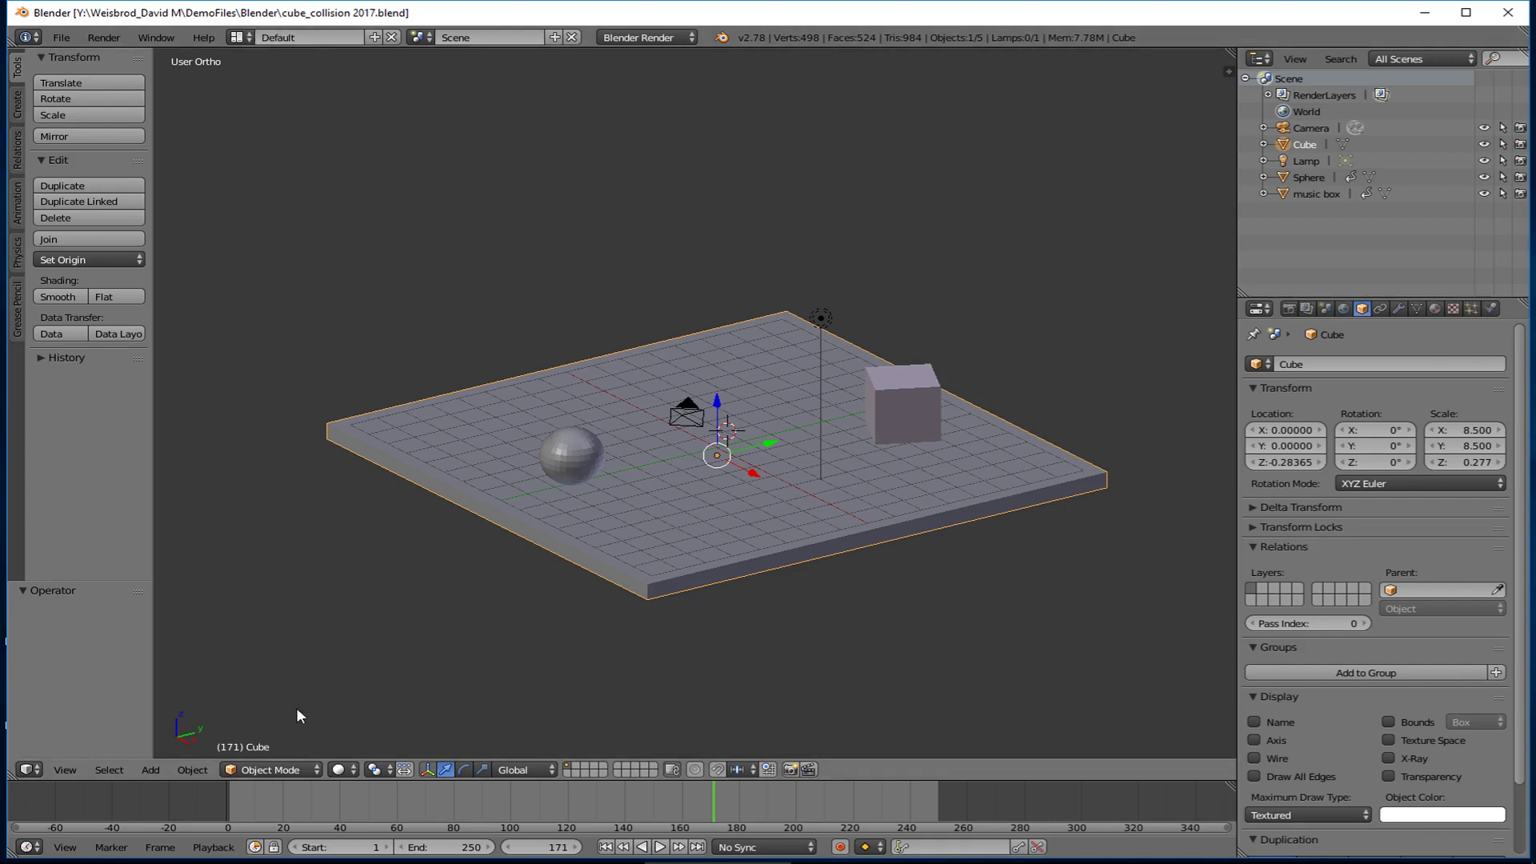
# Scrub the Timeline from frame 171 back to frame 74, where the cube meets the sphere.
pyautogui.moveTo(295, 785); pyautogui.dragTo(437, 817)
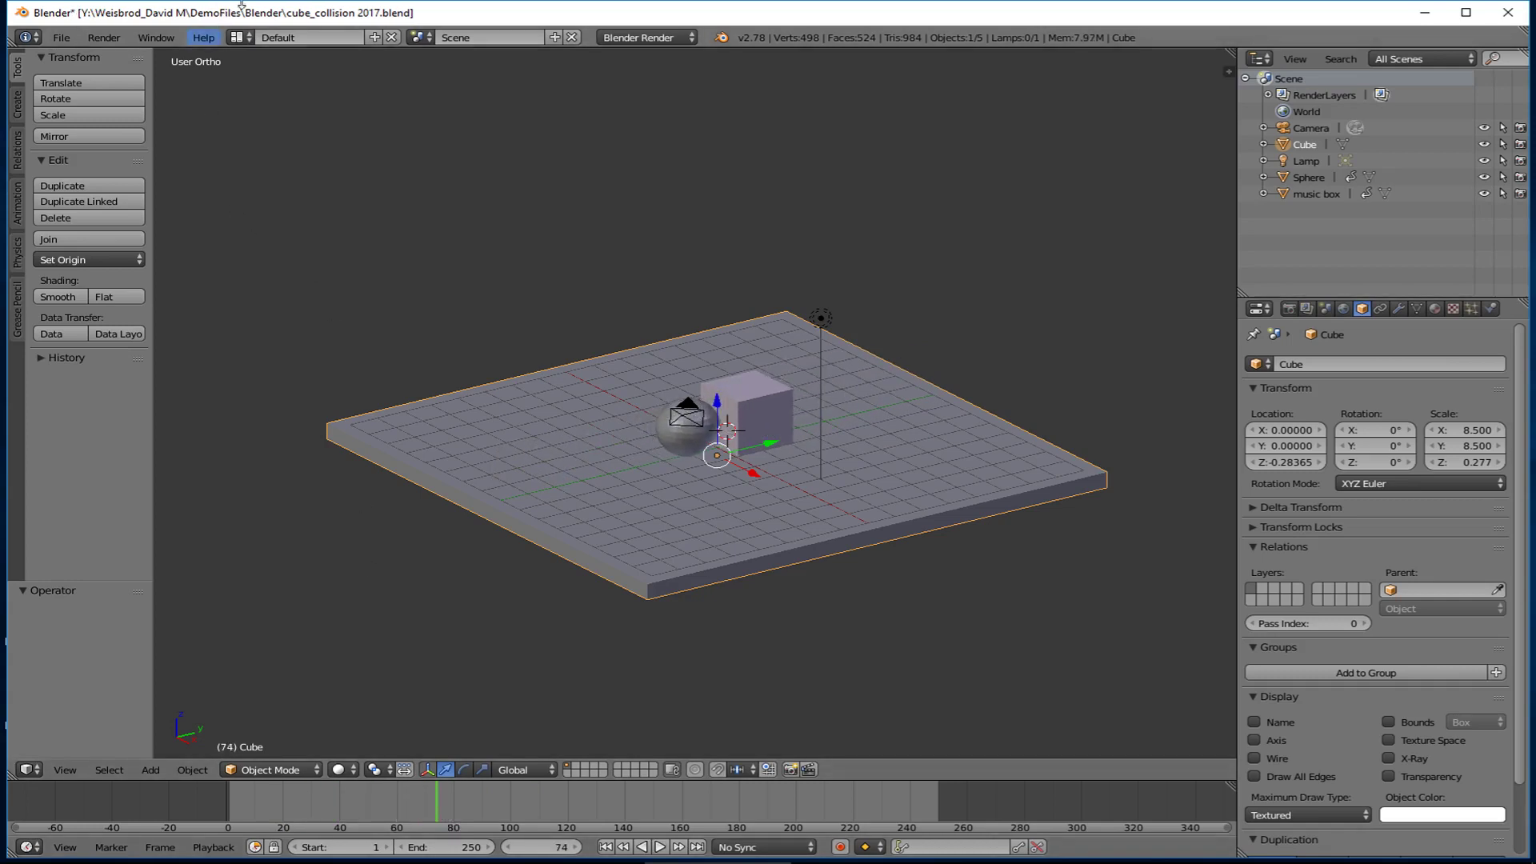
# Switch to the Animation layout, select the music box cube and frame all its curves.
pyautogui.click(240, 32)
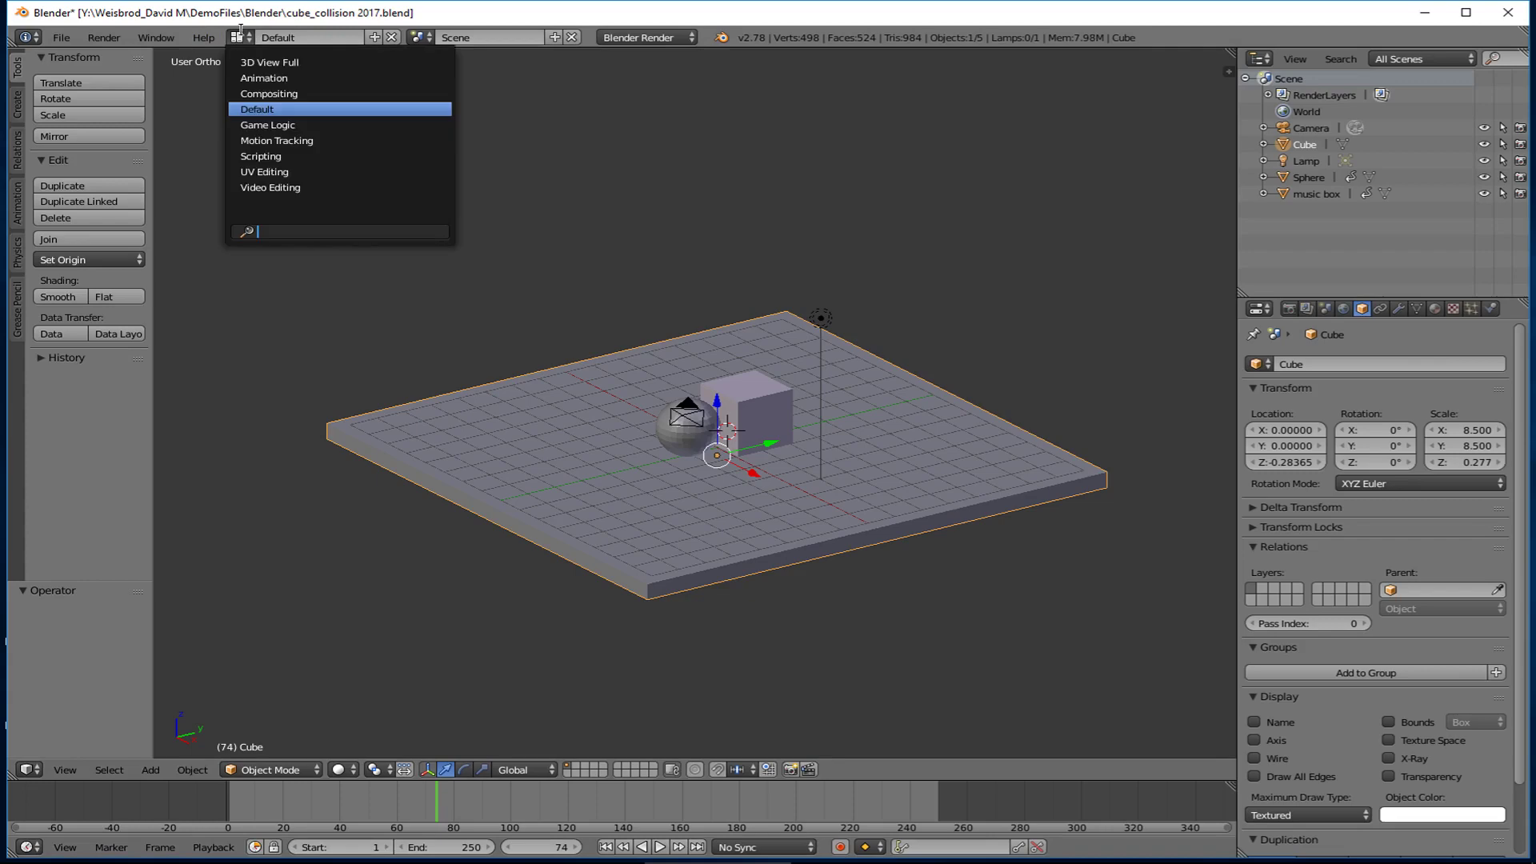
pyautogui.click(265, 77)
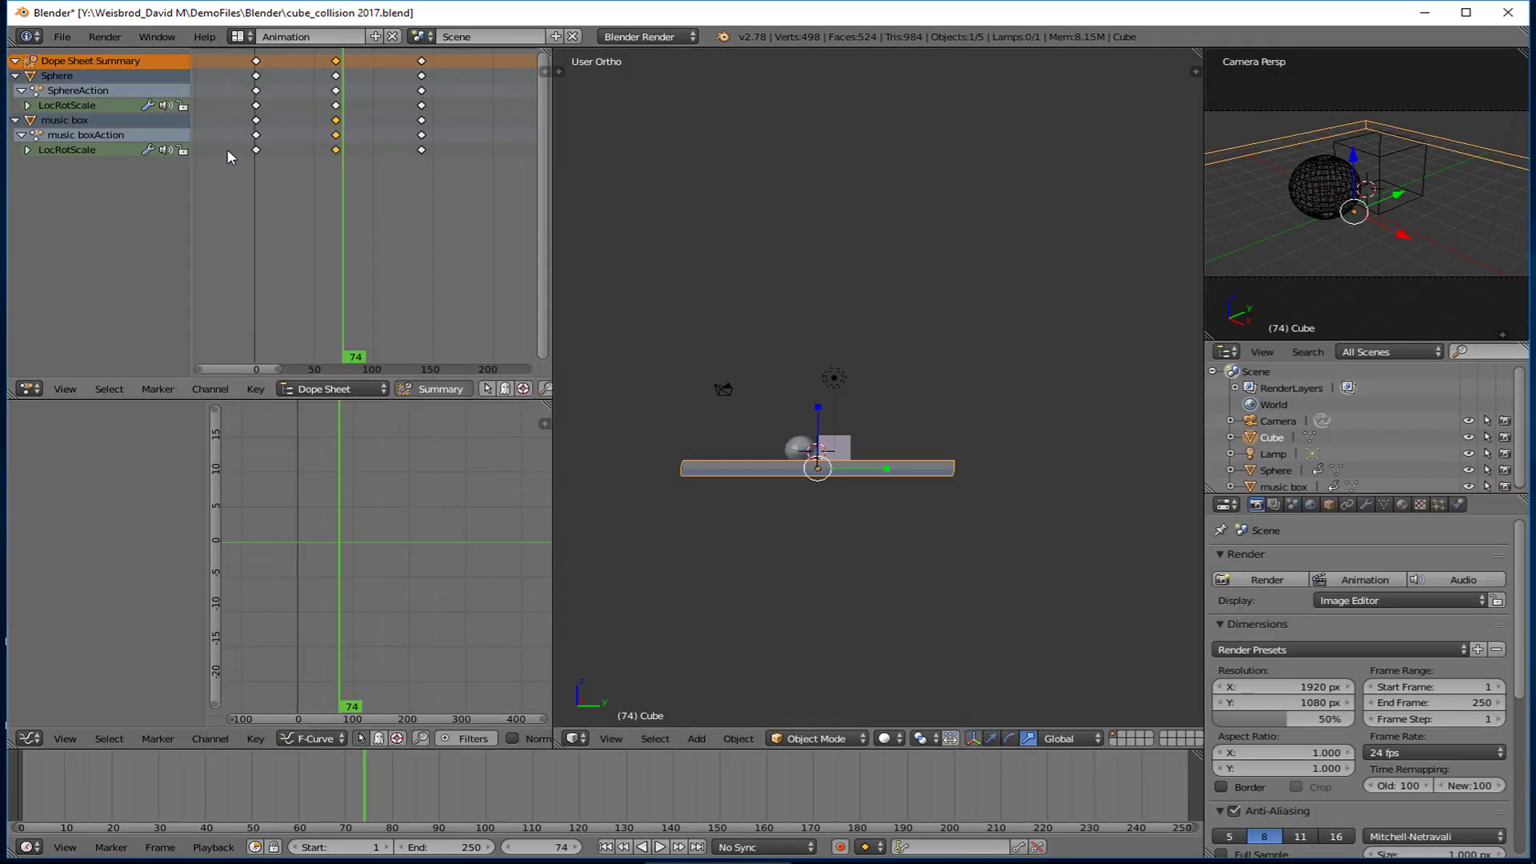
pyautogui.rightClick(832, 451)
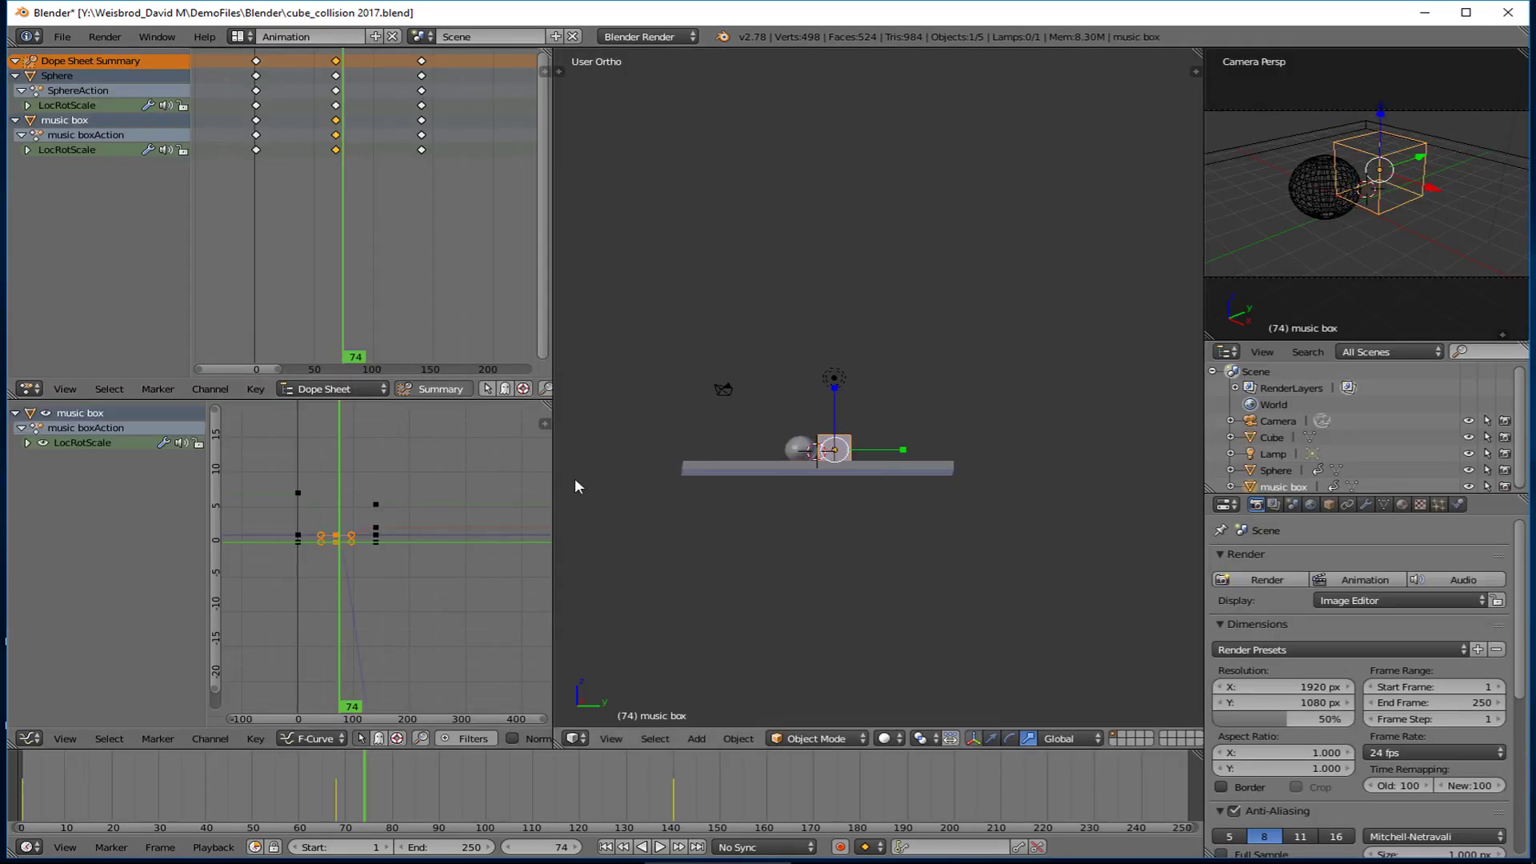
pyautogui.press('Home')
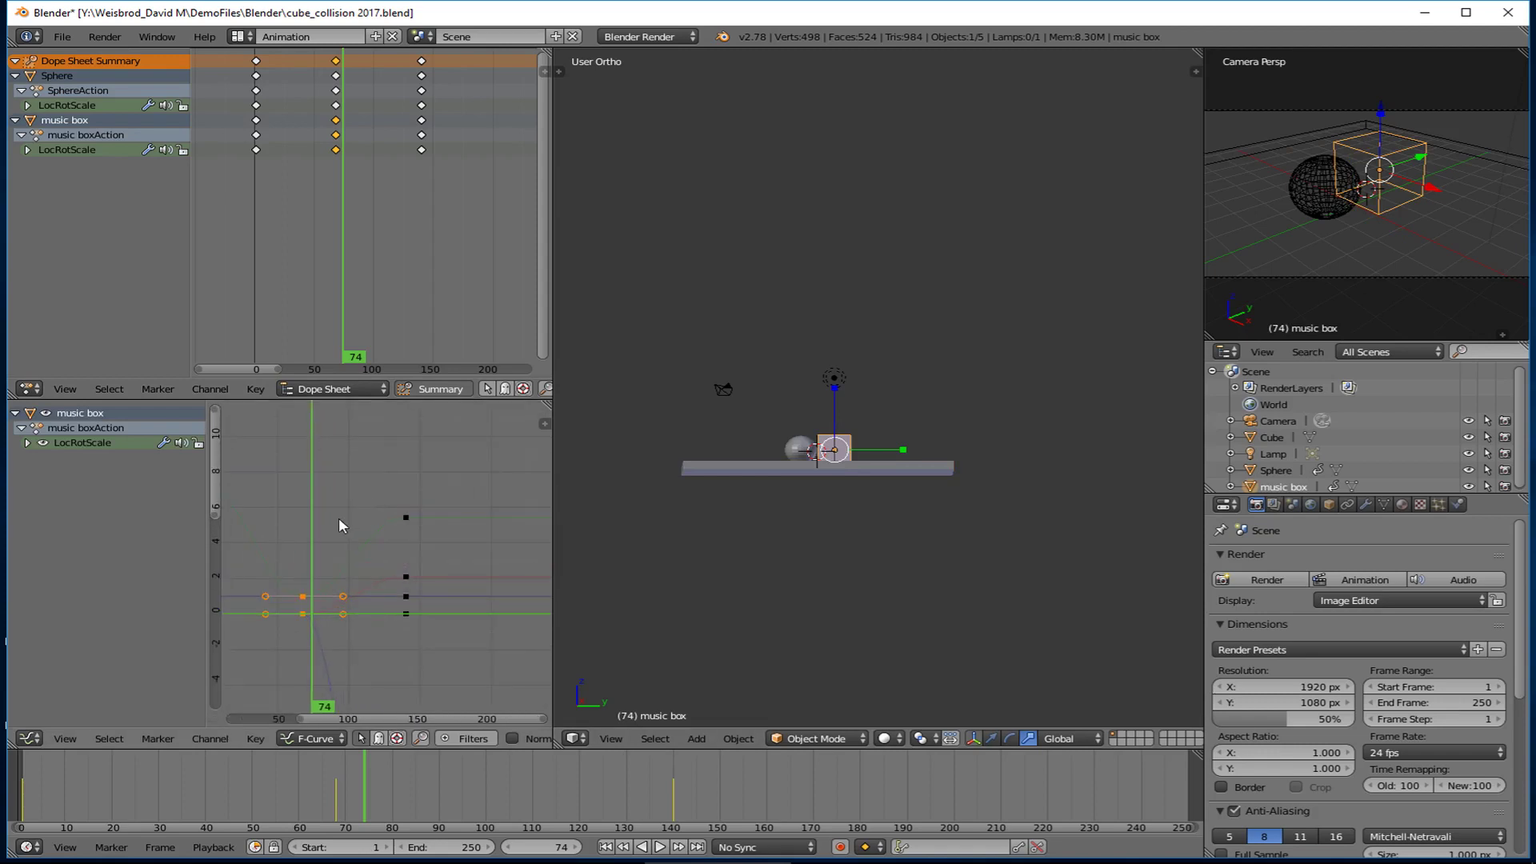
pyautogui.press('Home')
# Scrub to frame 65, orbit down onto the plane, and try bending the key's handle, then undo it.
pyautogui.moveTo(363, 778); pyautogui.dragTo(323, 763)
pyautogui.moveTo(884, 345); pyautogui.dragTo(888, 384, button='middle')
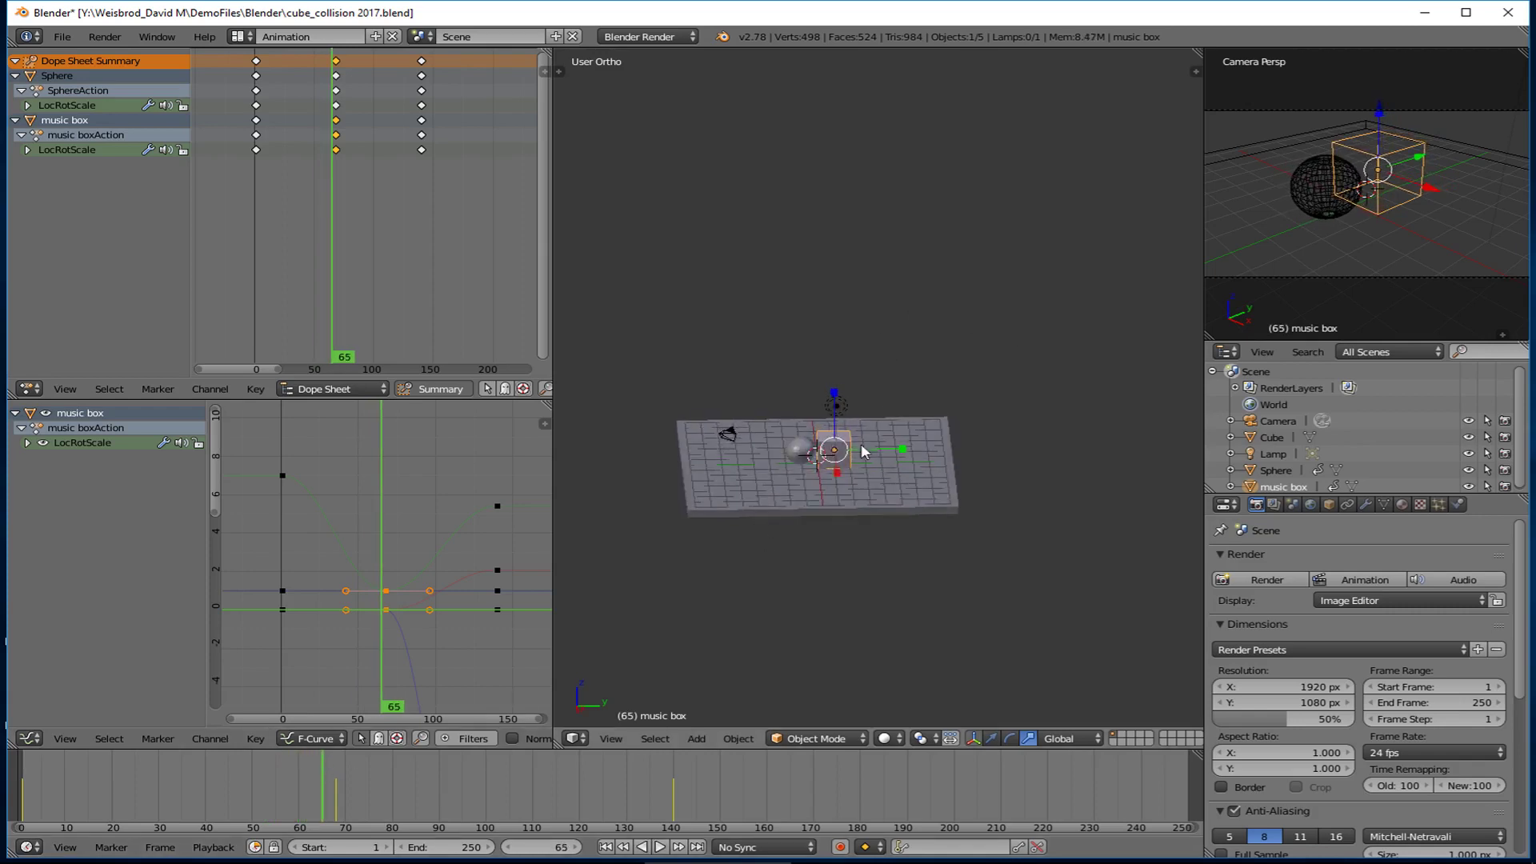
pyautogui.click(994, 741)
pyautogui.rightClick(429, 592)
pyautogui.press('g')
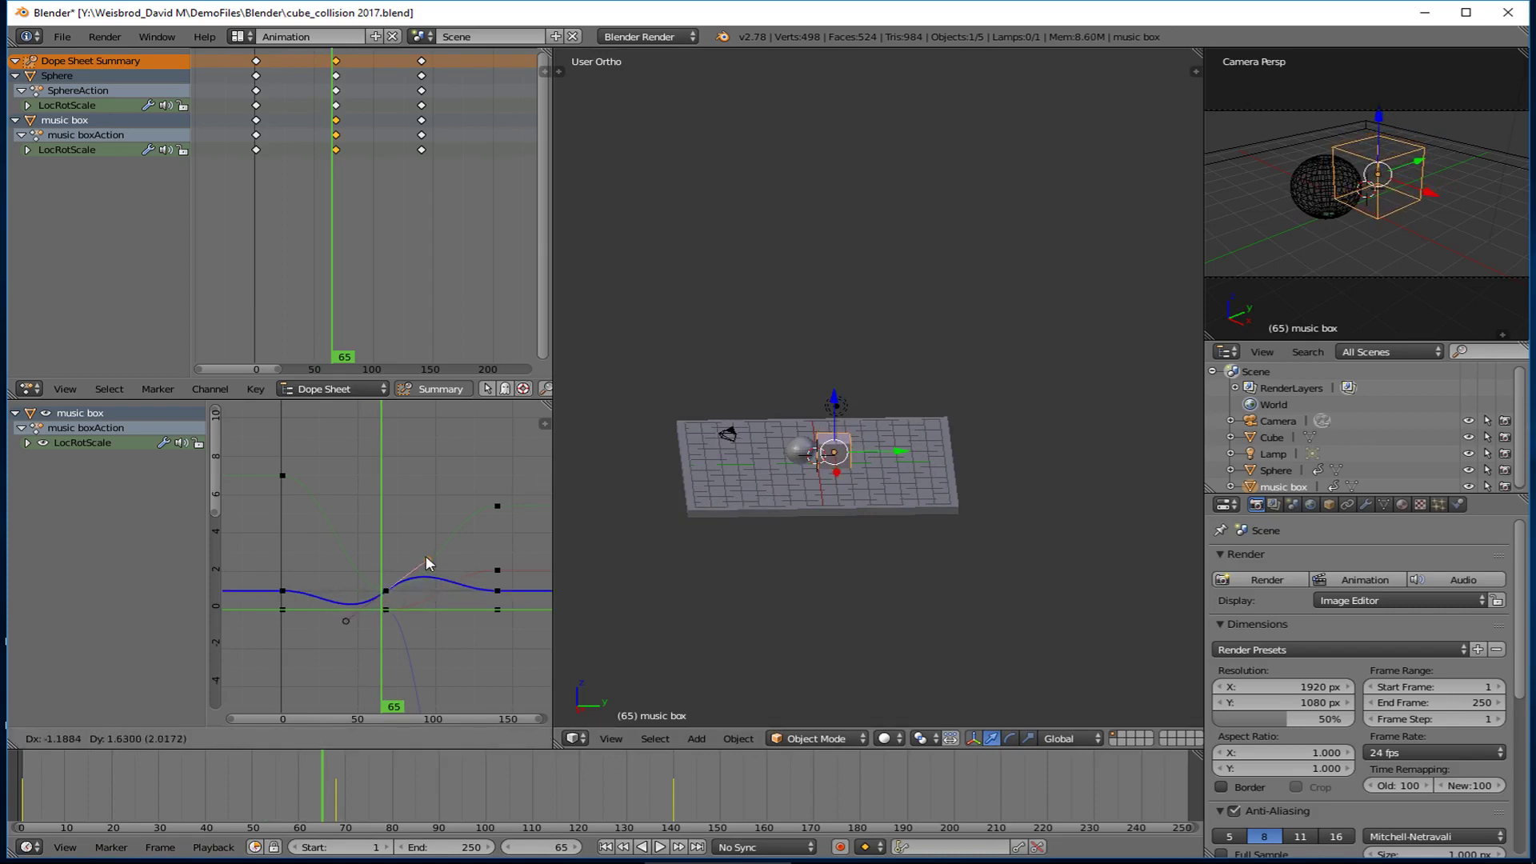
pyautogui.click(429, 564)
pyautogui.hotkey('ctrl', 'z')
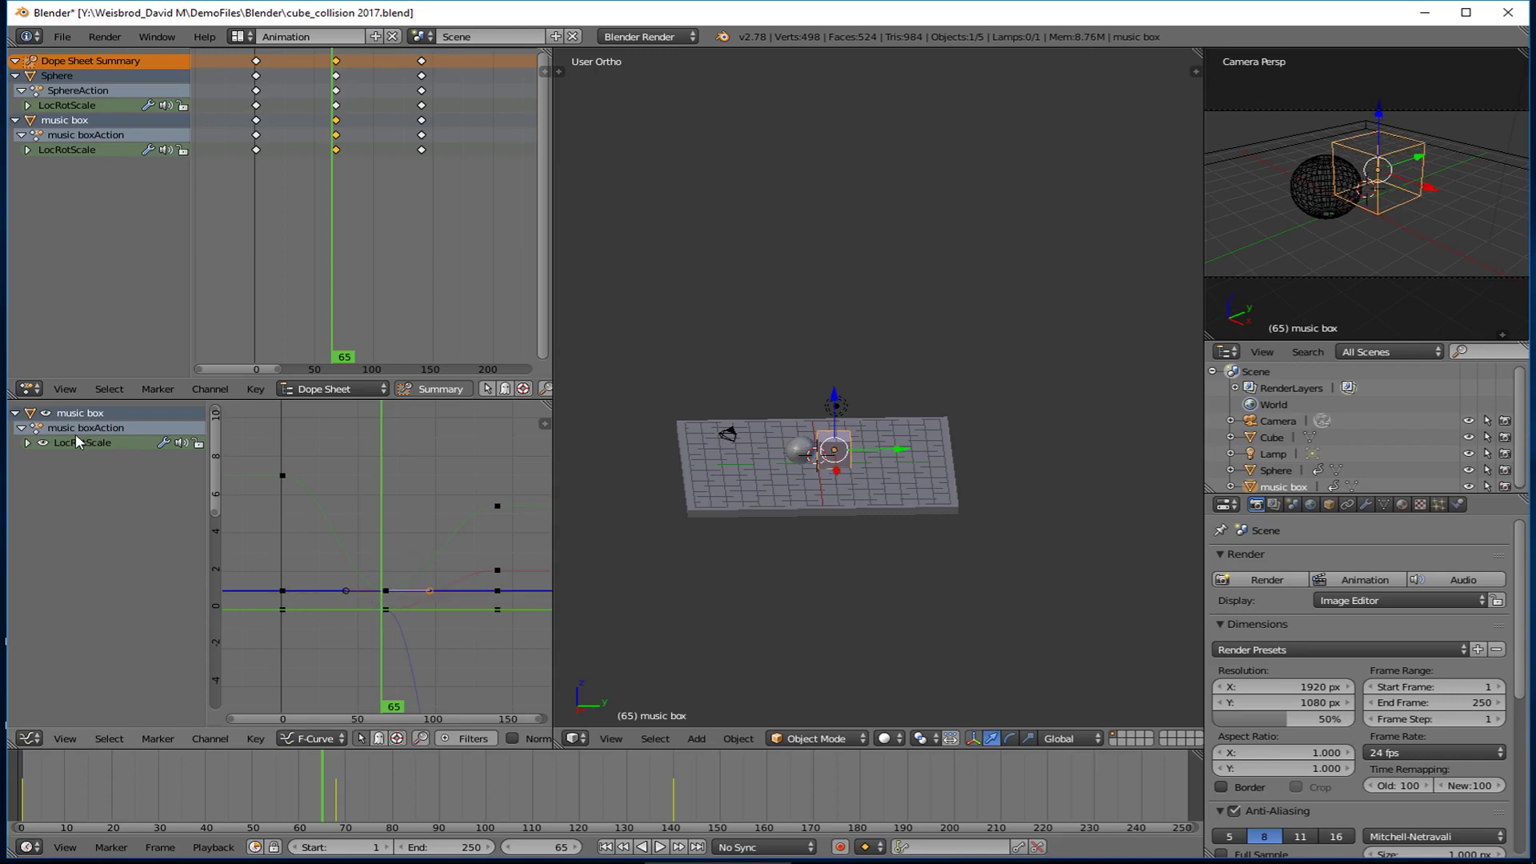
# Expand LocRotScale and hide every music box curve except Y Location.
pyautogui.click(25, 444)
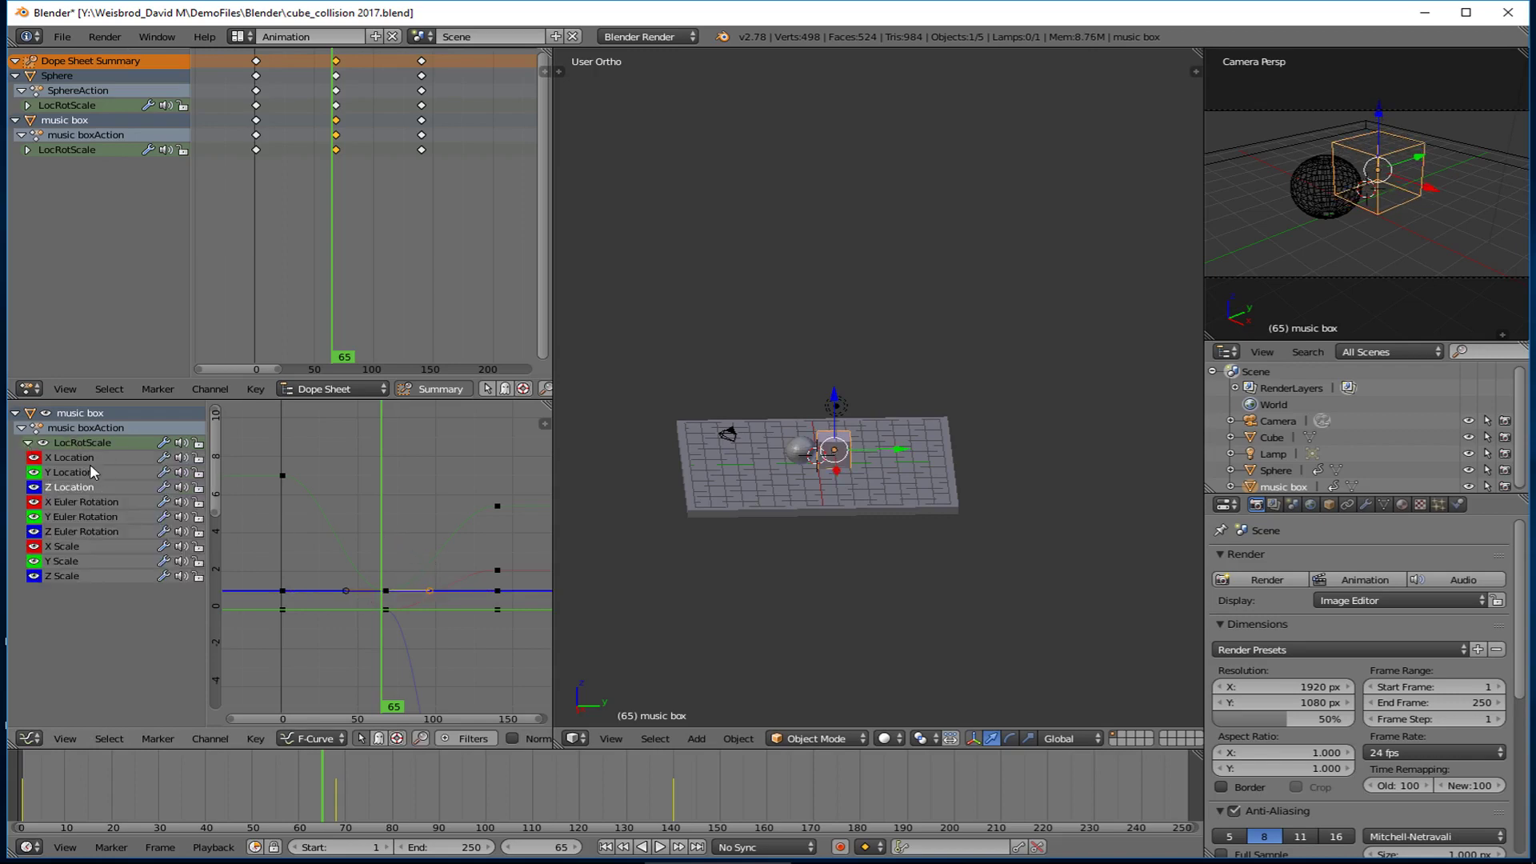
pyautogui.click(34, 486)
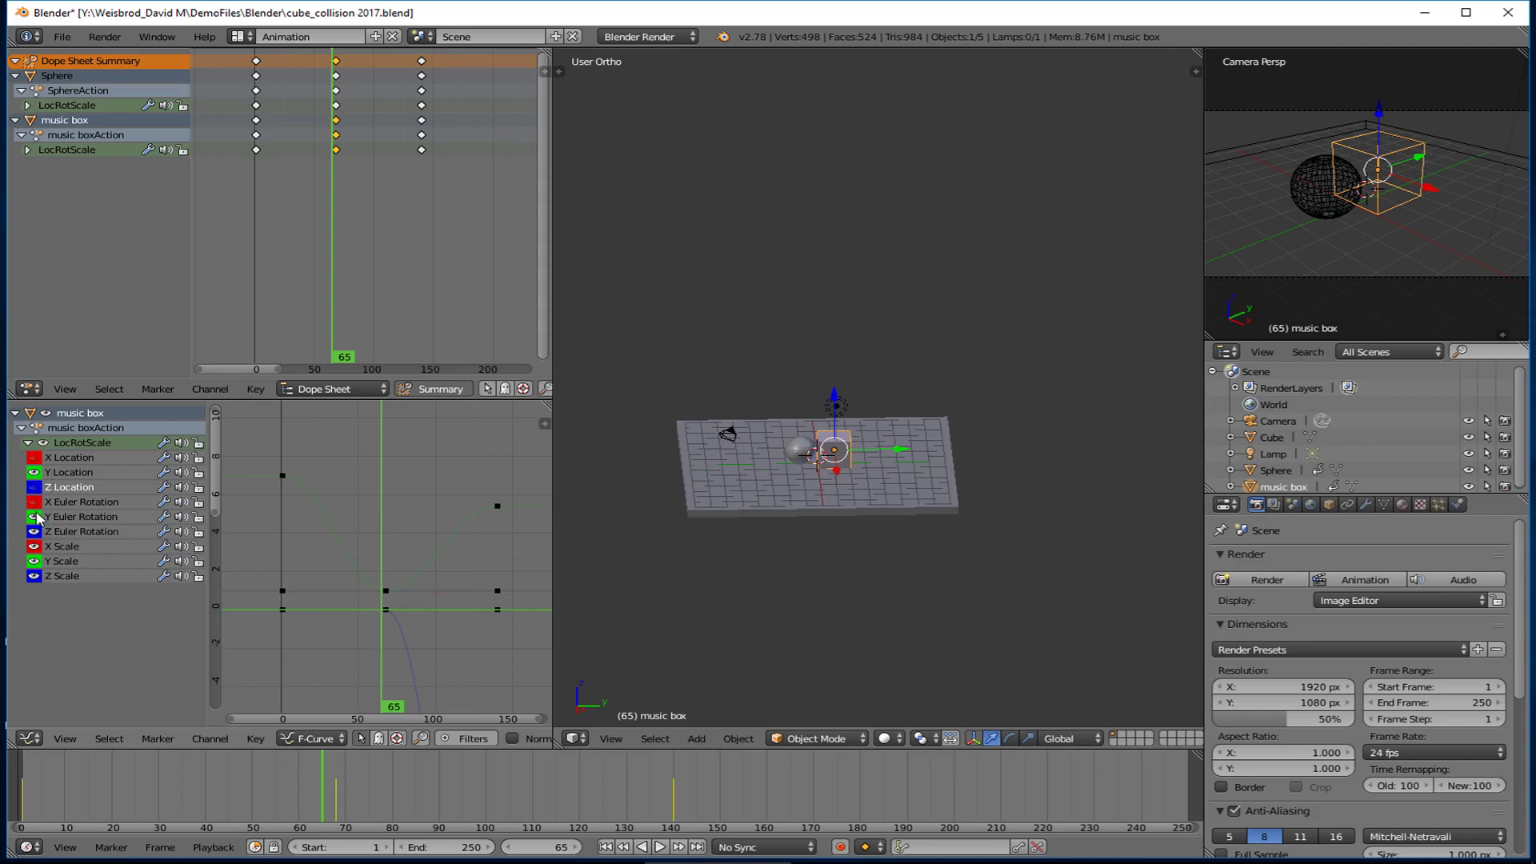
pyautogui.moveTo(33, 516); pyautogui.dragTo(35, 578)
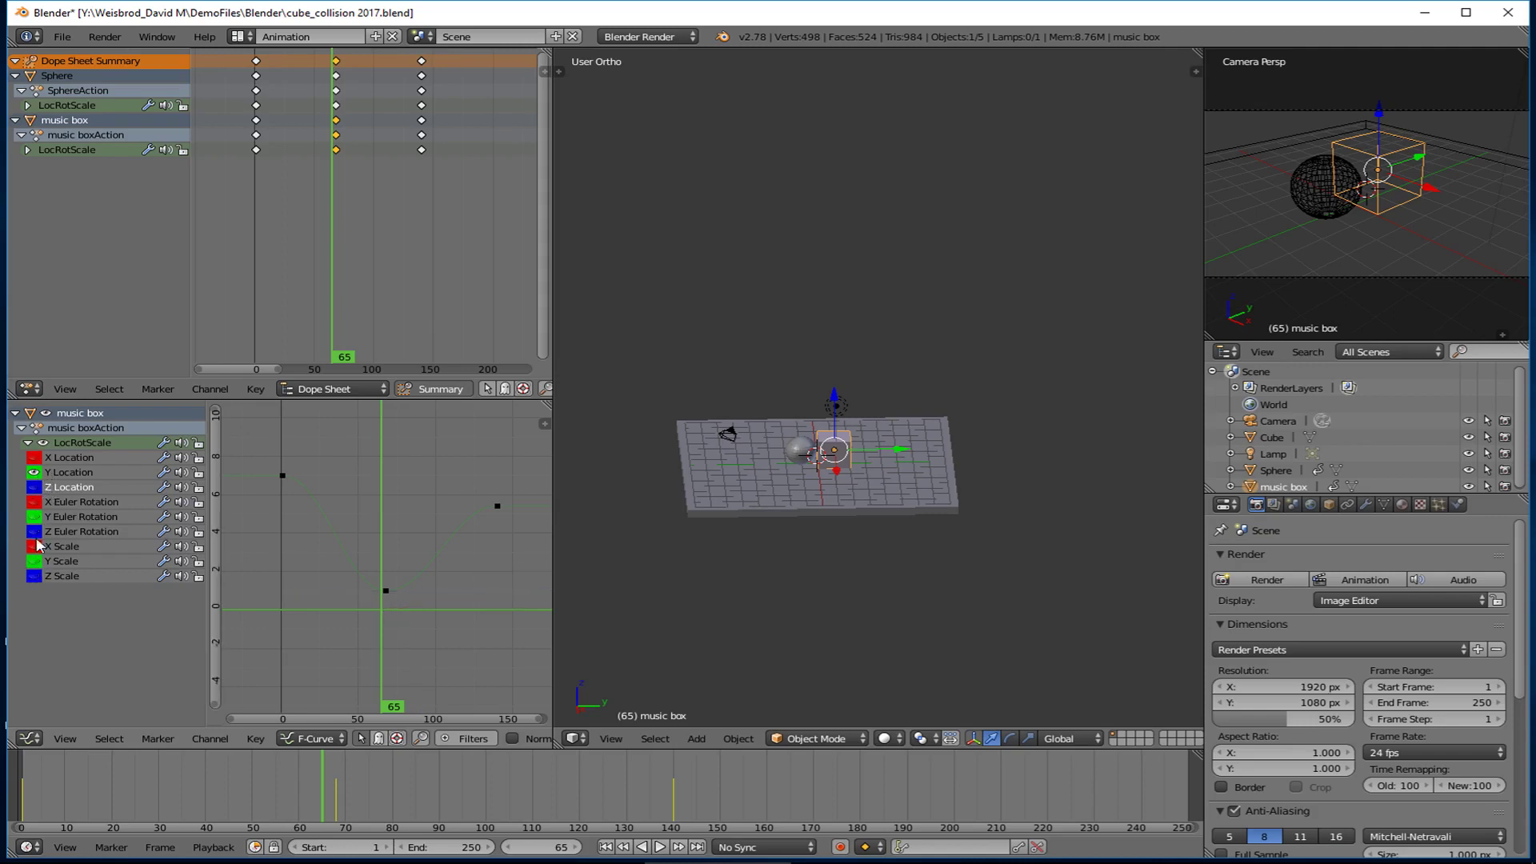
# Select the middle Y Location key at frame 68 and open the keyframe properties sidebar.
pyautogui.rightClick(387, 590)
pyautogui.press('g')
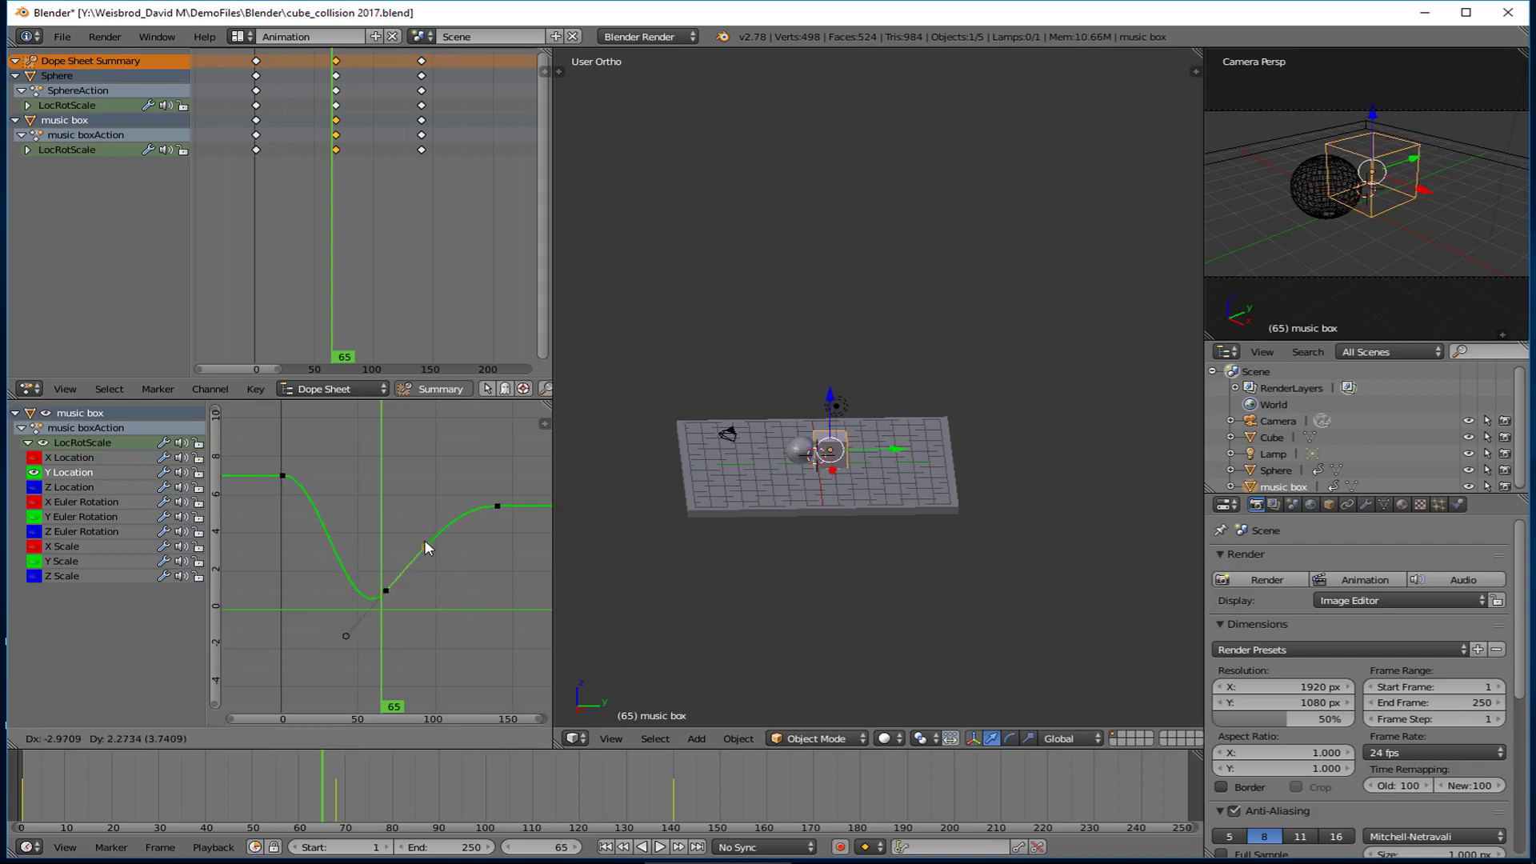
pyautogui.press('Escape')
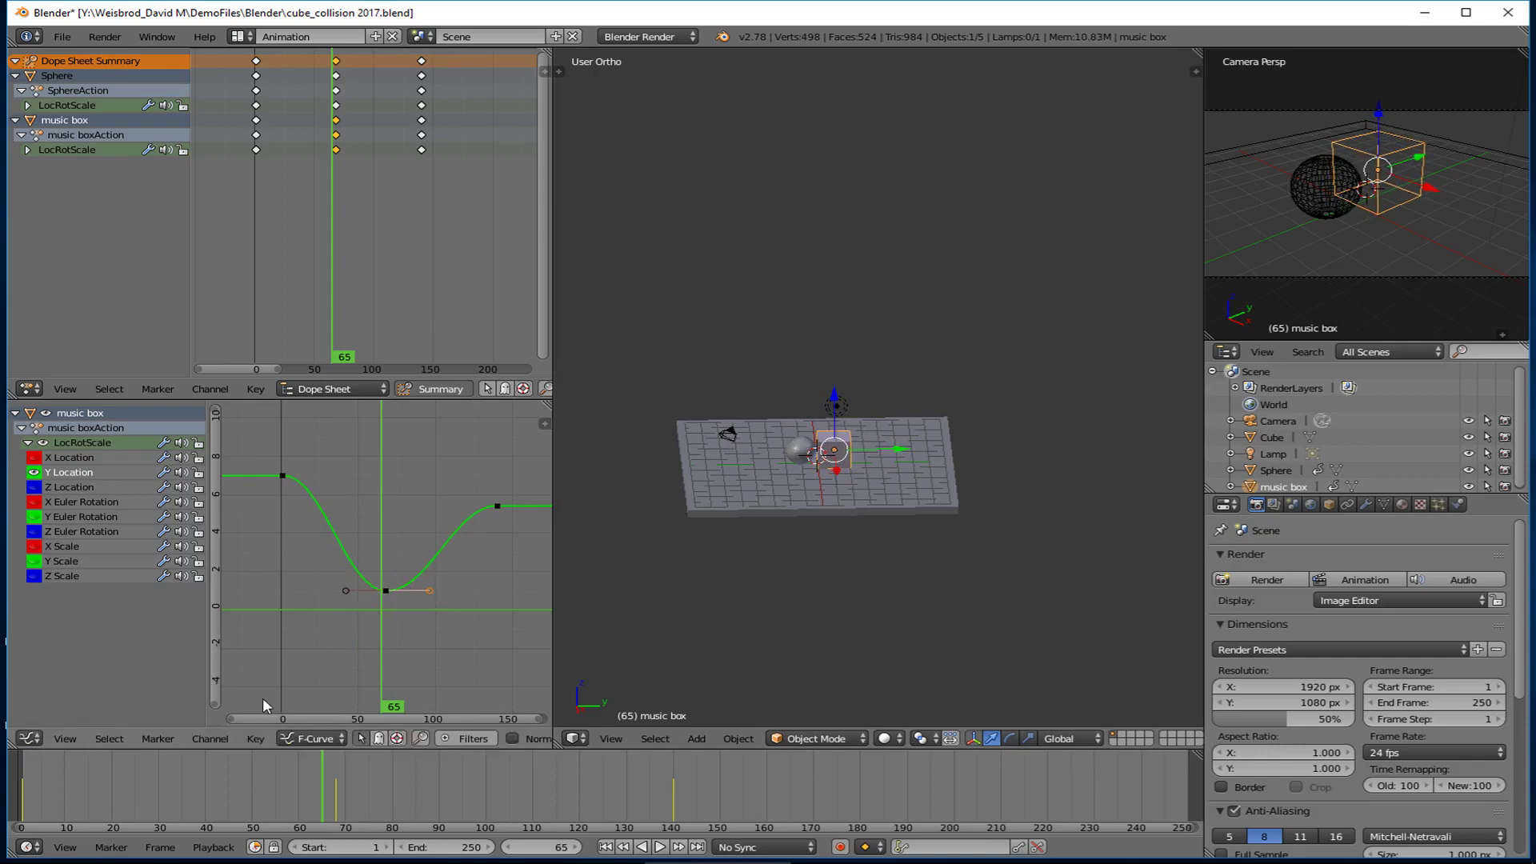
pyautogui.rightClick(389, 592)
pyautogui.moveTo(543, 422); pyautogui.dragTo(310, 424)
# Set the frame-68 key's Left and Right Handle types to Free, then close the sidebar.
pyautogui.scroll(-1, 382, 500)
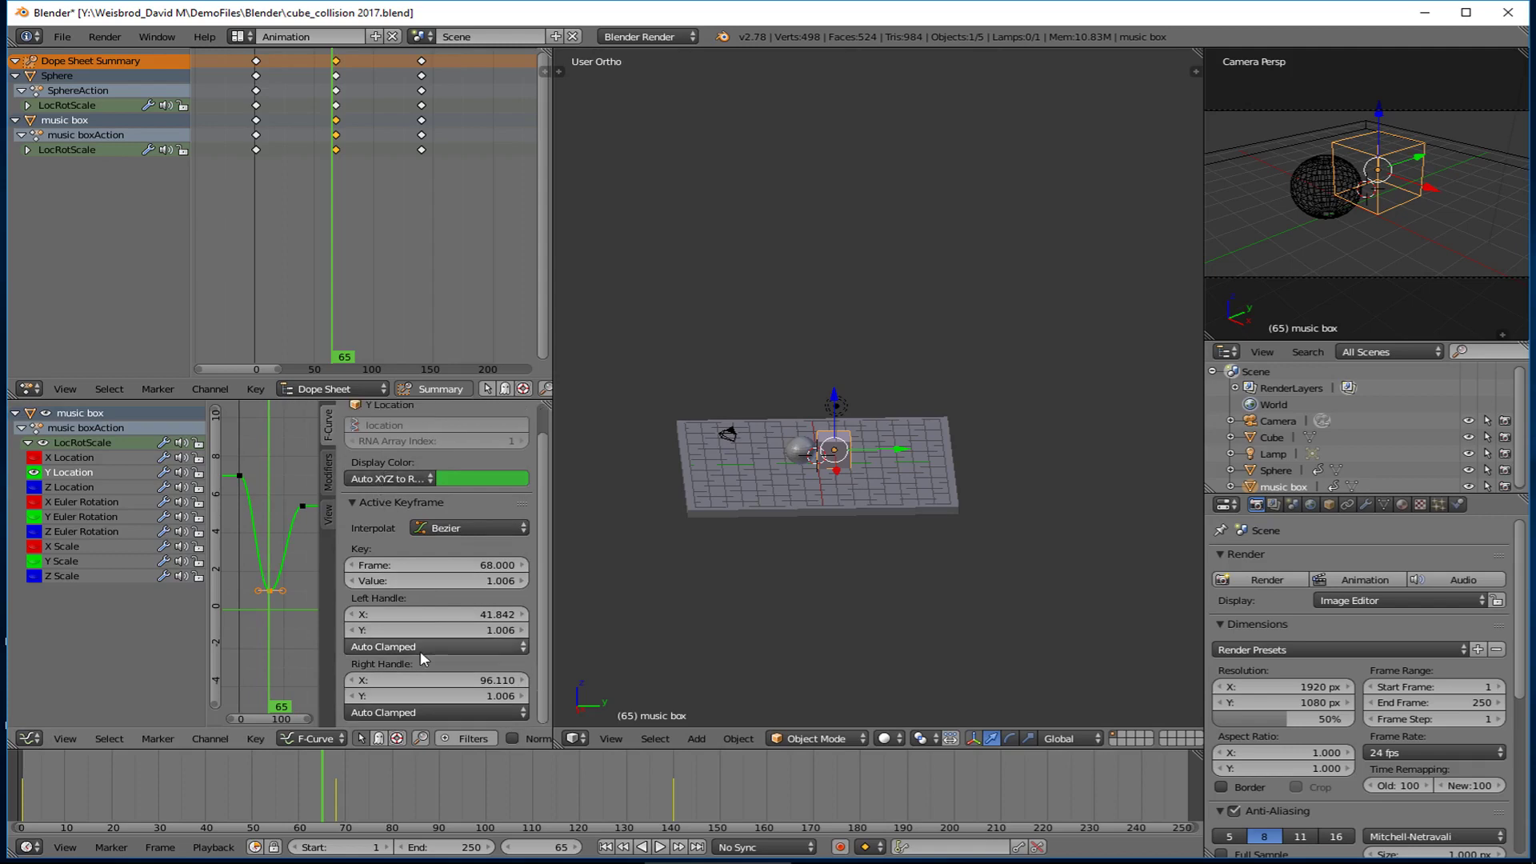
pyautogui.click(429, 647)
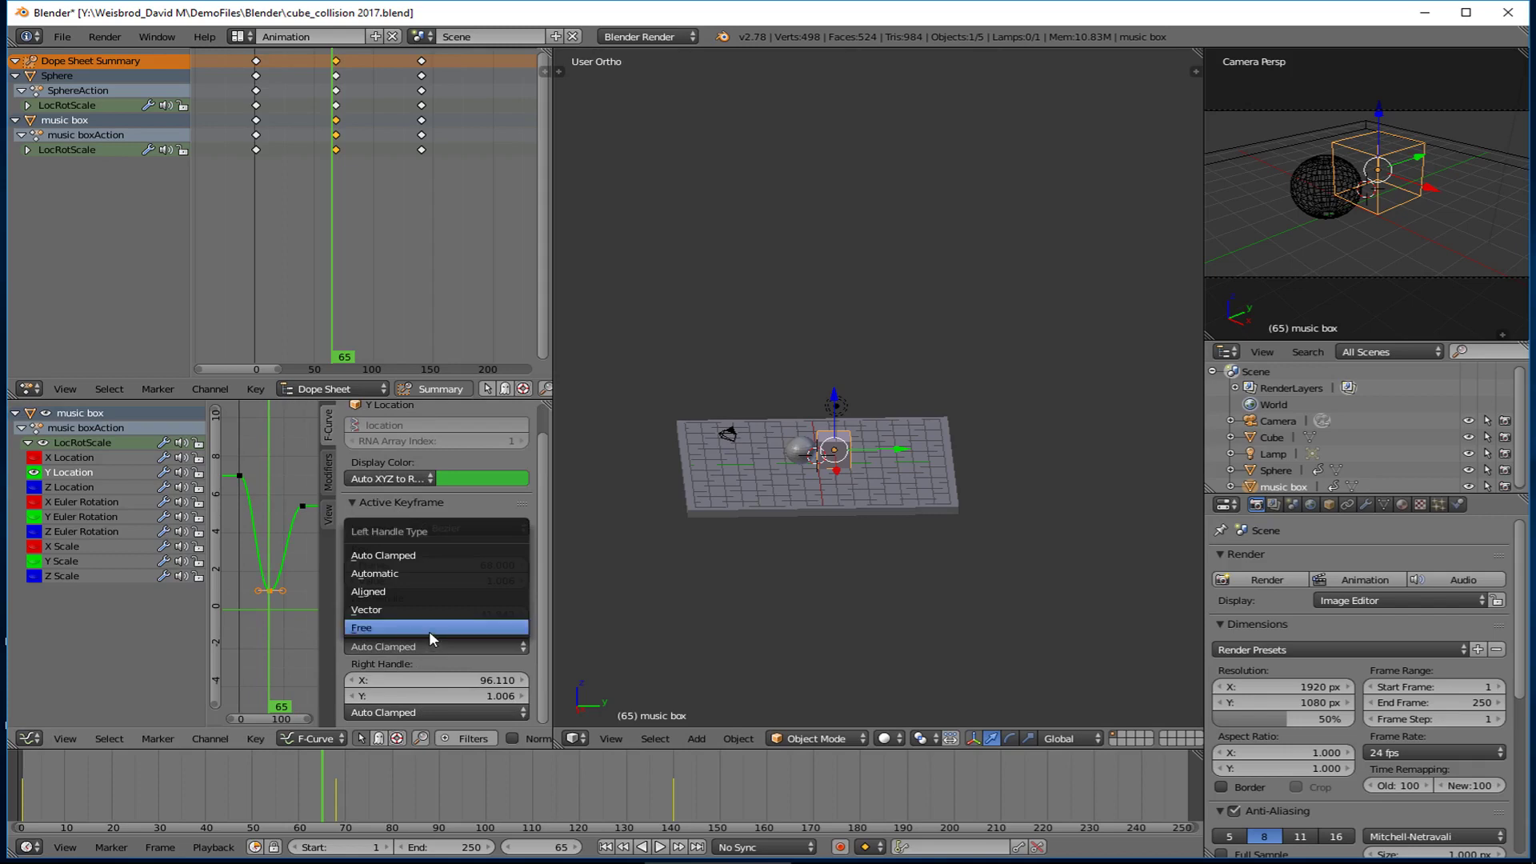
pyautogui.click(428, 631)
pyautogui.click(435, 709)
pyautogui.click(434, 698)
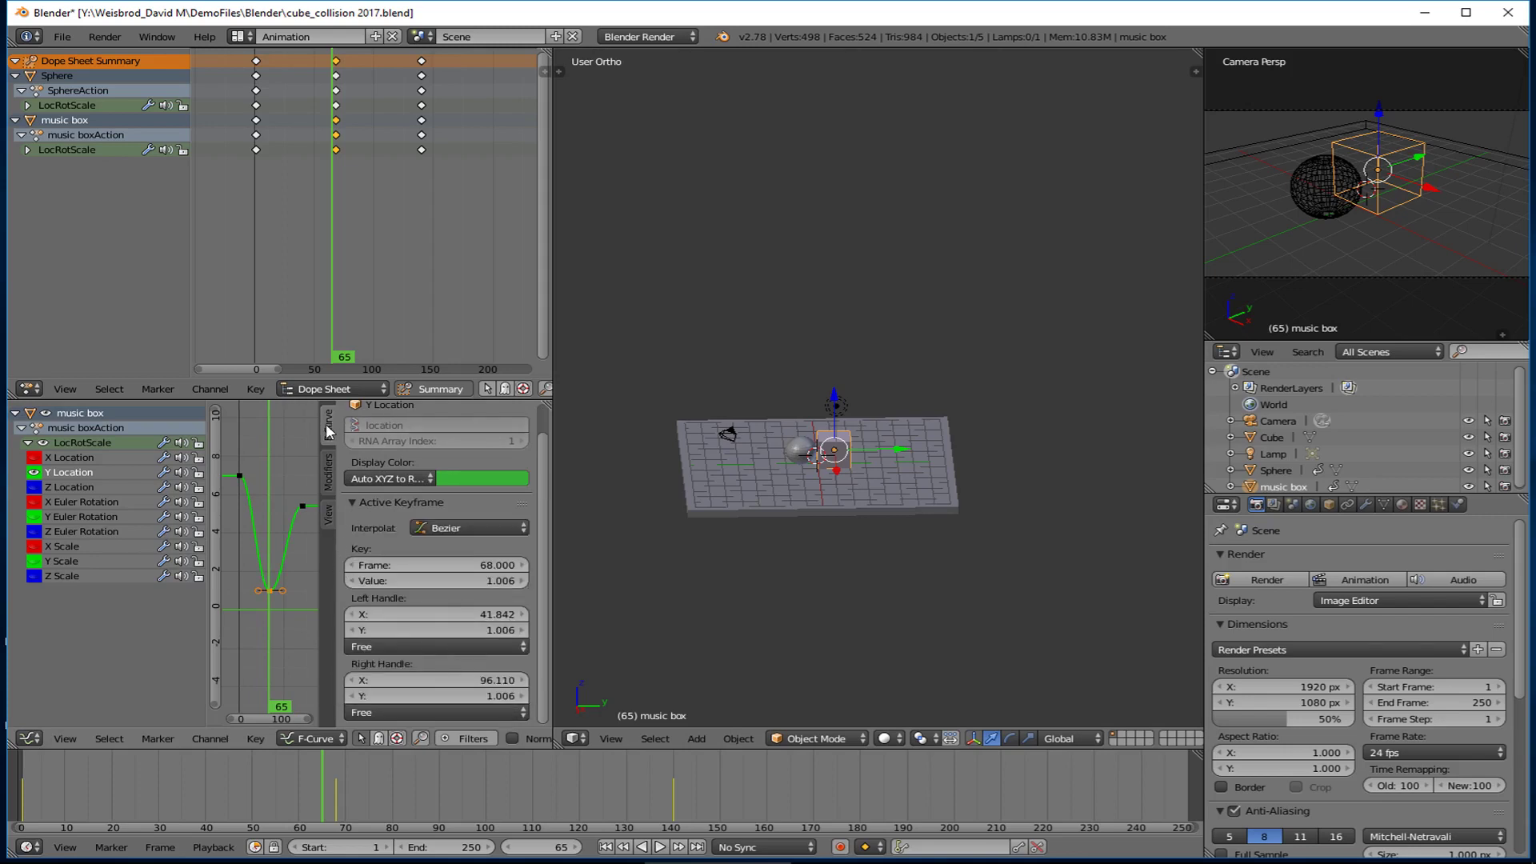
pyautogui.moveTo(321, 425); pyautogui.dragTo(583, 443)
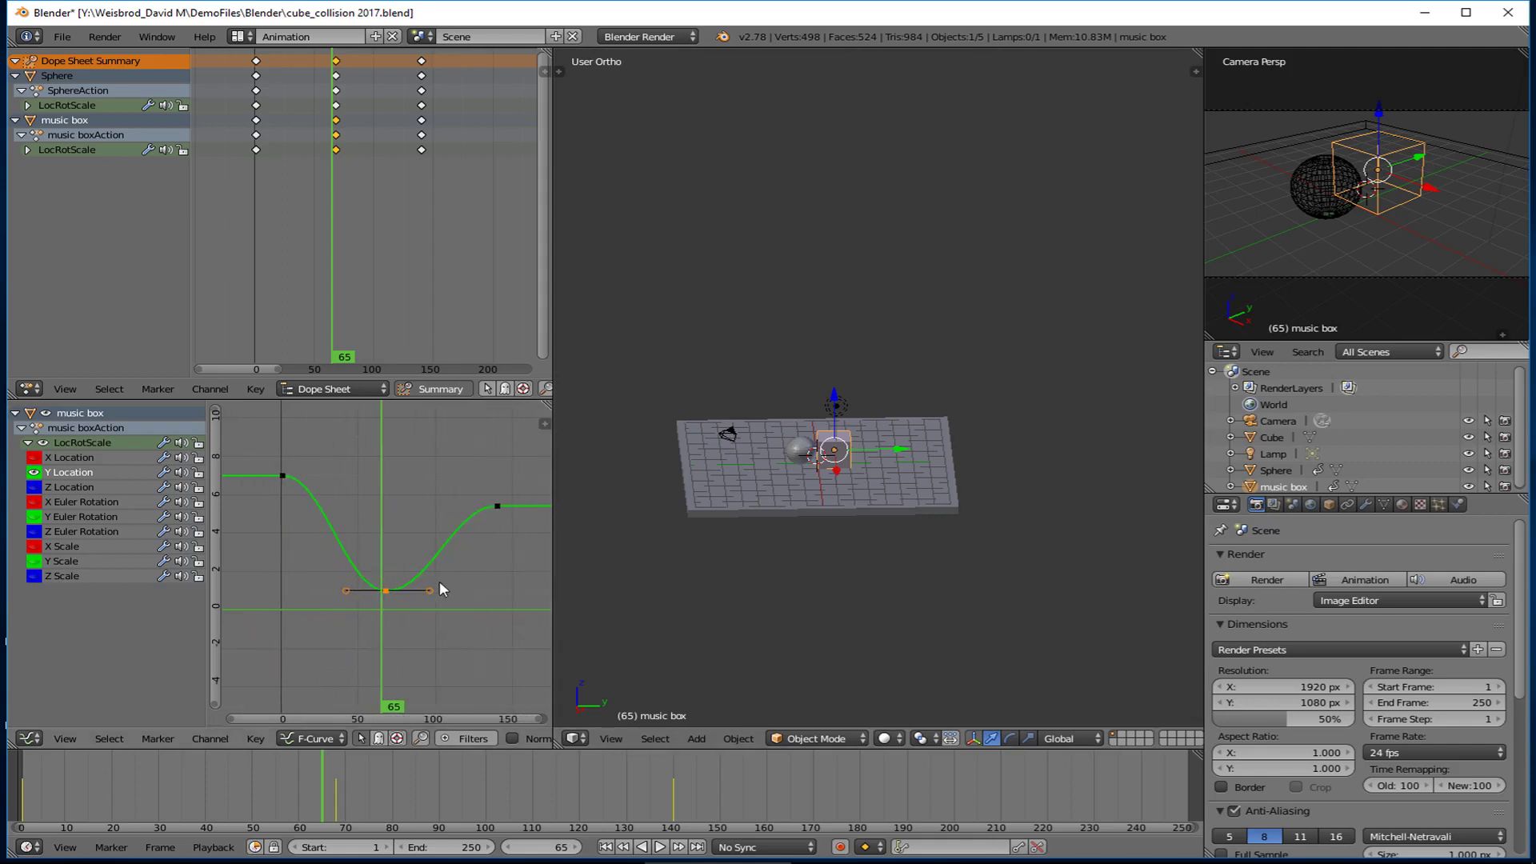
# Drag the frame-68 key's right and left handles upward into a sharp cusp, then start playback.
pyautogui.moveTo(430, 589); pyautogui.dragTo(405, 543, button='right')
pyautogui.moveTo(347, 588); pyautogui.dragTo(368, 534, button='right')
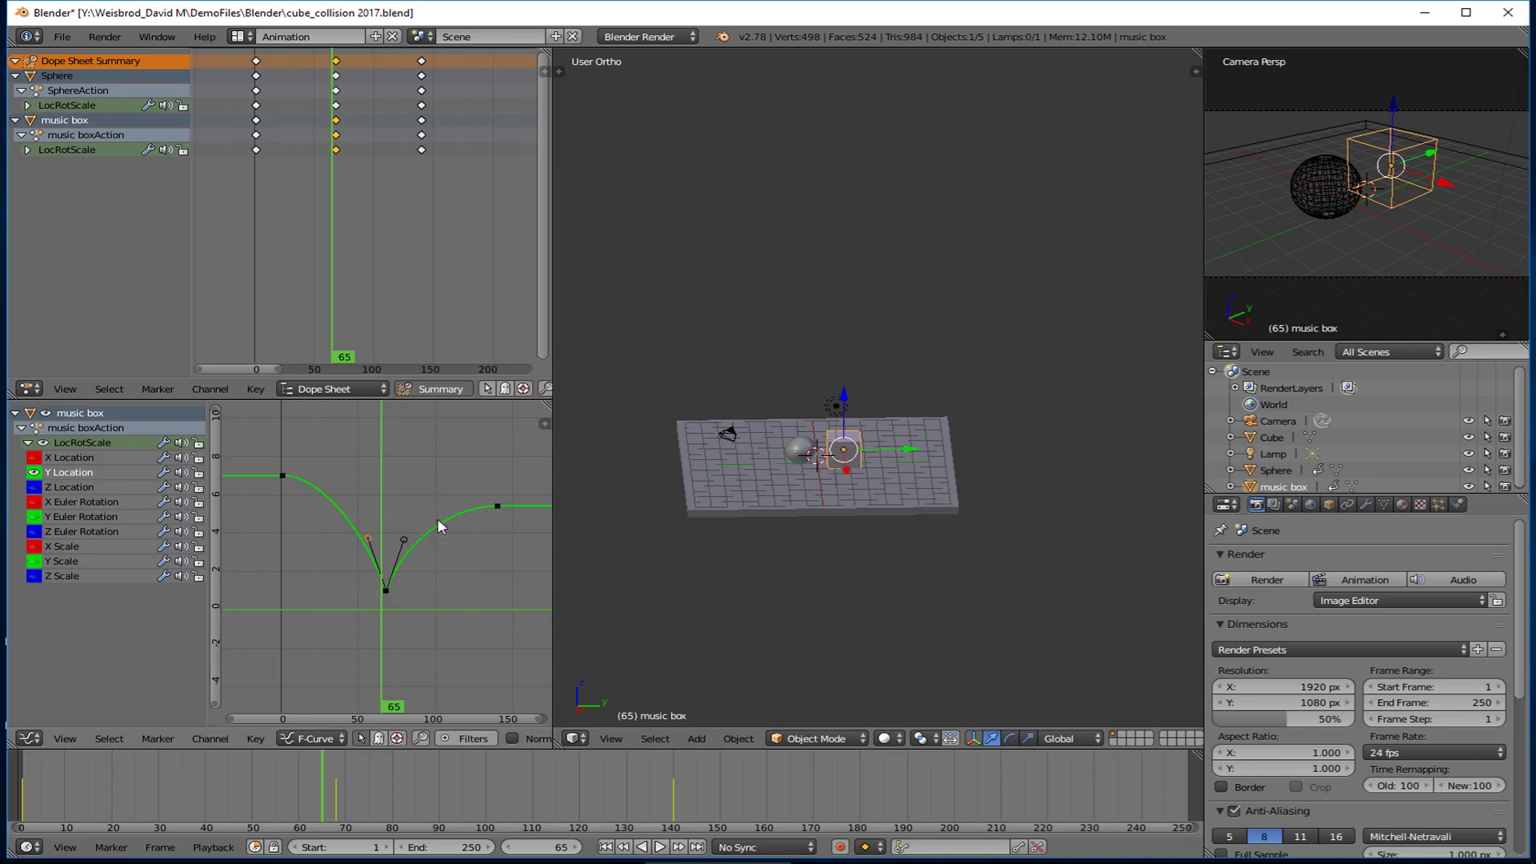
pyautogui.hotkey('alt', 'a')
# Replay the collision: scrub back, stop at frame 52, orbit the view, and scrub from frame 50.
pyautogui.moveTo(378, 771); pyautogui.dragTo(200, 837)
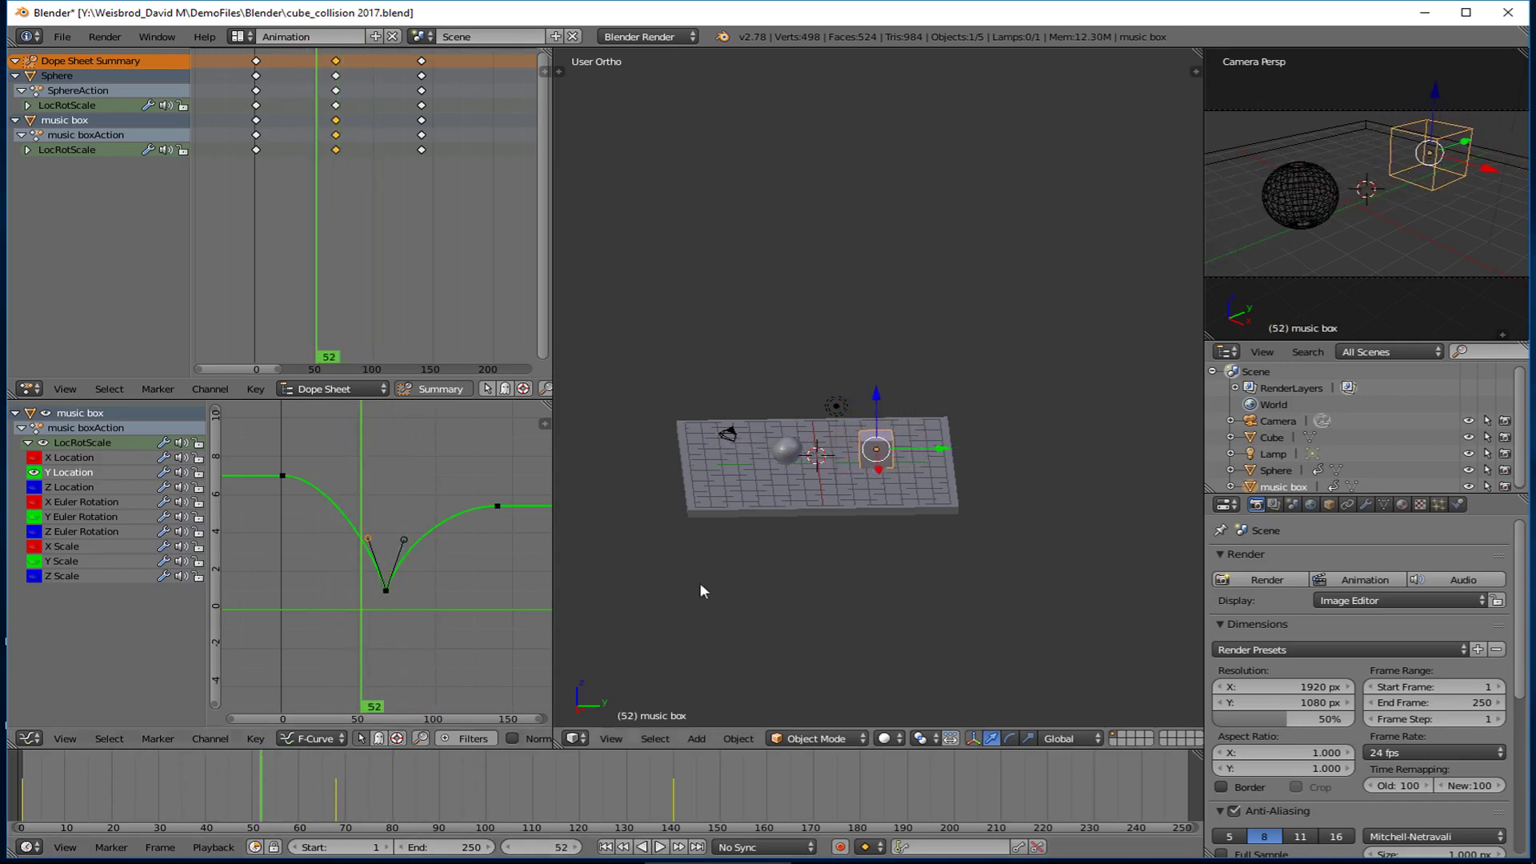
pyautogui.hotkey('alt', 'a')
pyautogui.scroll(4, 842, 440)
pyautogui.moveTo(727, 483); pyautogui.dragTo(836, 454, button='middle')
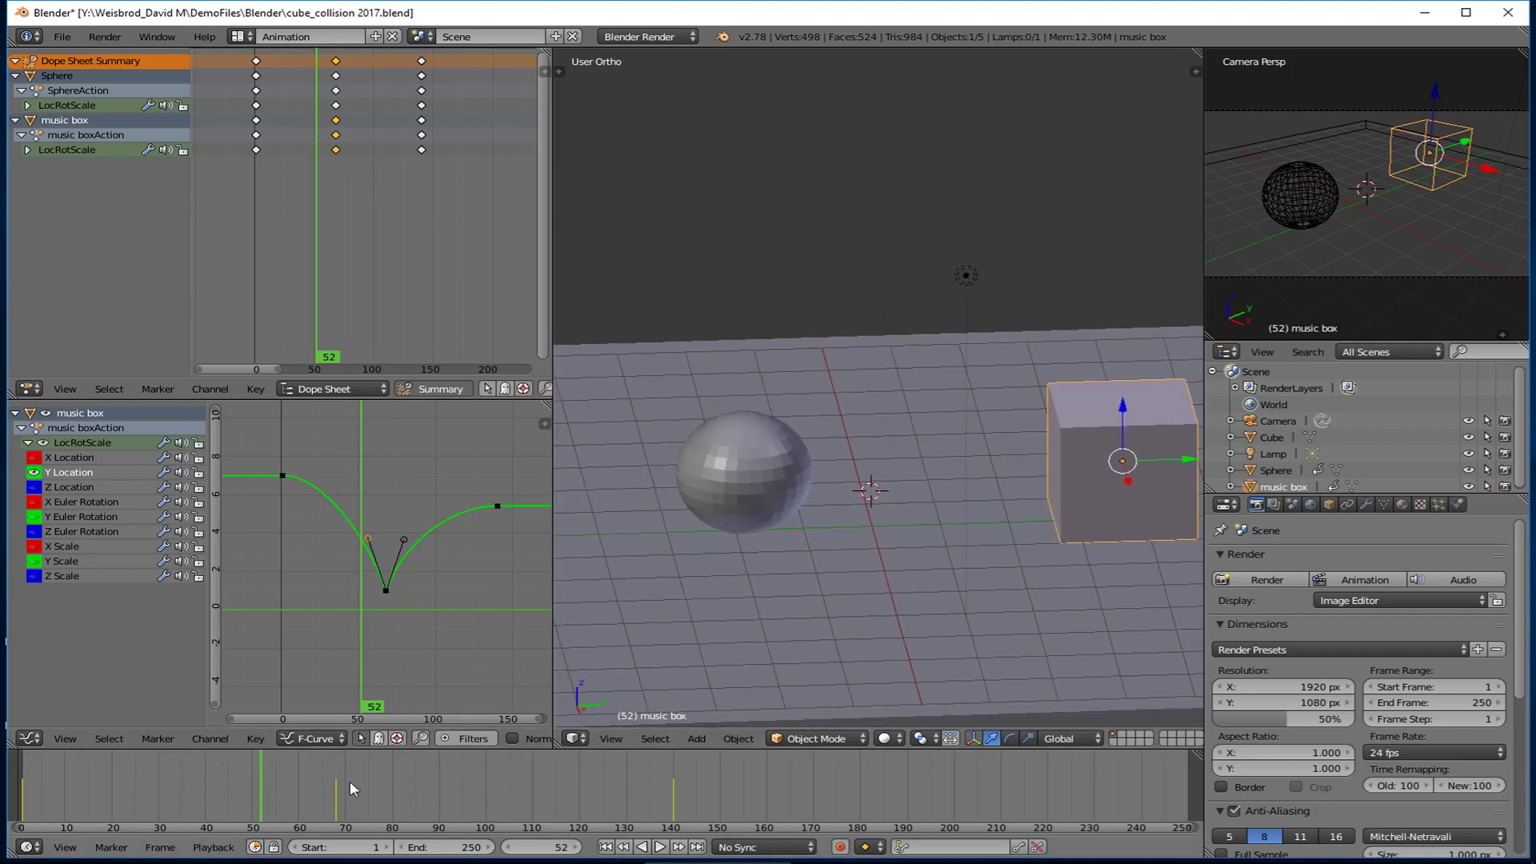
pyautogui.click(250, 786)
pyautogui.moveTo(249, 779); pyautogui.dragTo(319, 814)
# Select the sphere, hide all its curves except Y Location, frame it, and select the peak key.
pyautogui.rightClick(804, 454)
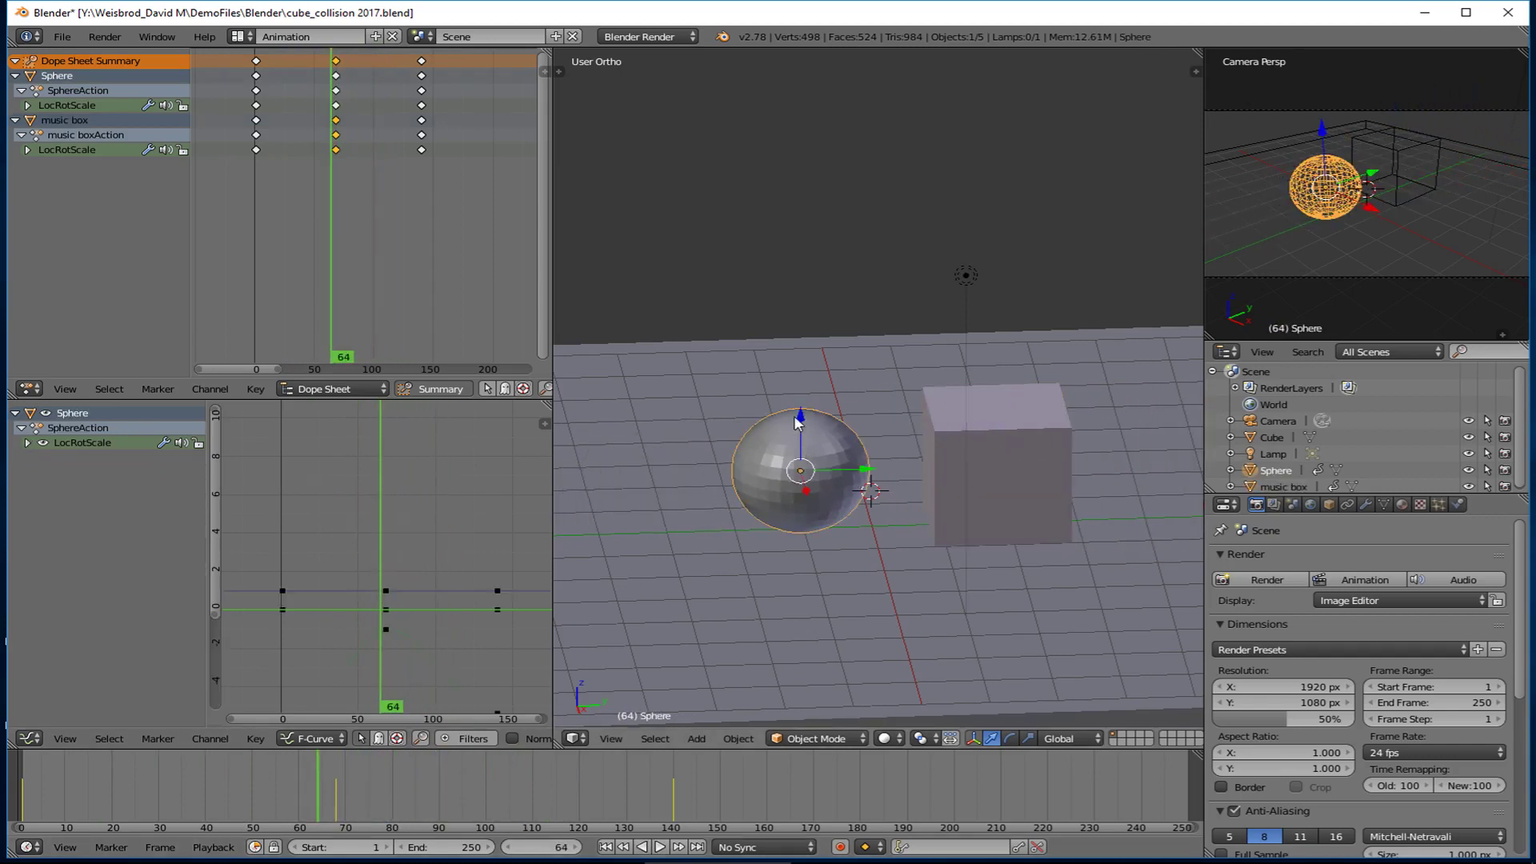
pyautogui.click(28, 442)
pyautogui.moveTo(34, 487); pyautogui.dragTo(35, 577)
pyautogui.click(38, 459)
pyautogui.press('Home')
pyautogui.rightClick(396, 619)
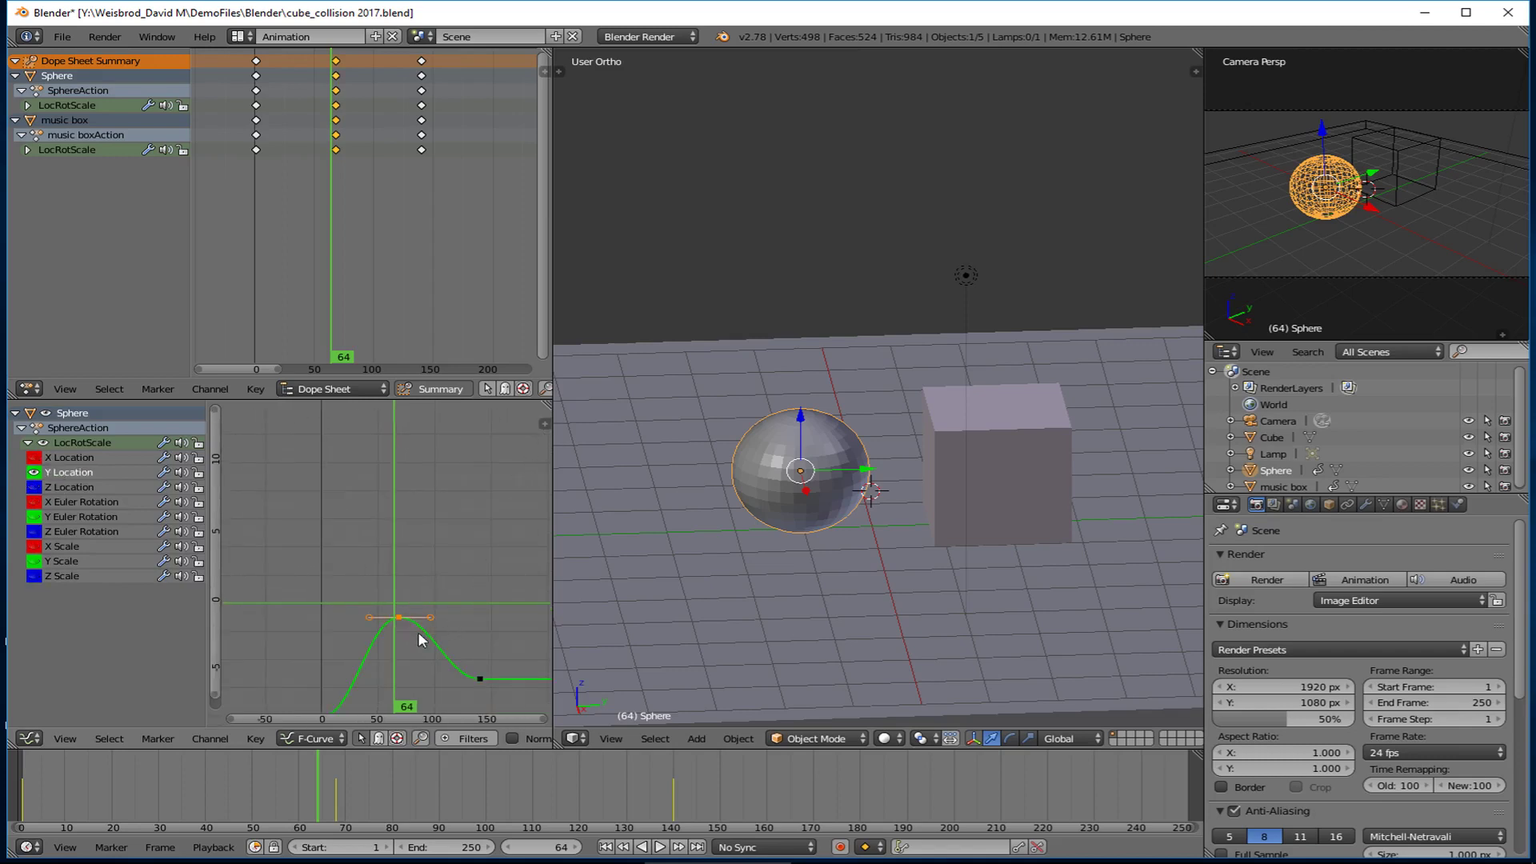
pyautogui.click(255, 738)
# In the keyframe properties, set the sphere's peak key's left and right handles to Free.
pyautogui.click(545, 423)
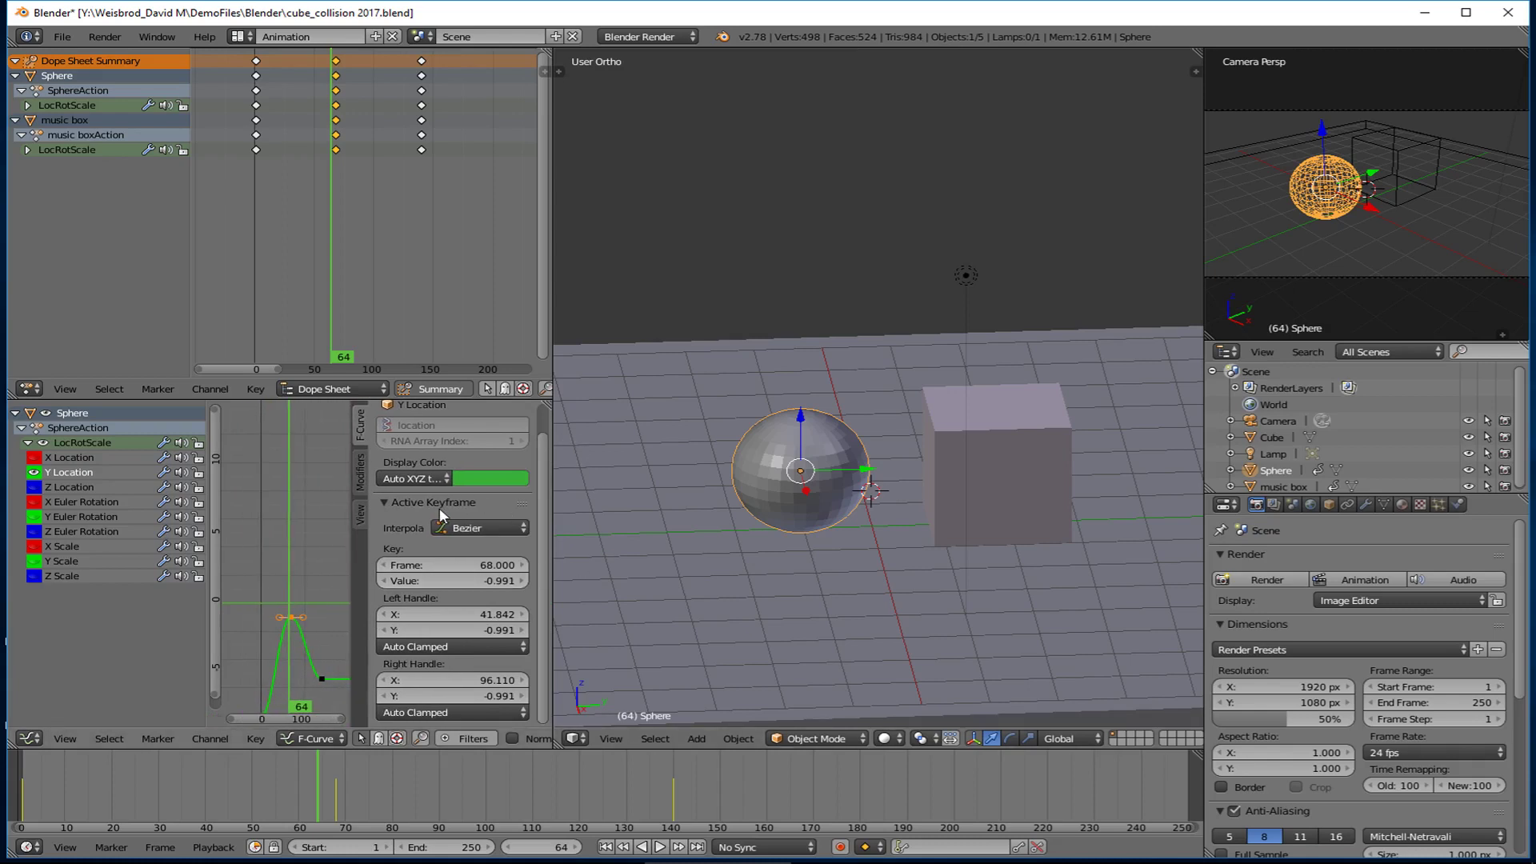
pyautogui.click(434, 644)
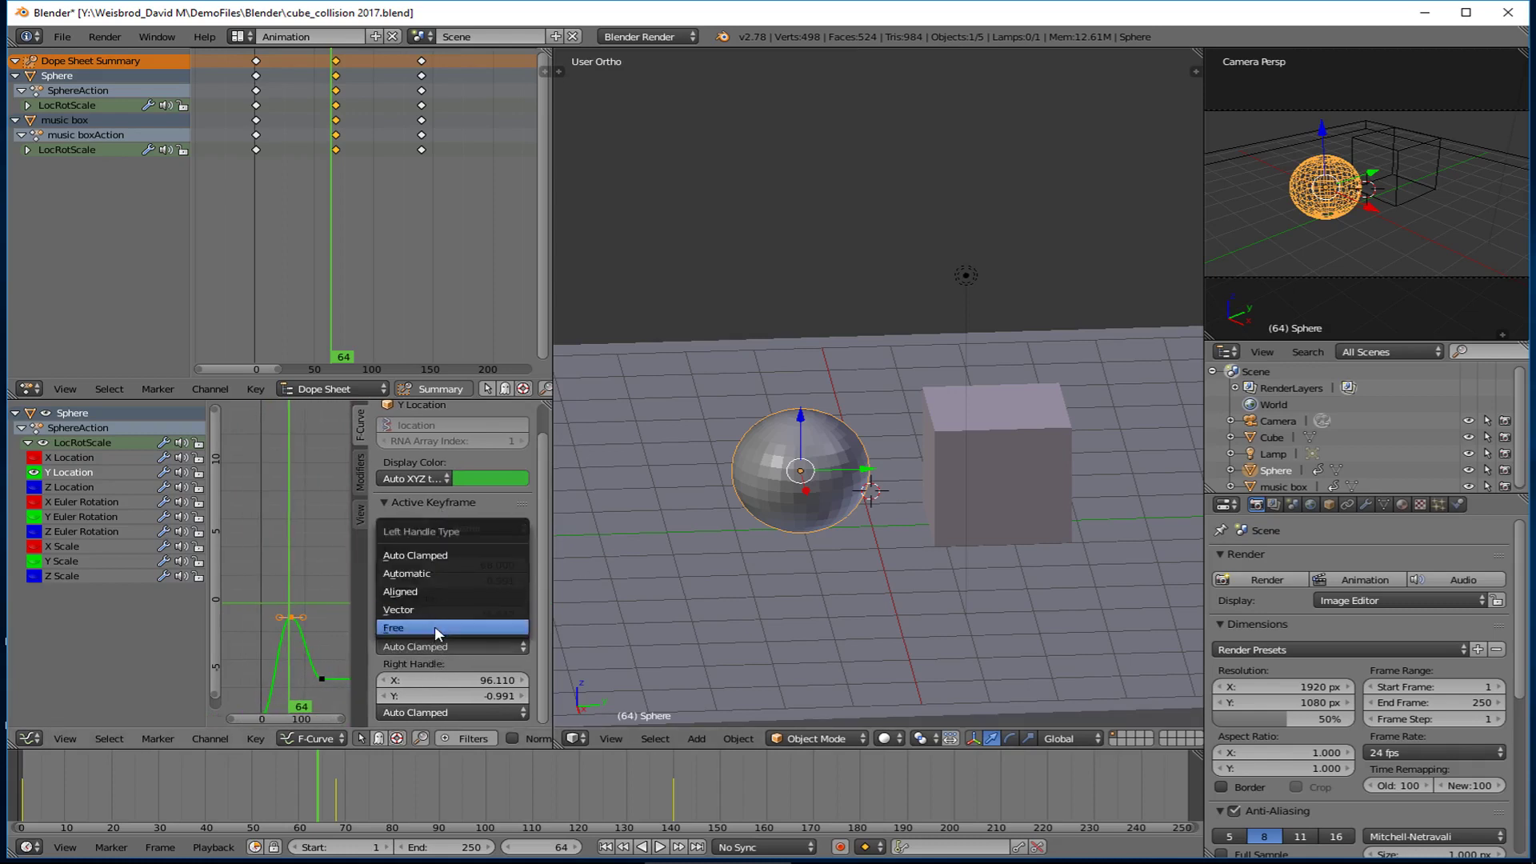
pyautogui.click(435, 626)
pyautogui.click(443, 712)
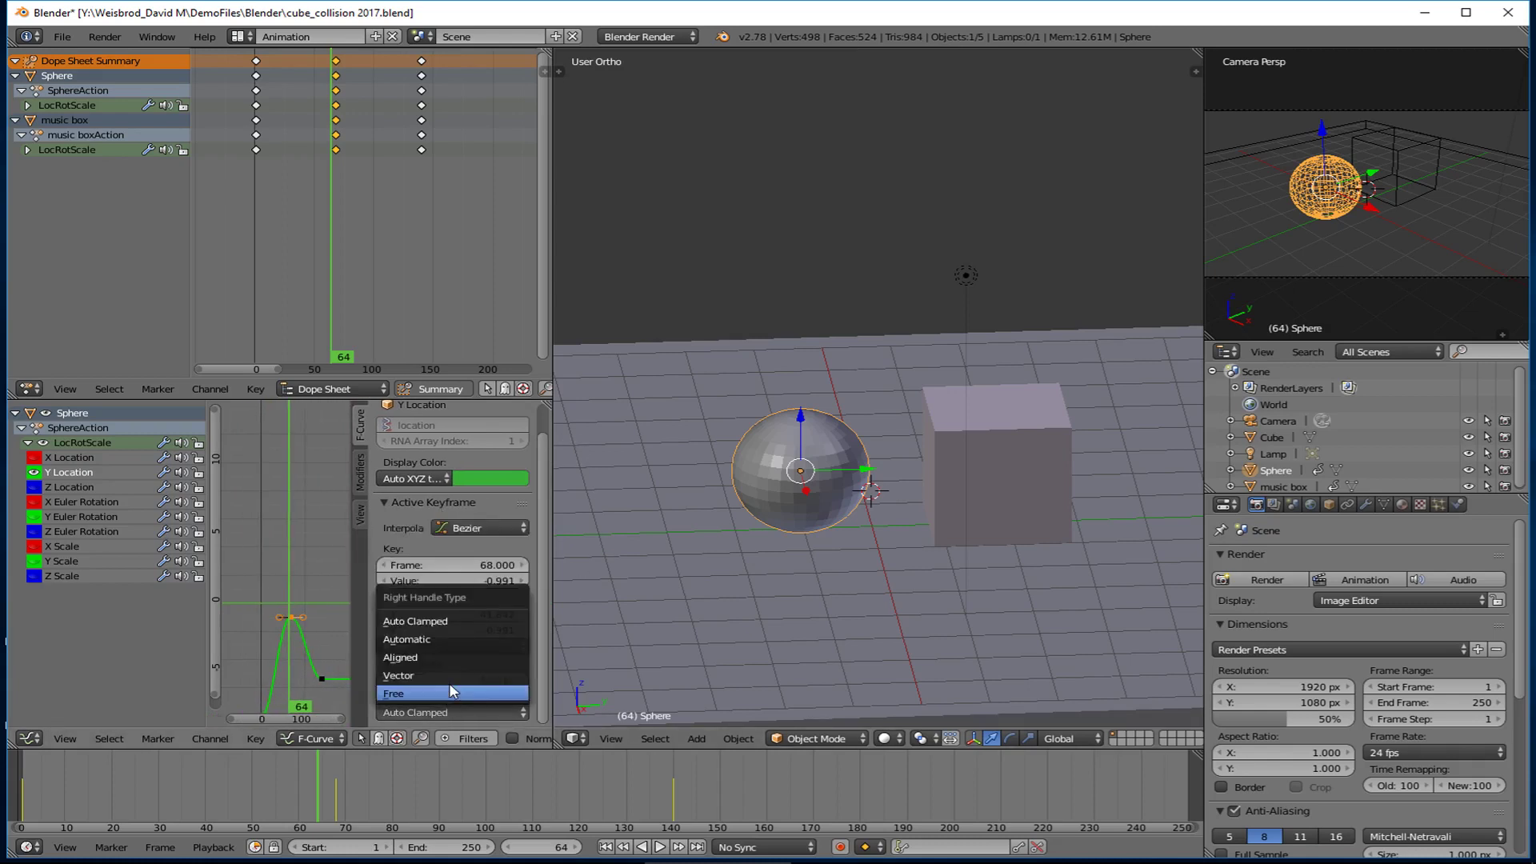
pyautogui.click(449, 683)
pyautogui.scroll(1, 520, 424)
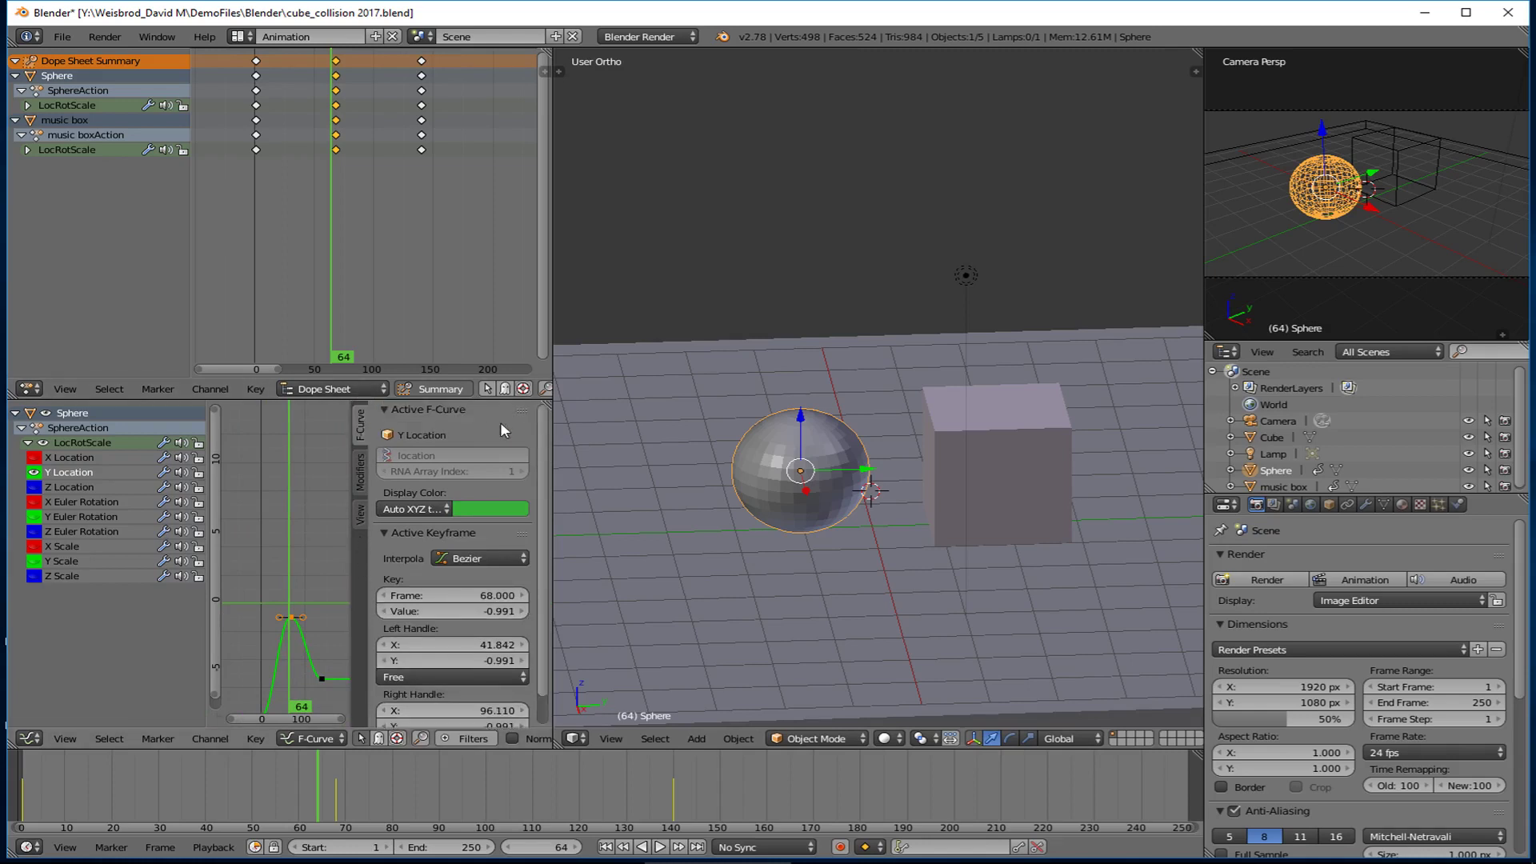
# Move both handles of the sphere's peak key down into a sharp point, then play and scrub to preview.
pyautogui.press('Home')
pyautogui.press('n')
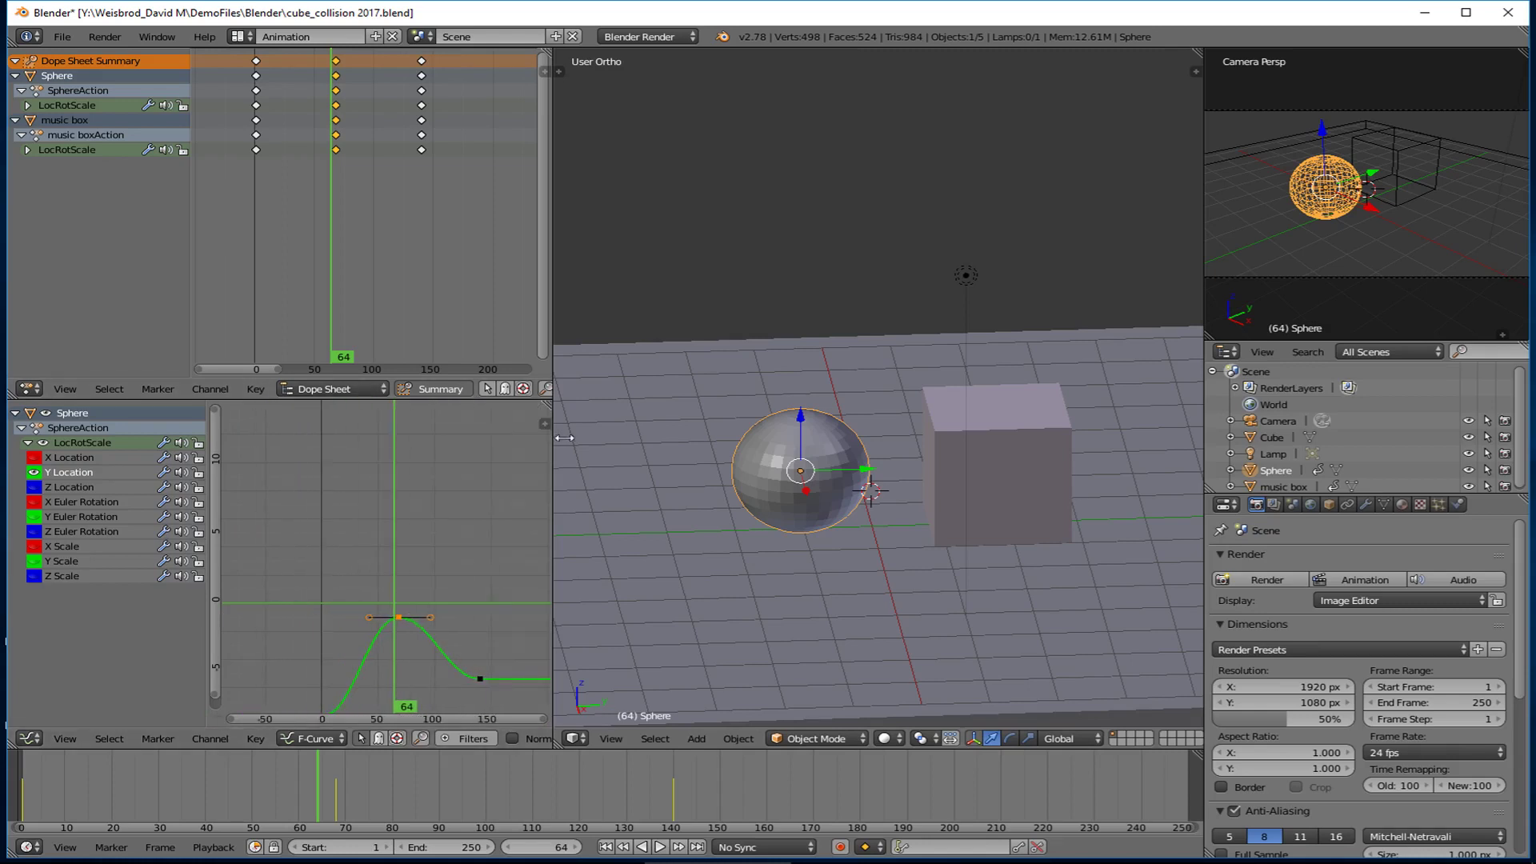
pyautogui.press('g')
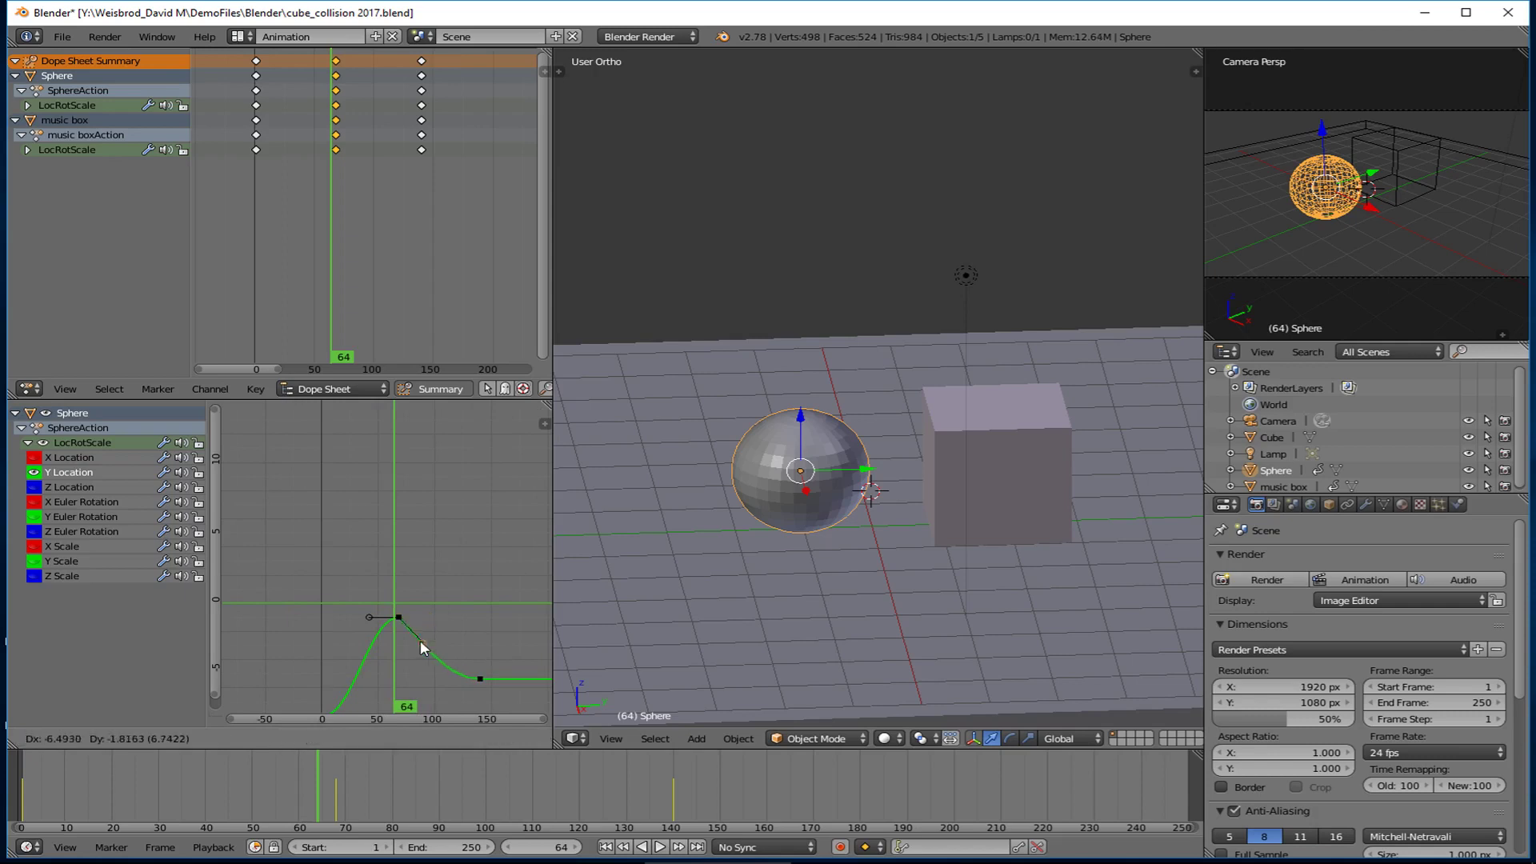
pyautogui.click(408, 653)
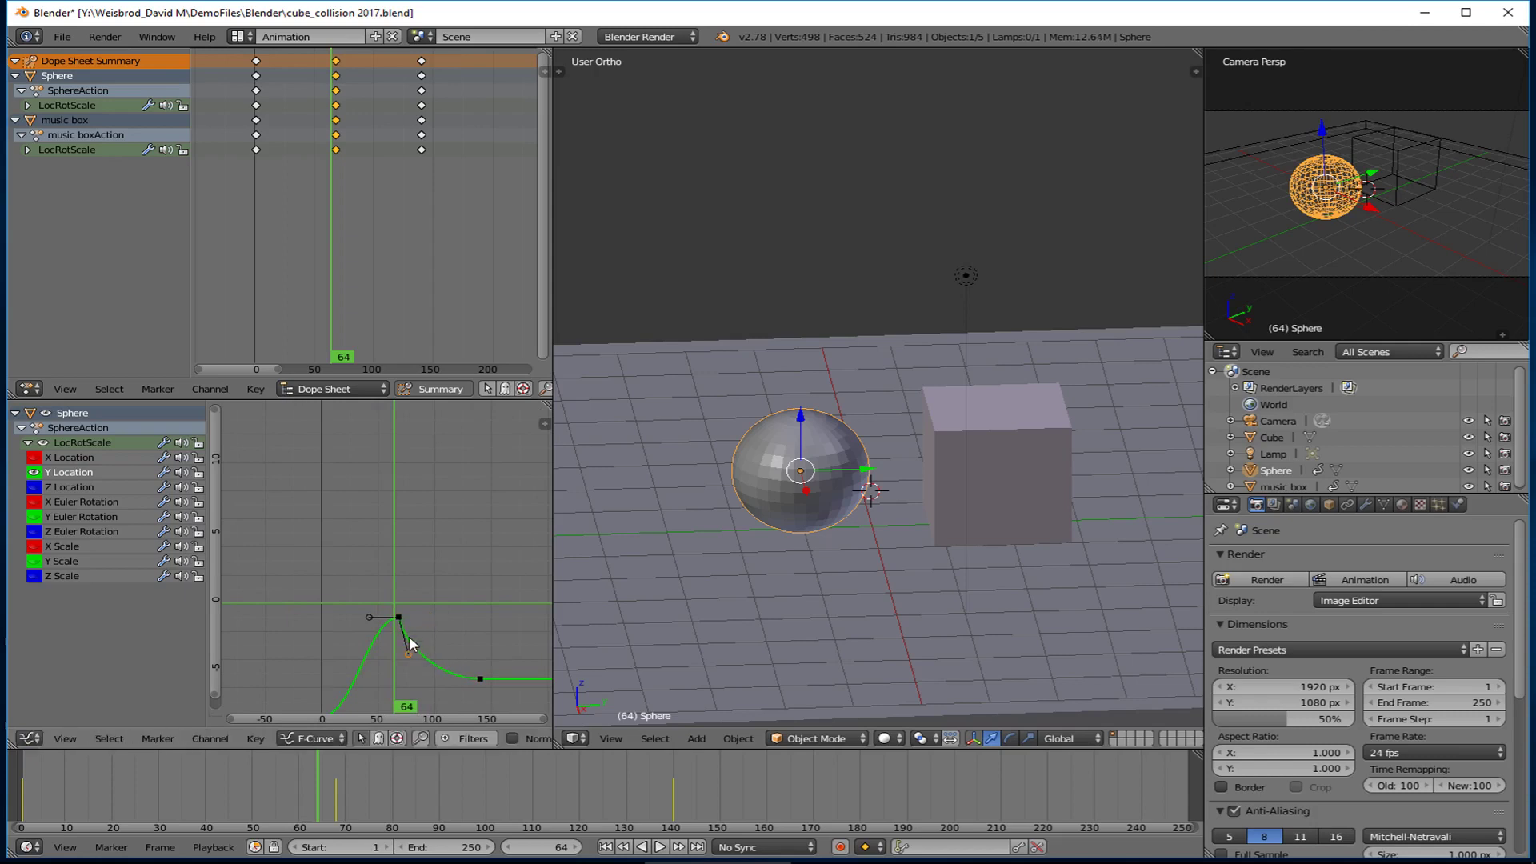
pyautogui.rightClick(369, 617)
pyautogui.press('g')
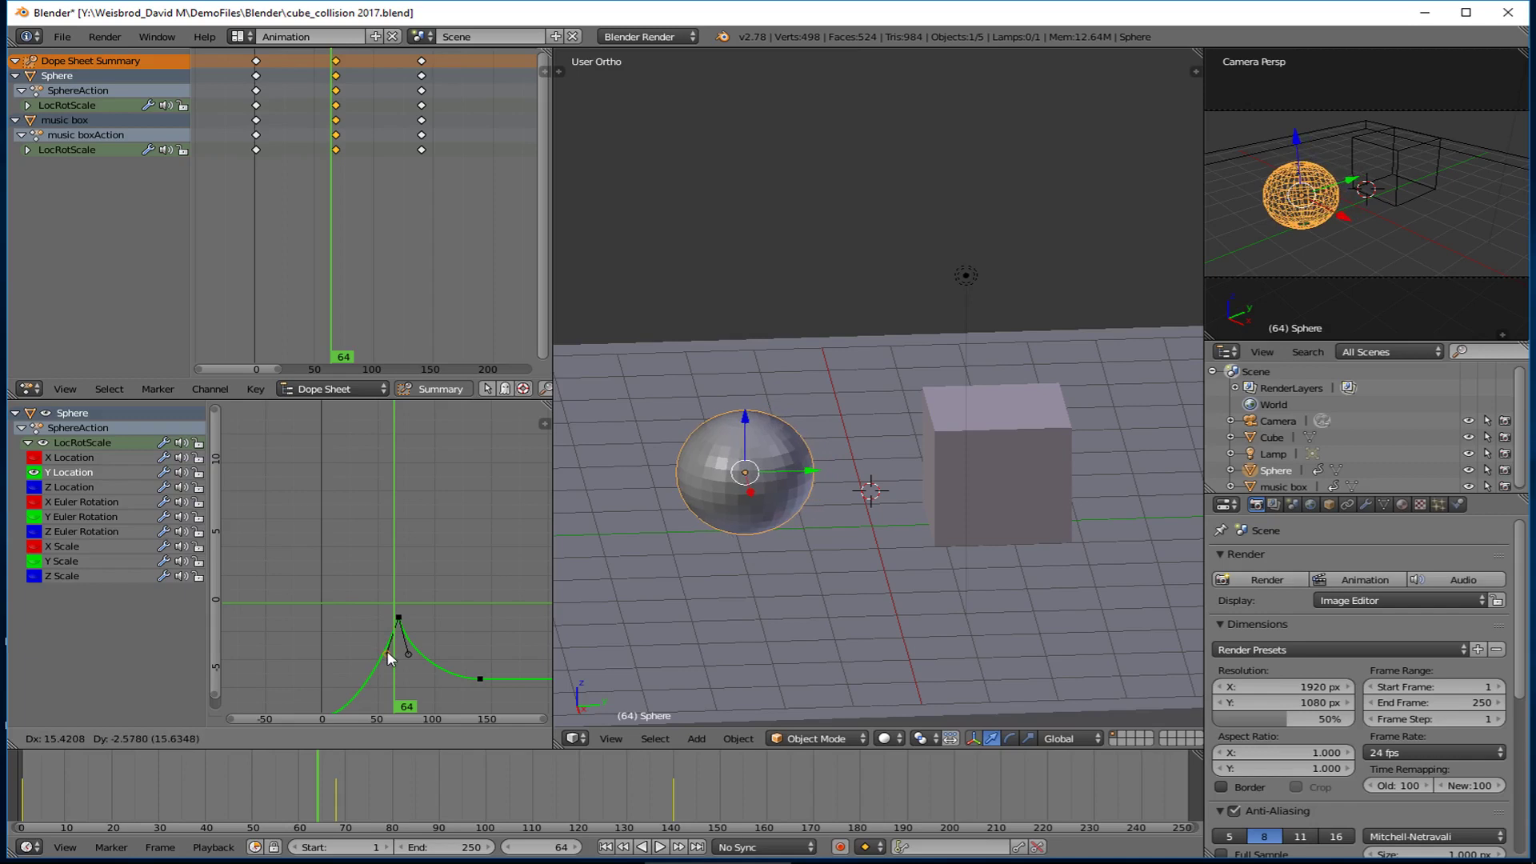
pyautogui.click(390, 649)
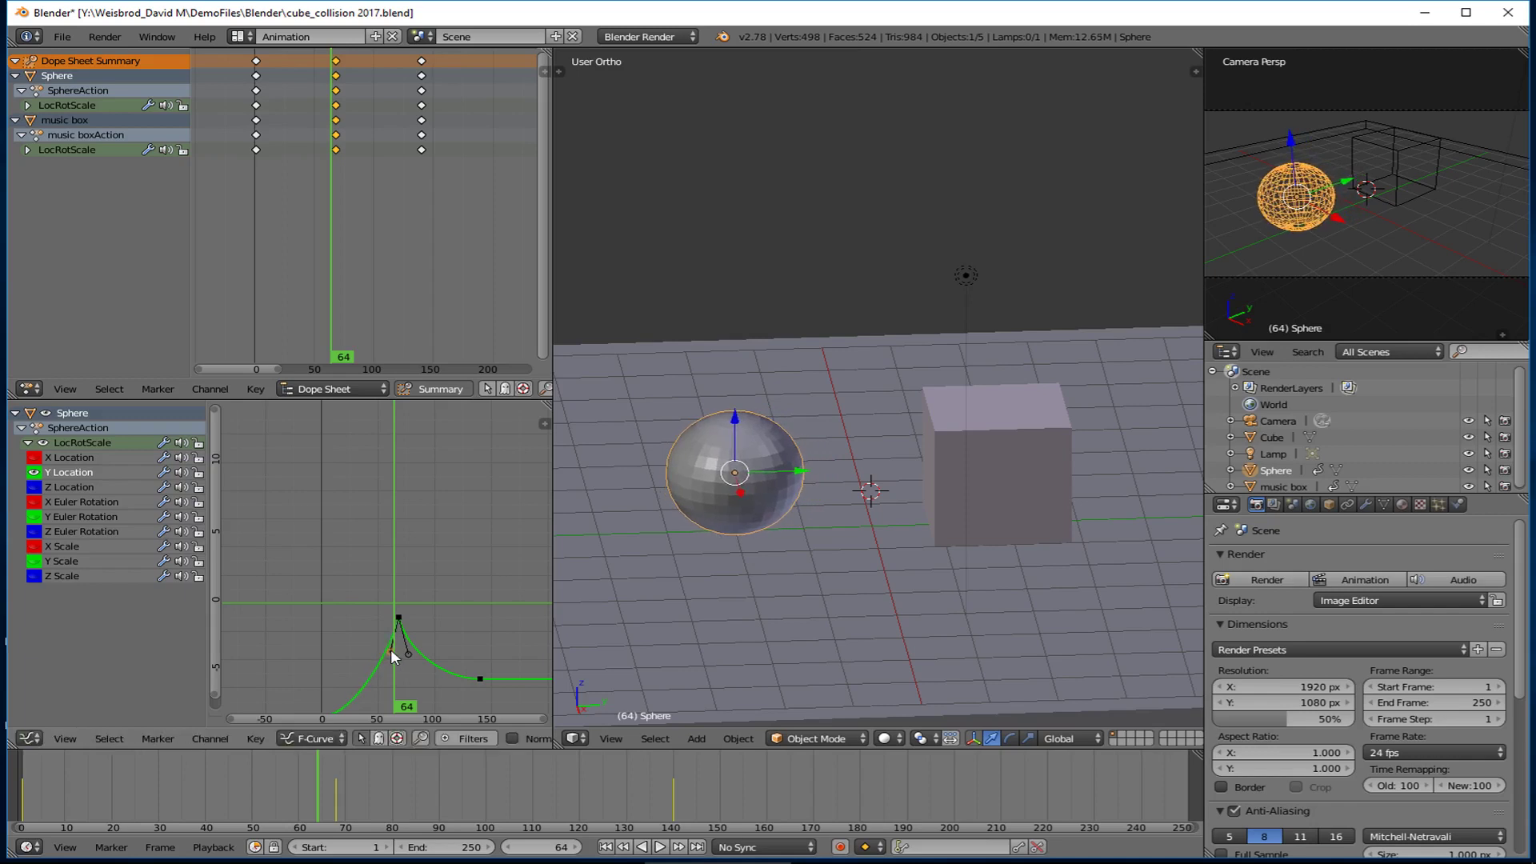
pyautogui.hotkey('alt', 'a')
pyautogui.moveTo(325, 770); pyautogui.dragTo(402, 809)
# Adjust the left handle of the sphere's last key near frame 140, checking the rebound from frame 49.
pyautogui.click(480, 680)
pyautogui.moveTo(440, 679); pyautogui.dragTo(412, 678)
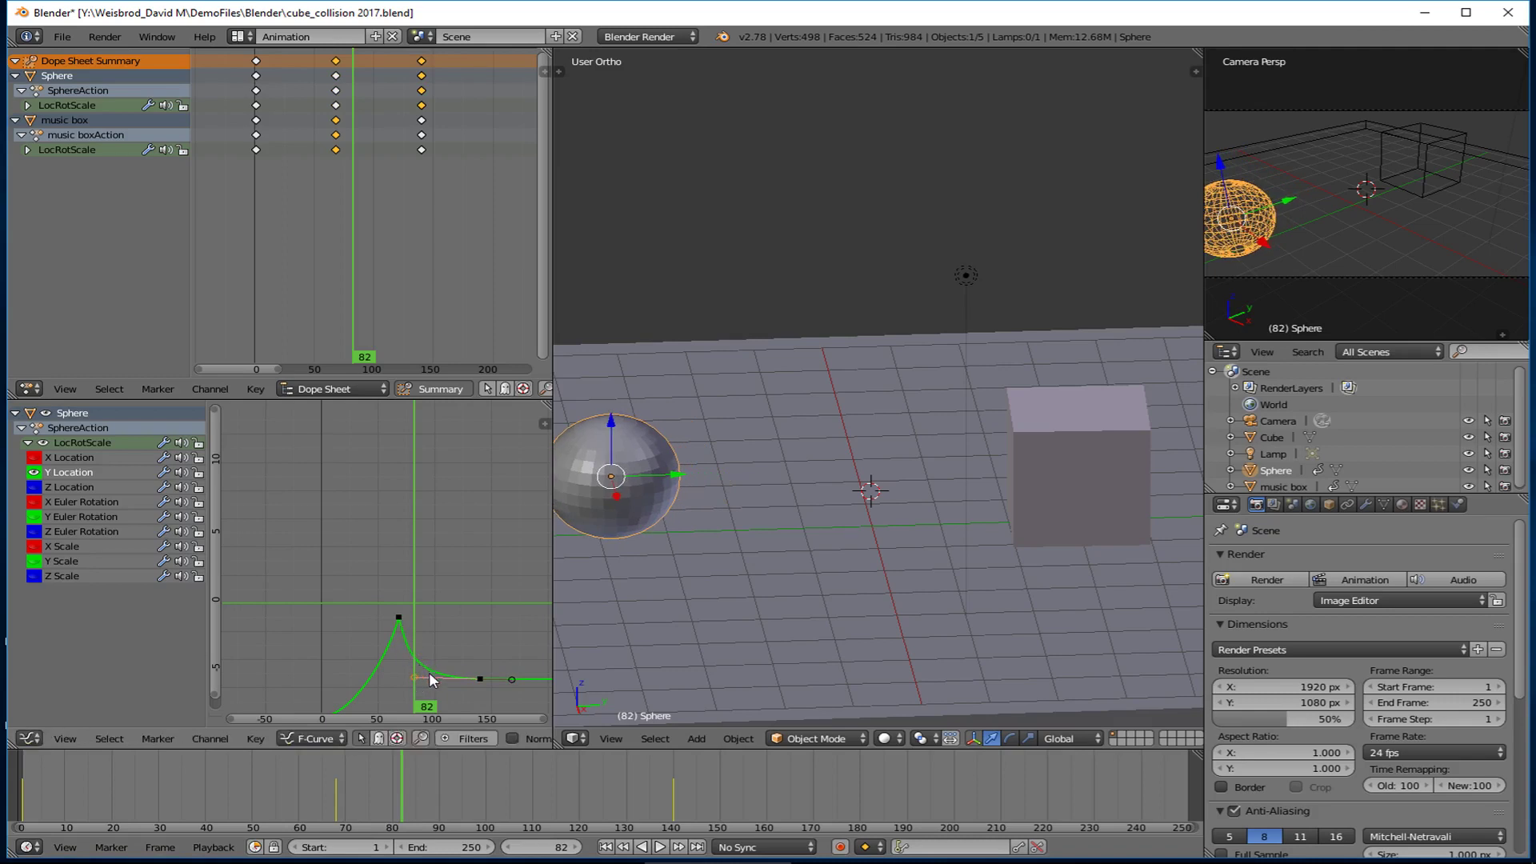
pyautogui.hotkey('alt', 'a')
pyautogui.click(243, 790)
pyautogui.moveTo(243, 789); pyautogui.dragTo(375, 789)
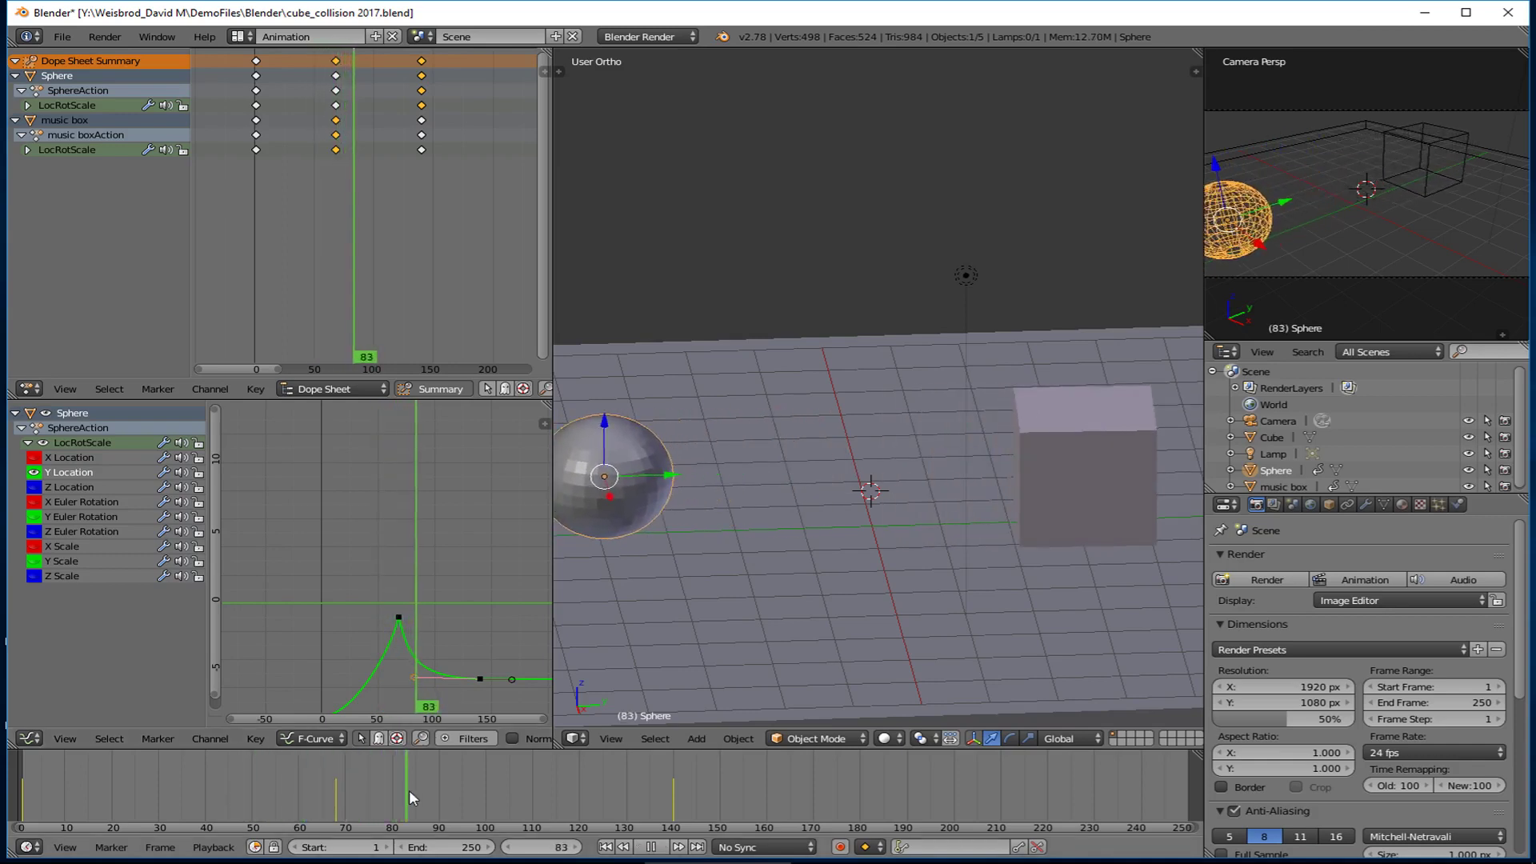
pyautogui.moveTo(411, 790); pyautogui.dragTo(299, 769)
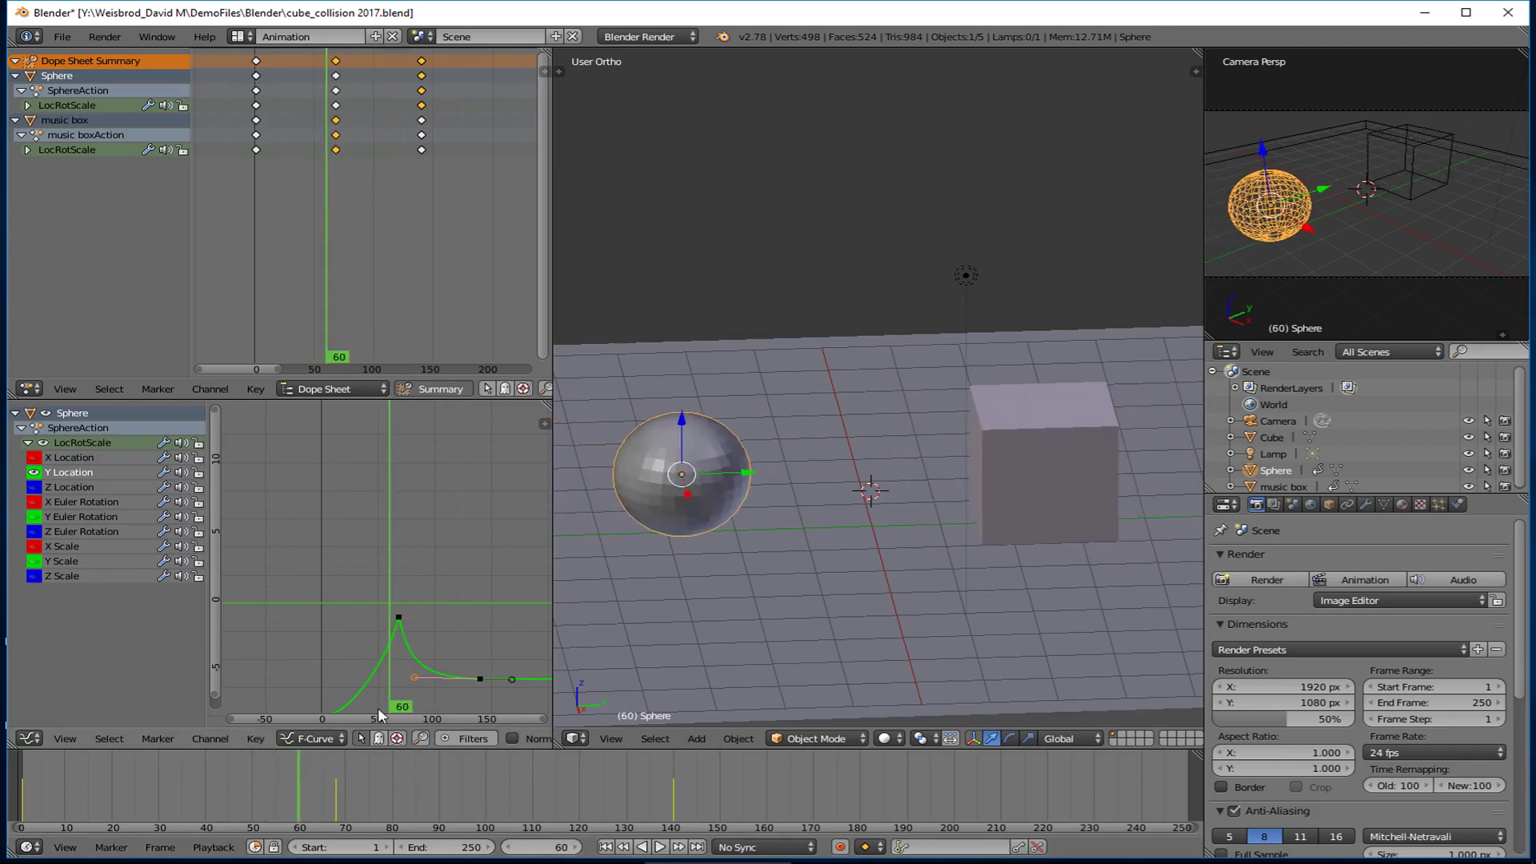
pyautogui.press('g')
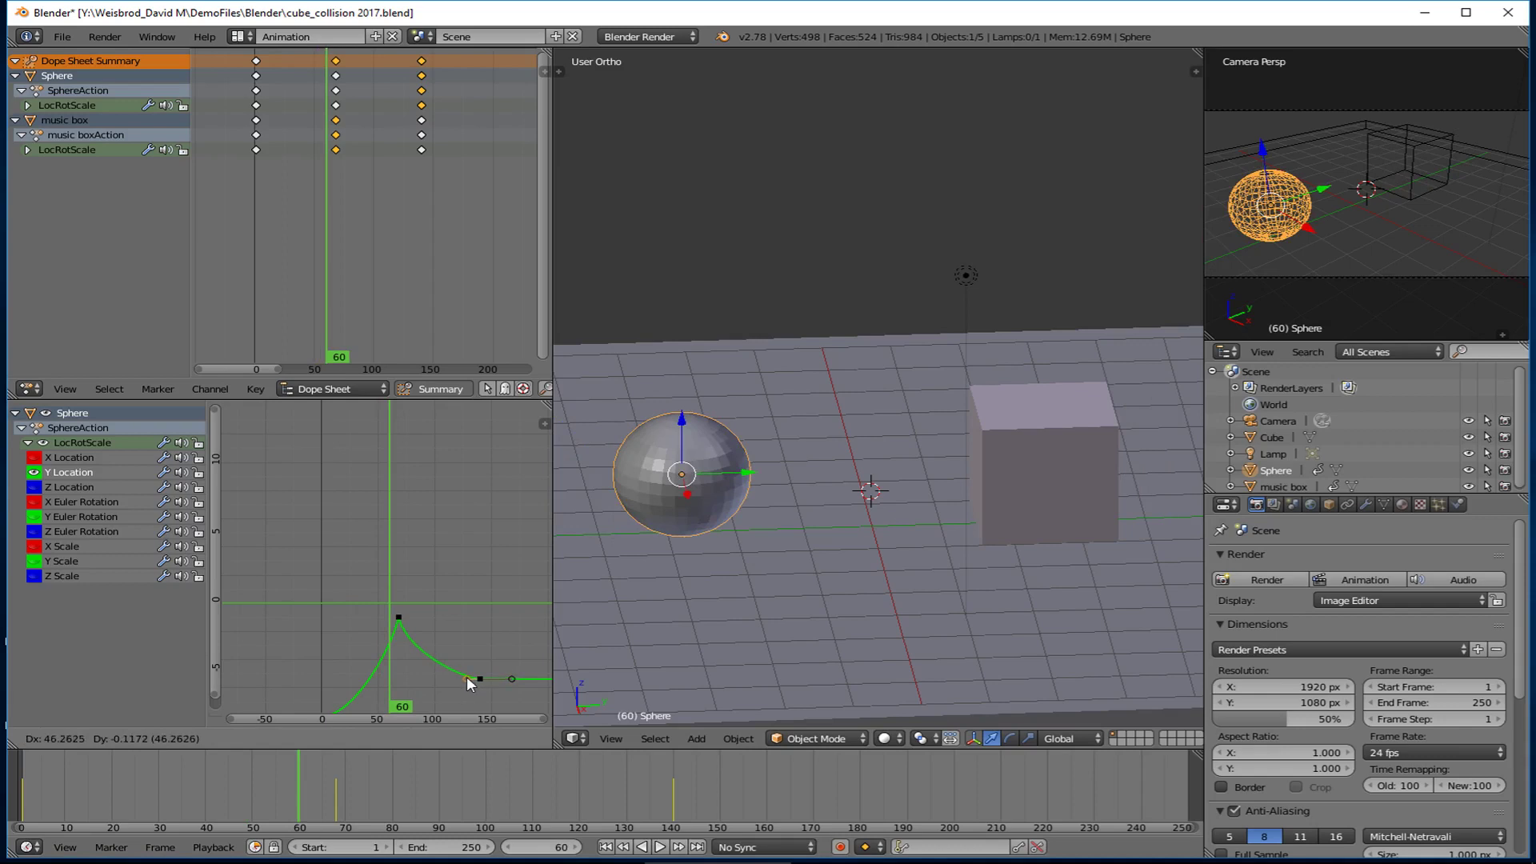
pyautogui.click(467, 682)
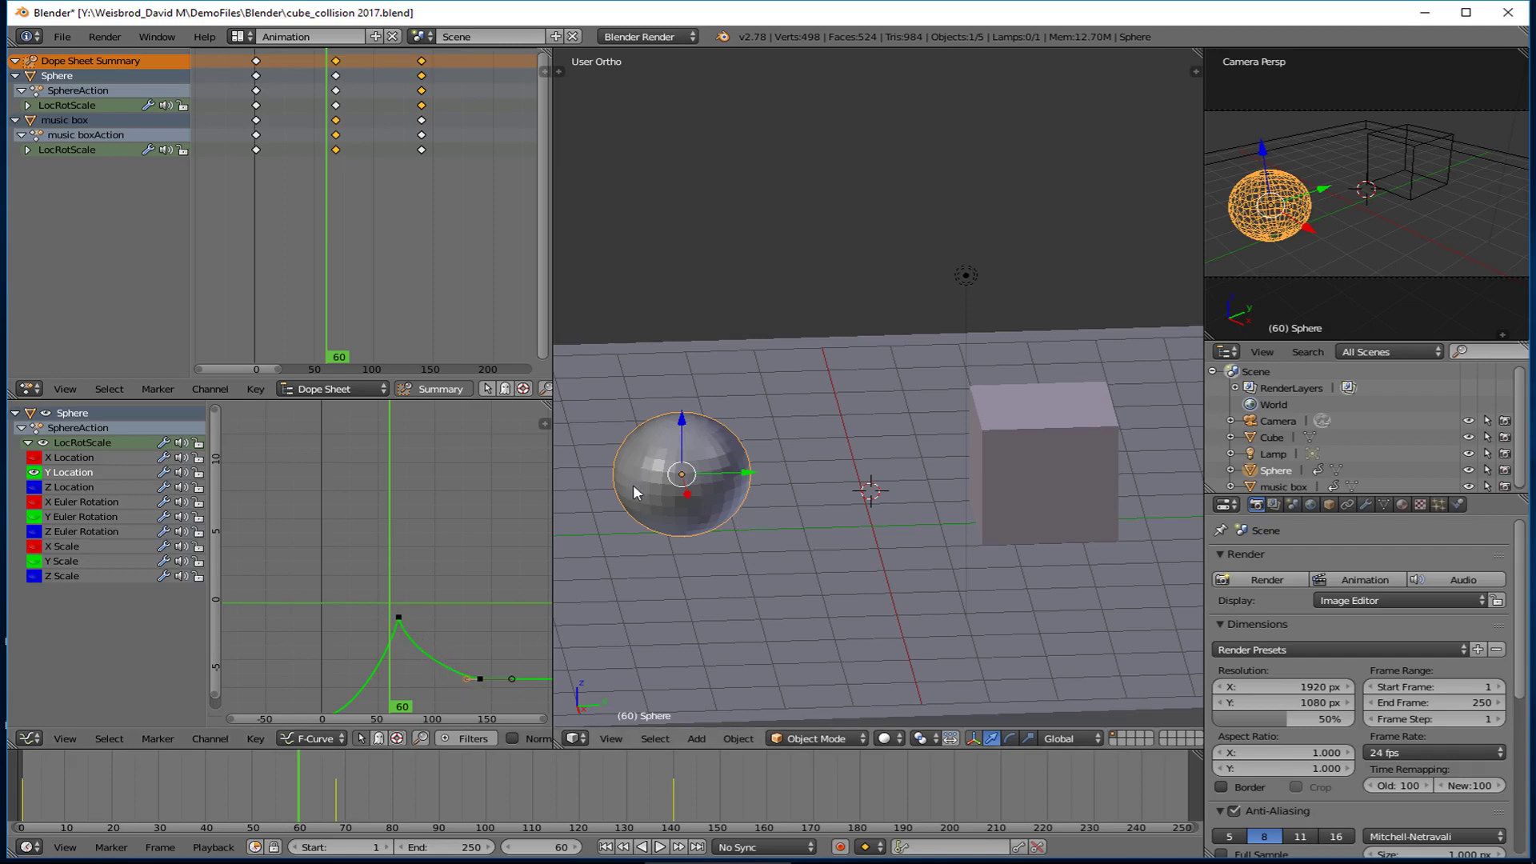
# Select the music box cube and drag its last key's left handle leftward so the curve eases in.
pyautogui.rightClick(1025, 460)
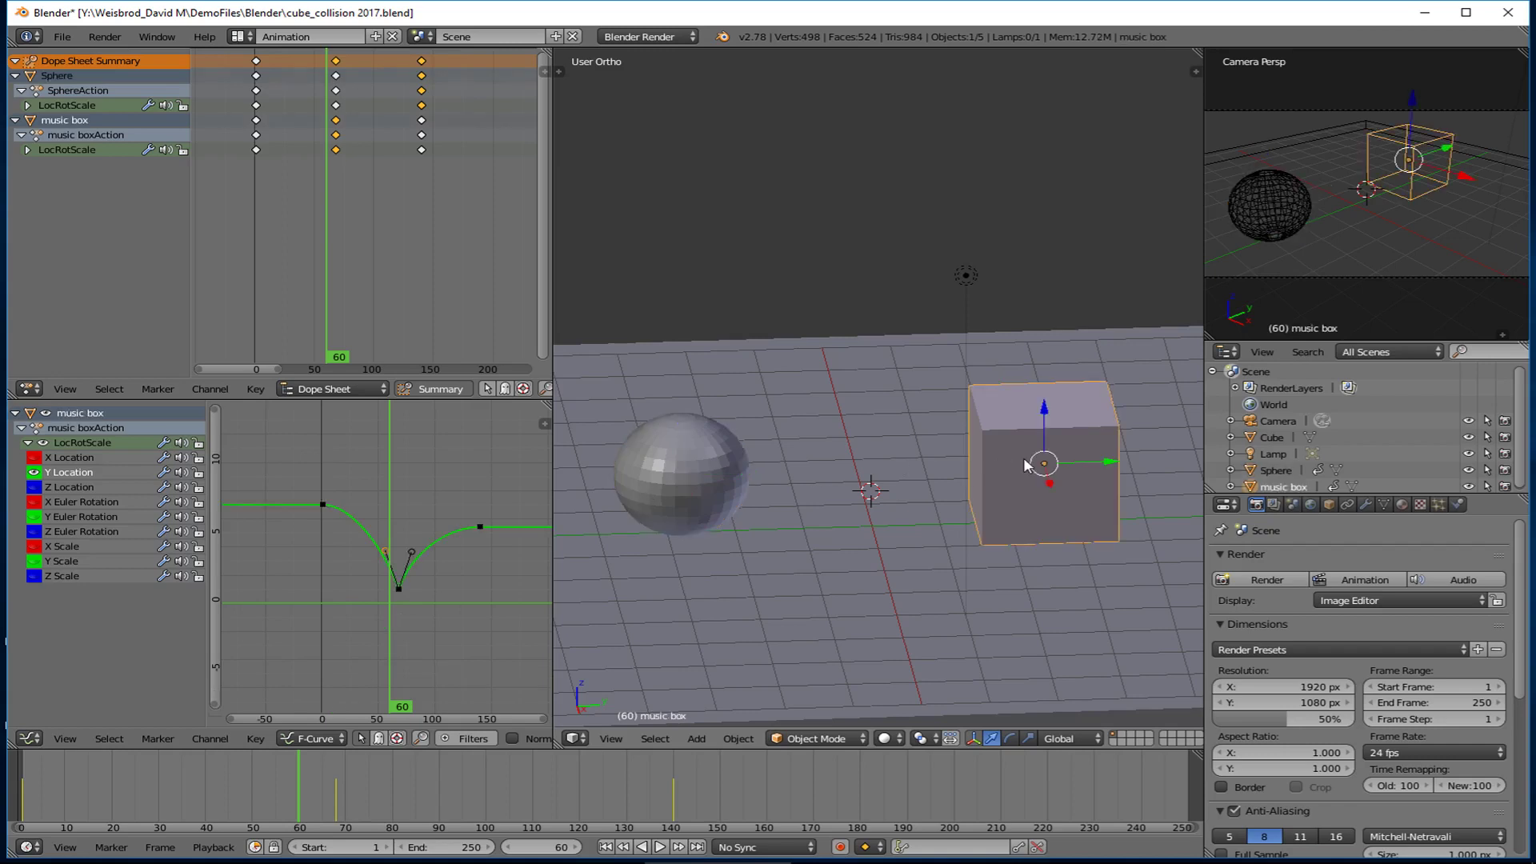
pyautogui.rightClick(480, 526)
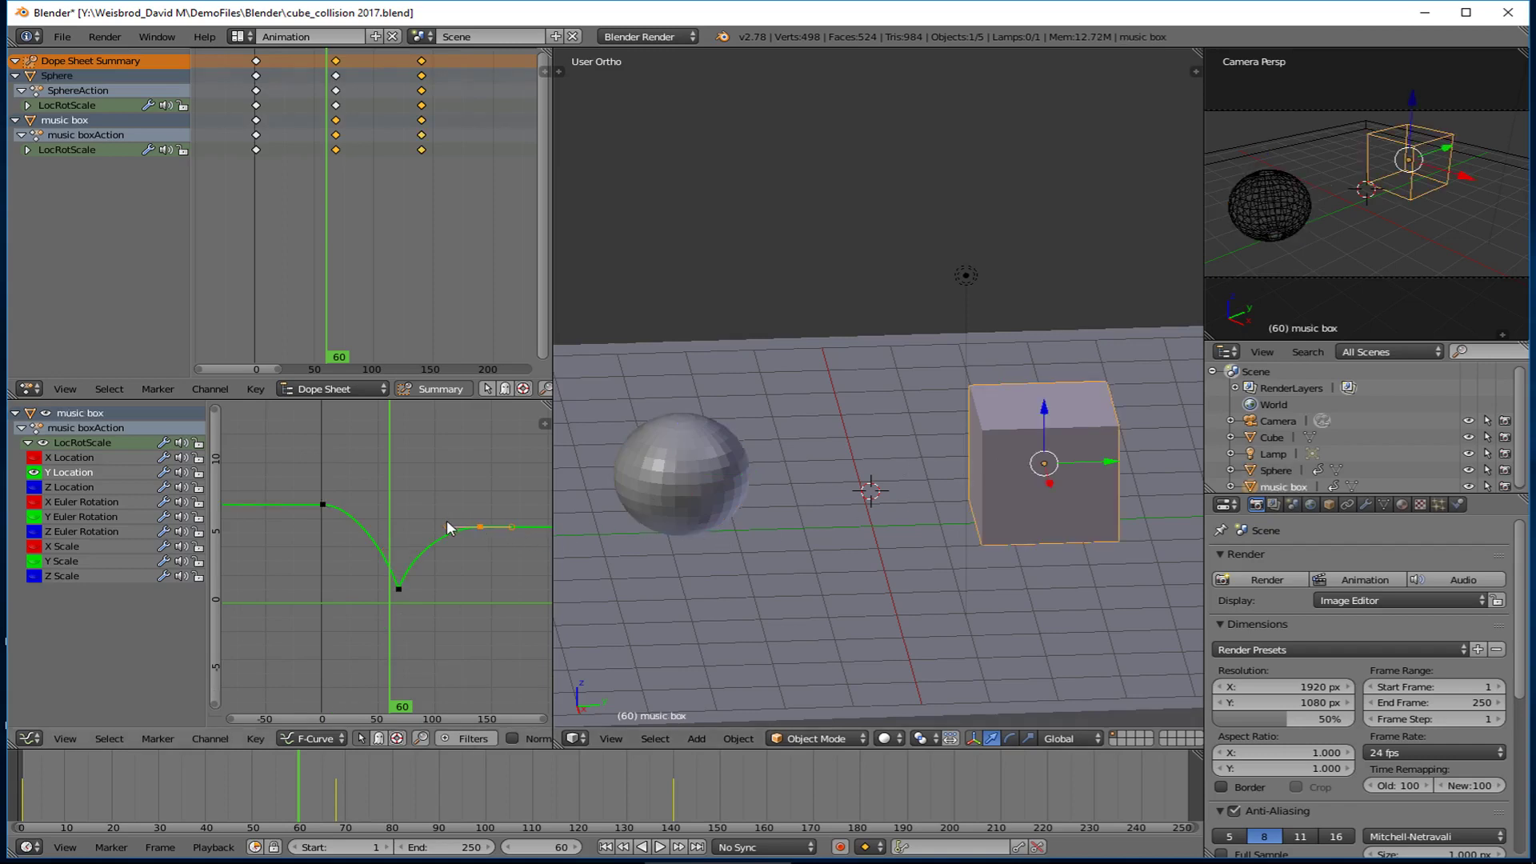
pyautogui.moveTo(445, 529); pyautogui.dragTo(406, 521, button='right')
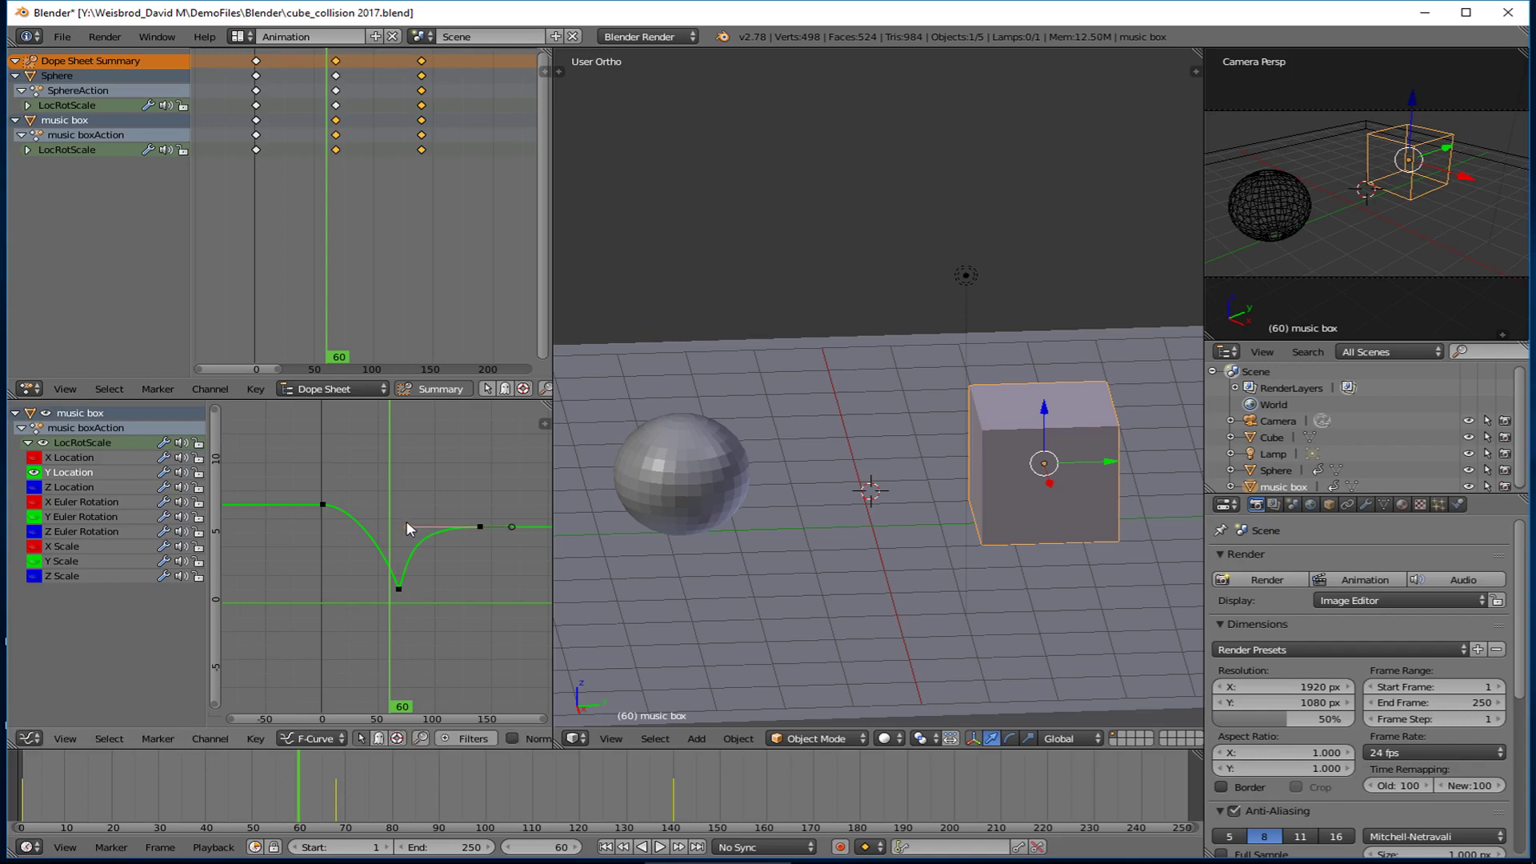
# Move the music box's last keyframe 23 frames earlier, then scrub the timeline to check the rebound.
pyautogui.click(422, 120)
pyautogui.press('g')
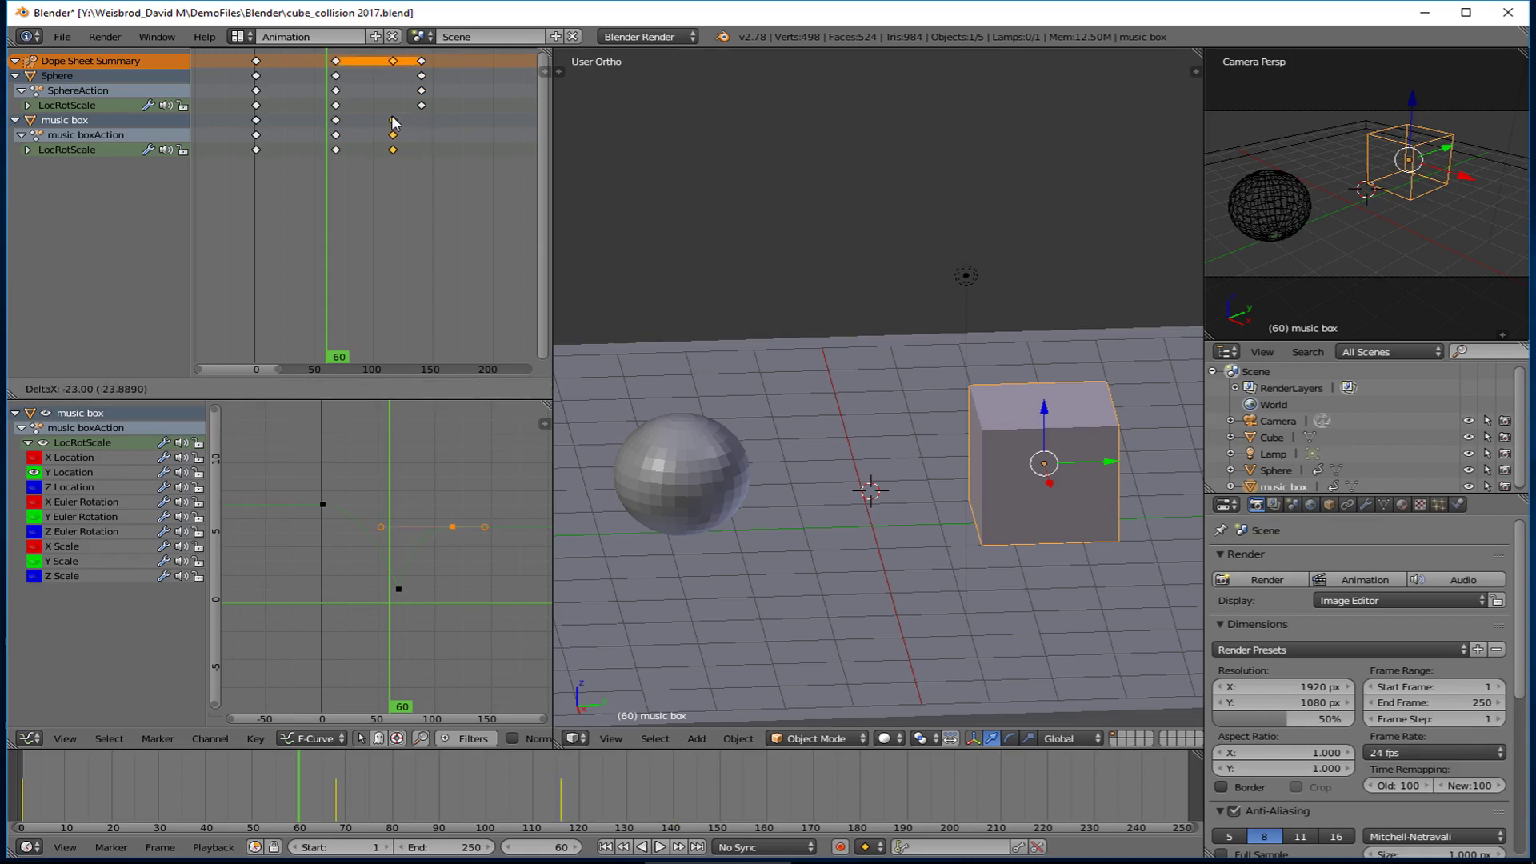
pyautogui.click(392, 122)
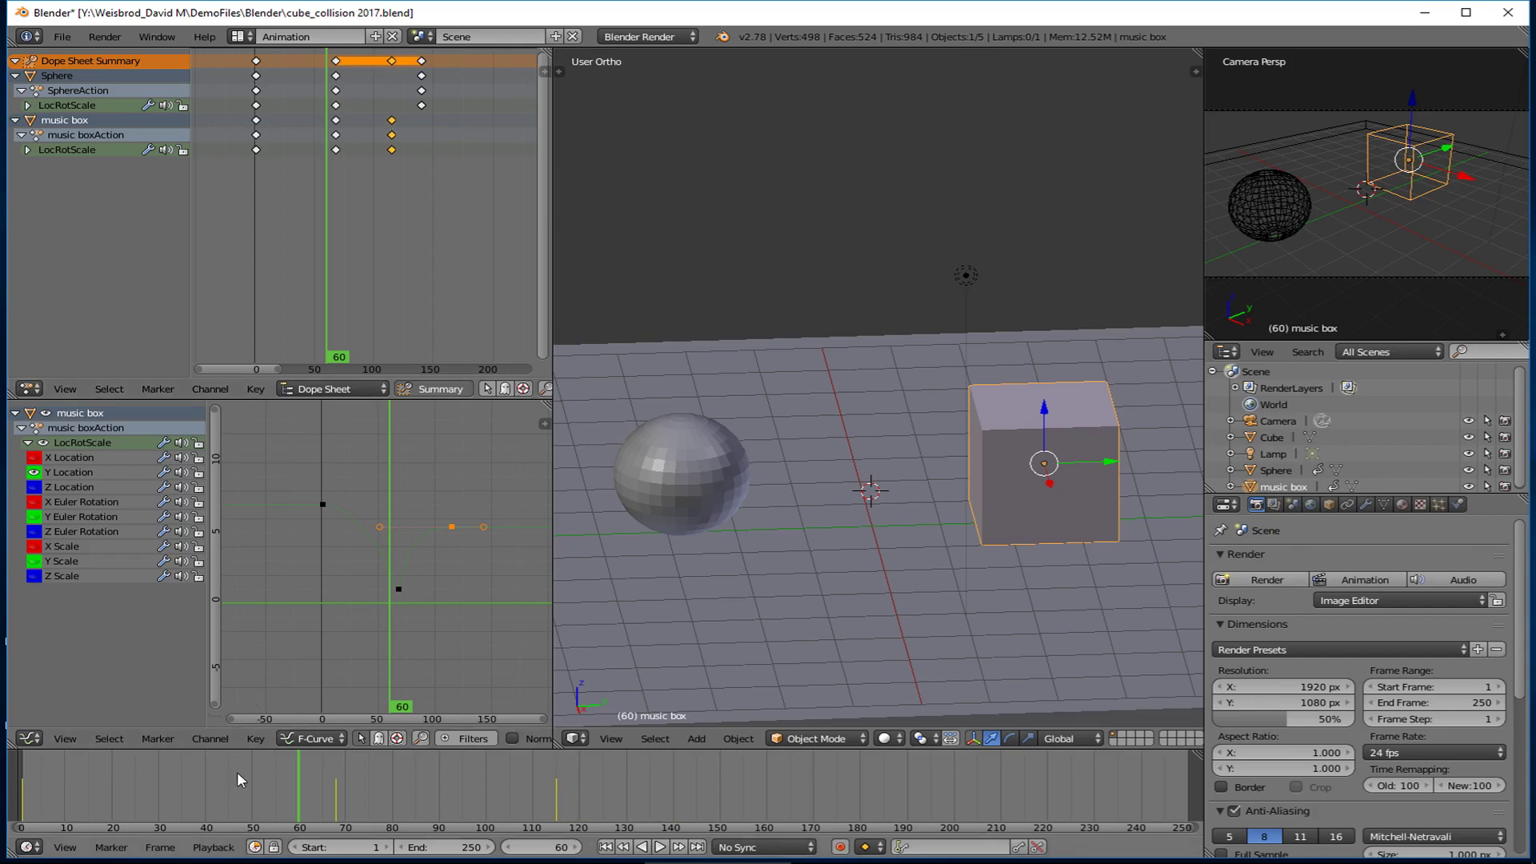
pyautogui.moveTo(260, 776); pyautogui.dragTo(612, 751)
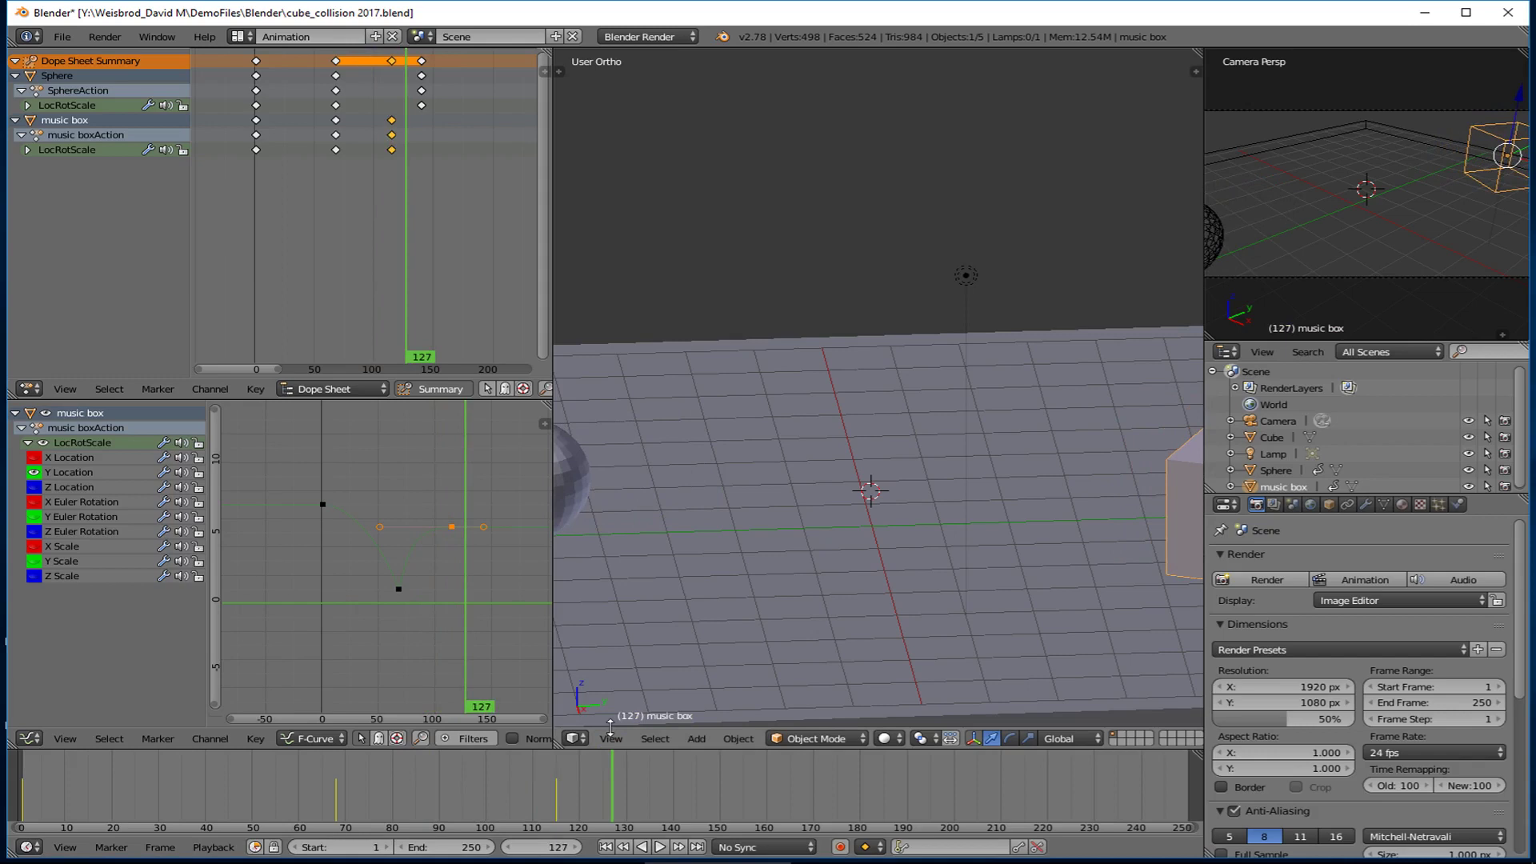
pyautogui.moveTo(454, 799); pyautogui.dragTo(312, 786)
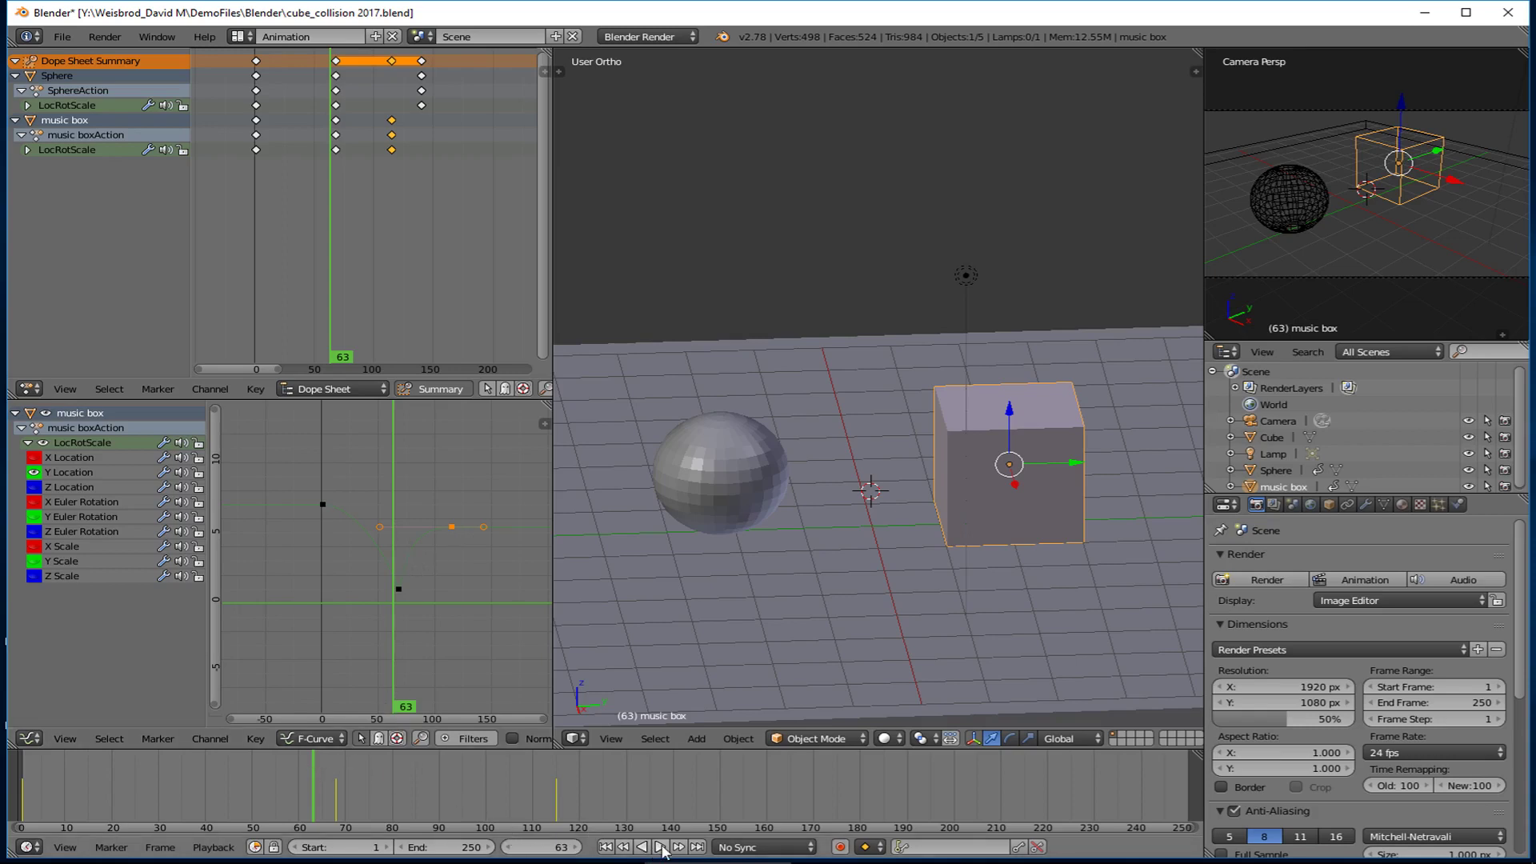
# Play the animation from frame 18, then again from frame 0 through the collision.
pyautogui.click(104, 772)
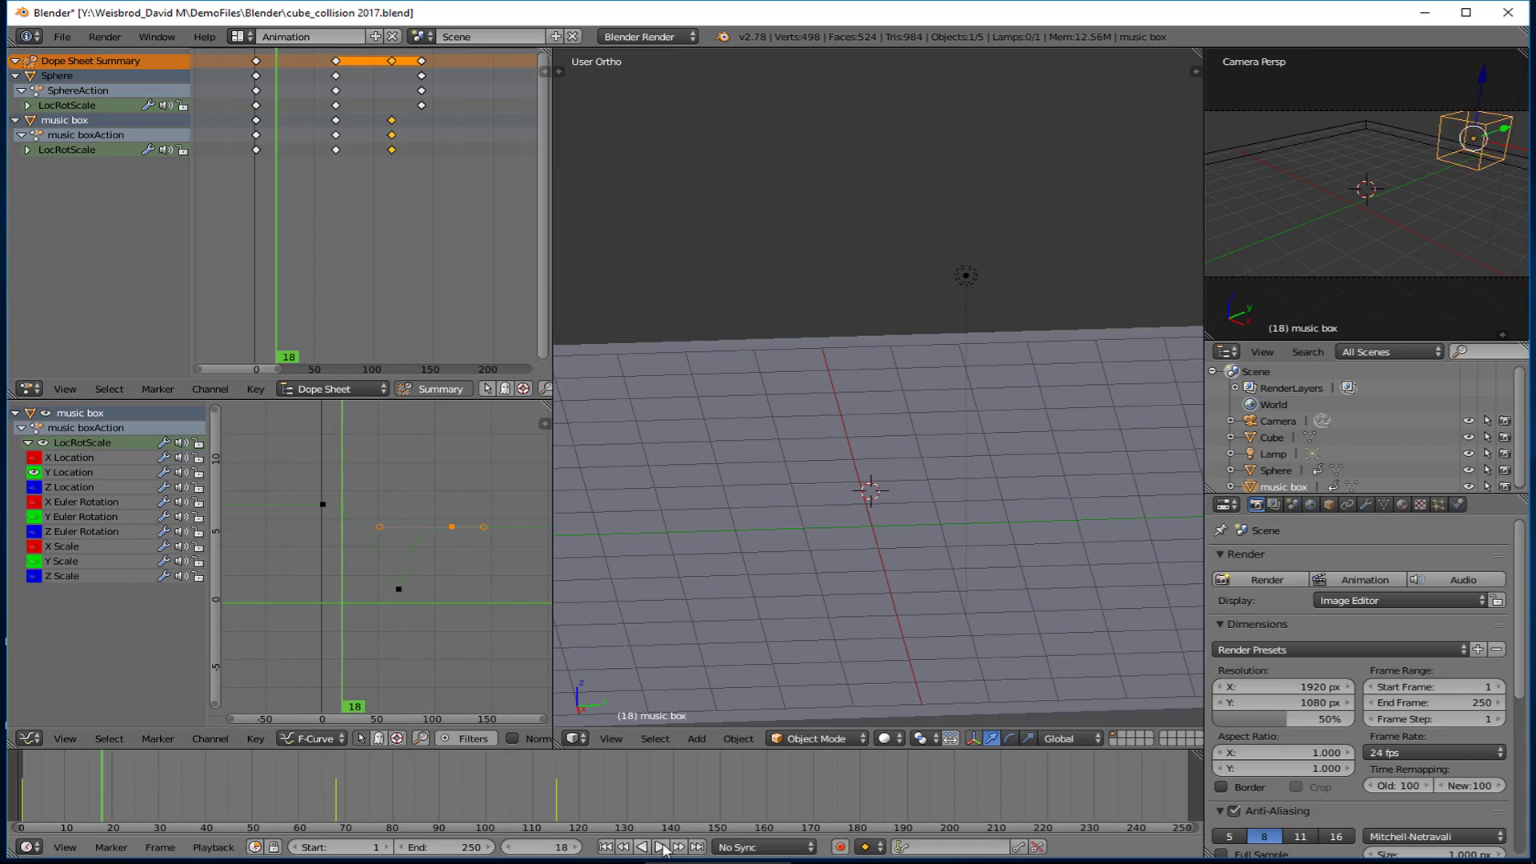
pyautogui.click(658, 848)
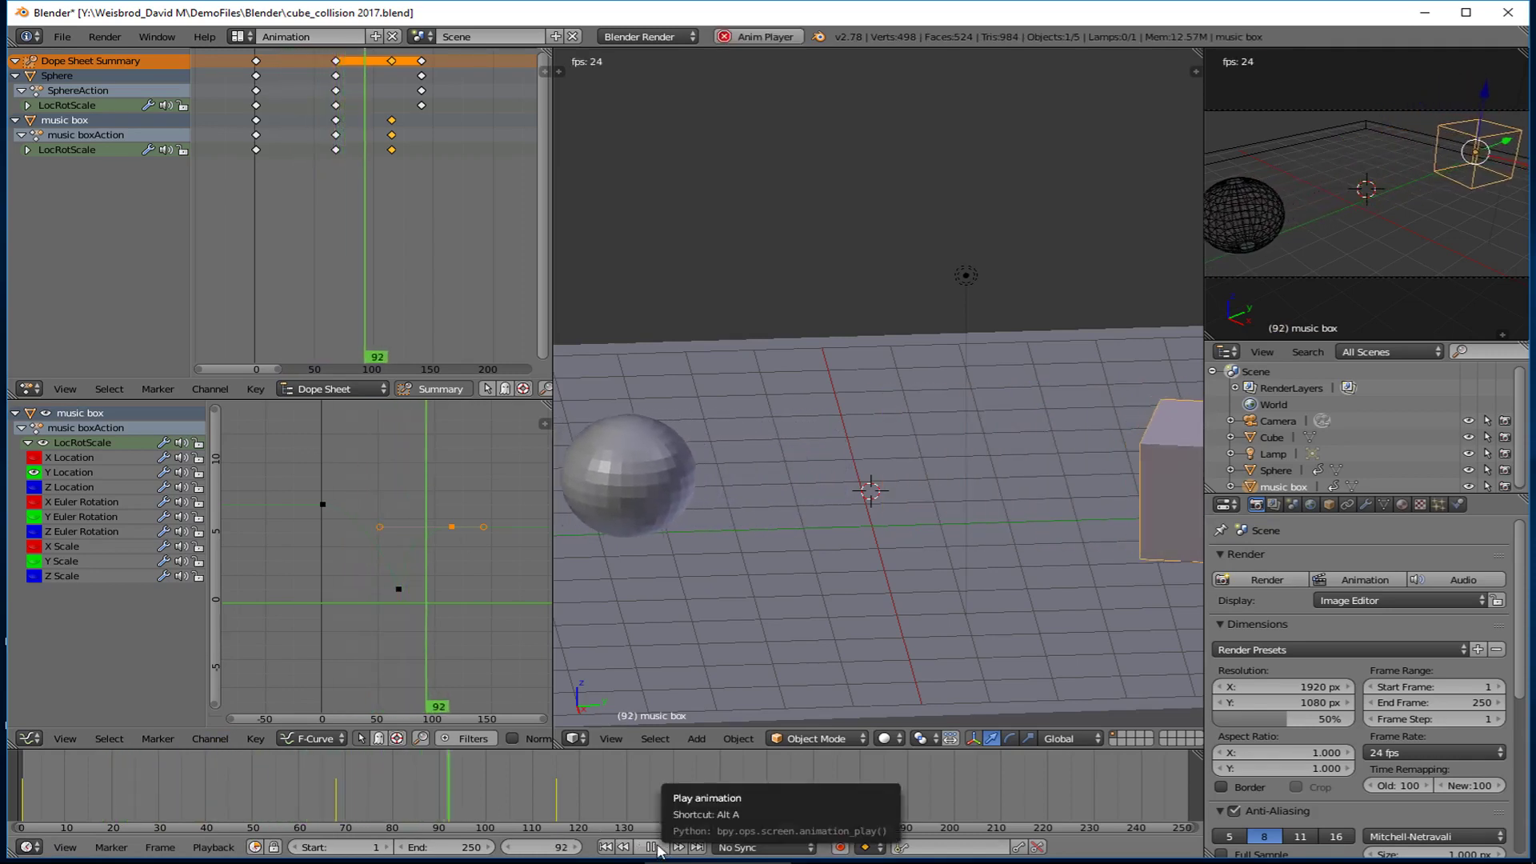
pyautogui.click(652, 847)
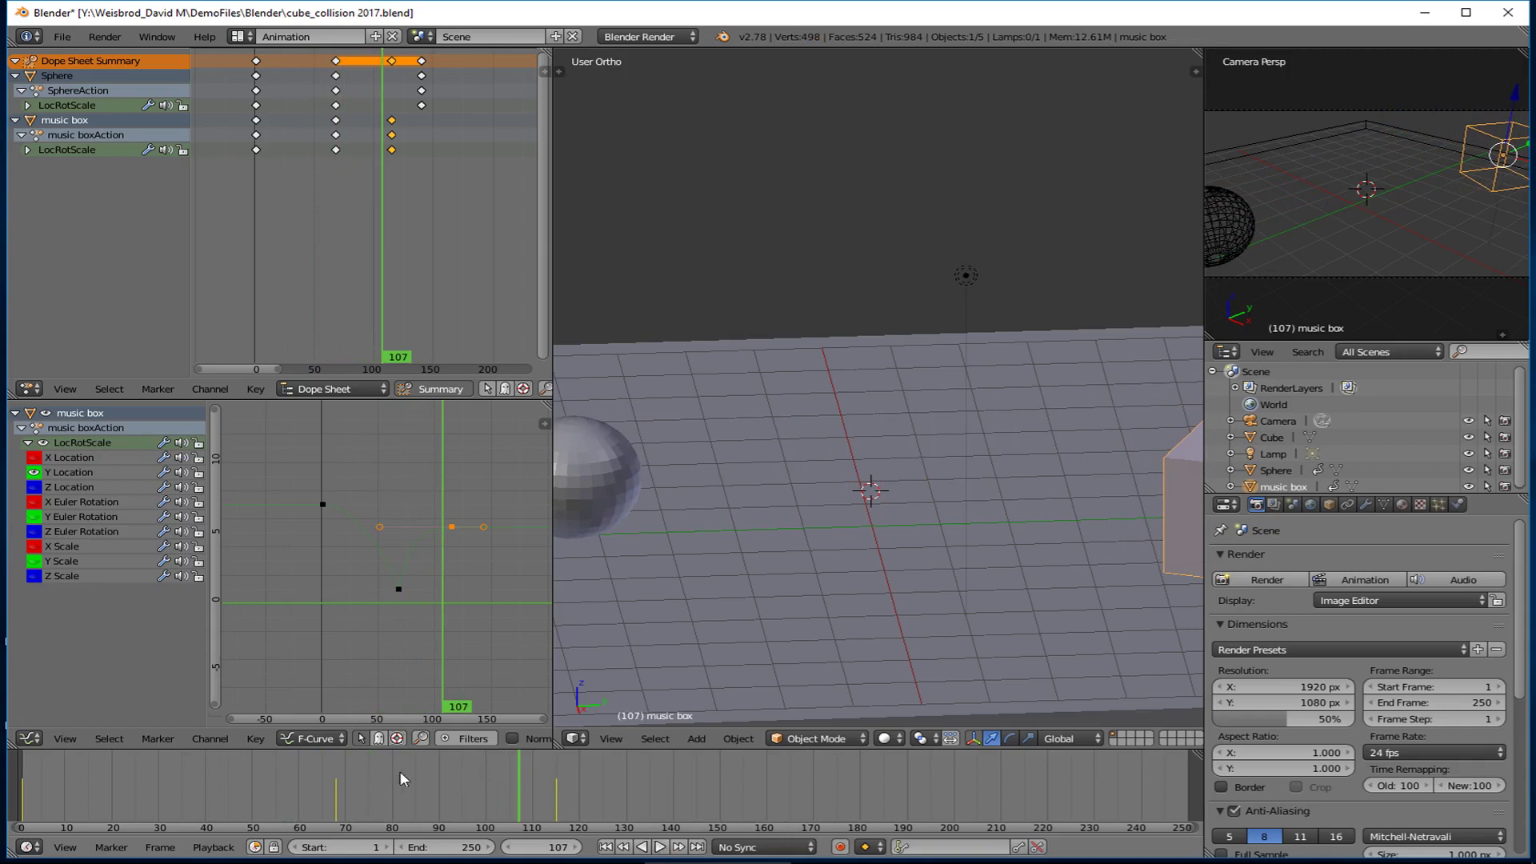
pyautogui.moveTo(463, 773); pyautogui.dragTo(17, 780)
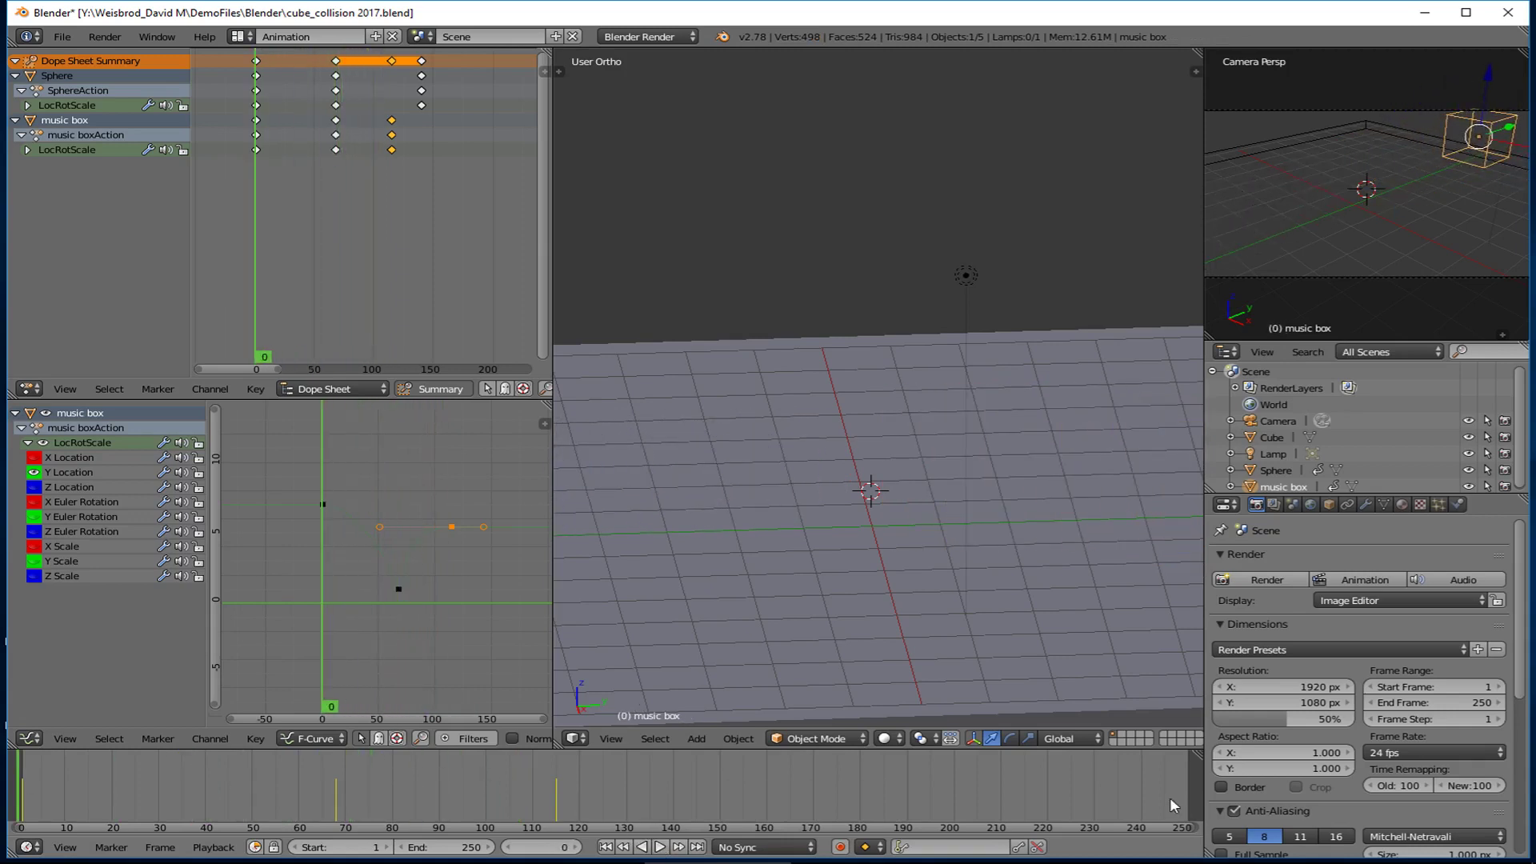
pyautogui.click(660, 847)
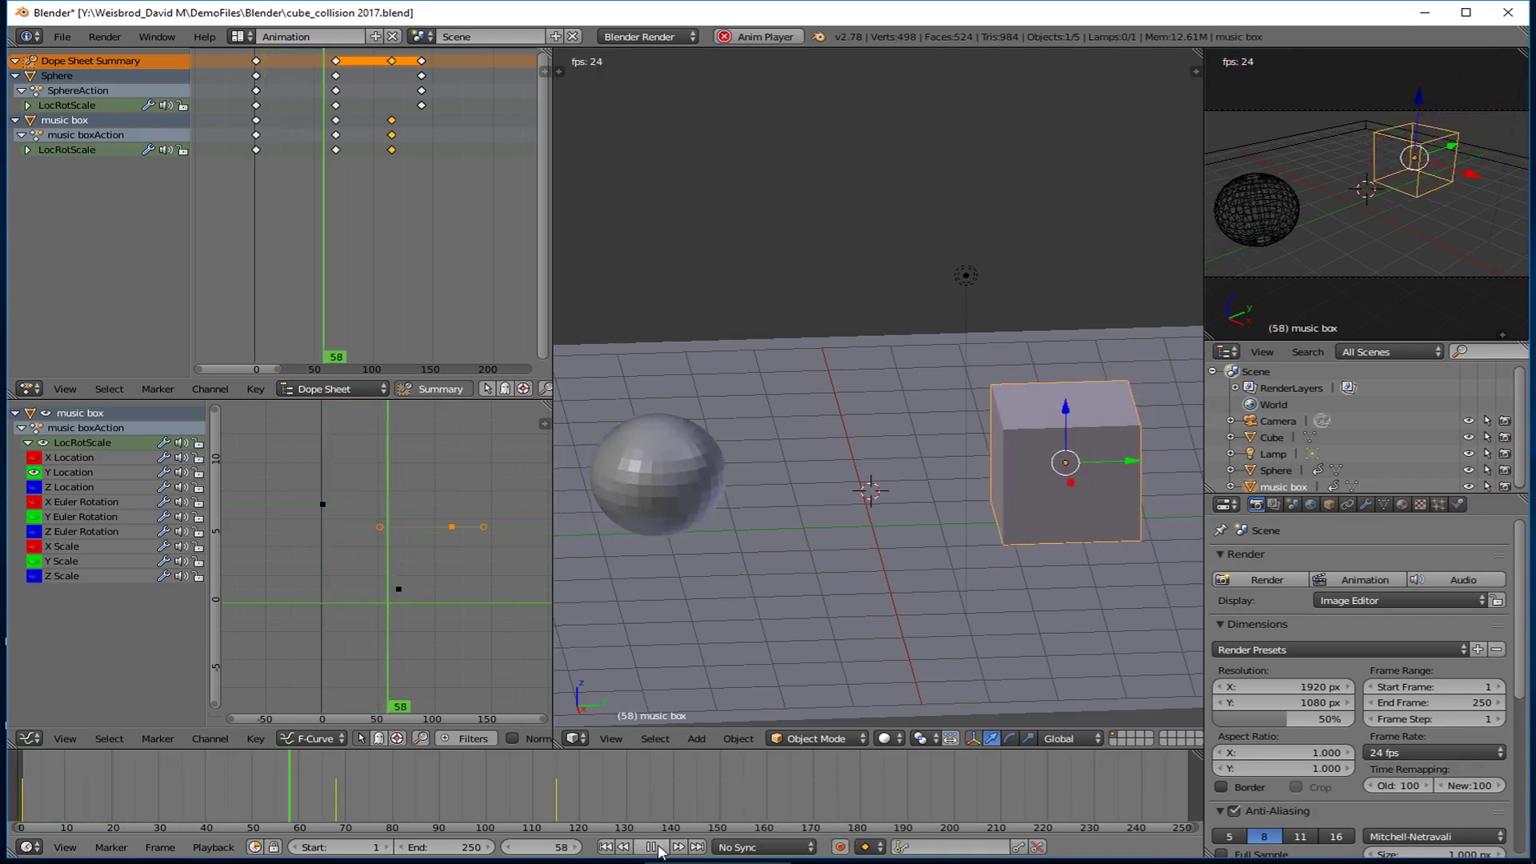
pyautogui.click(658, 848)
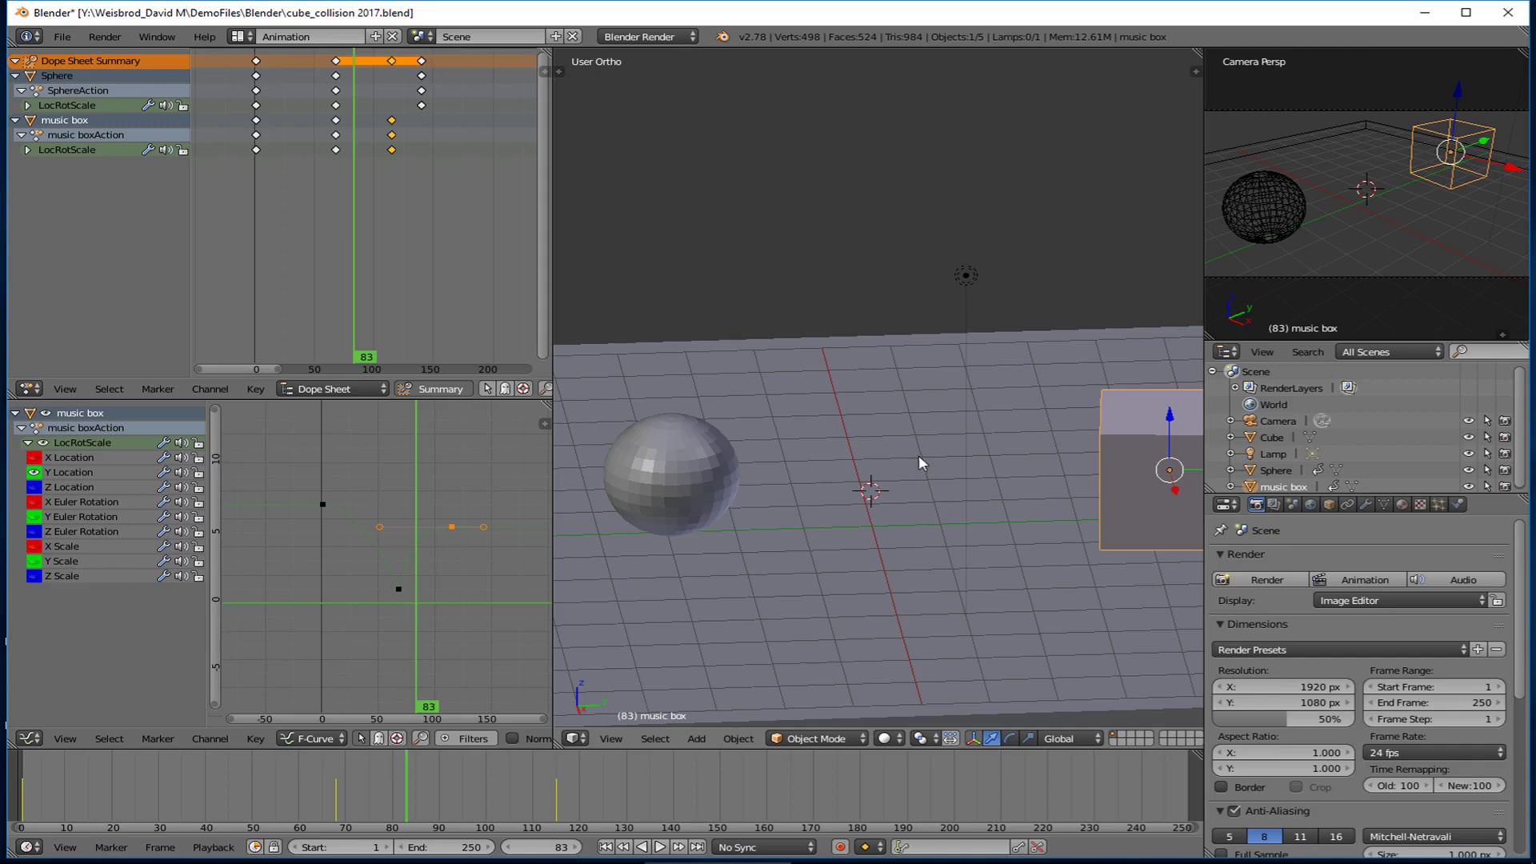
# Replay the animation from frame 1 through the rebound, stopping around frame 106.
pyautogui.click(285, 778)
pyautogui.hotkey('alt', 'a')
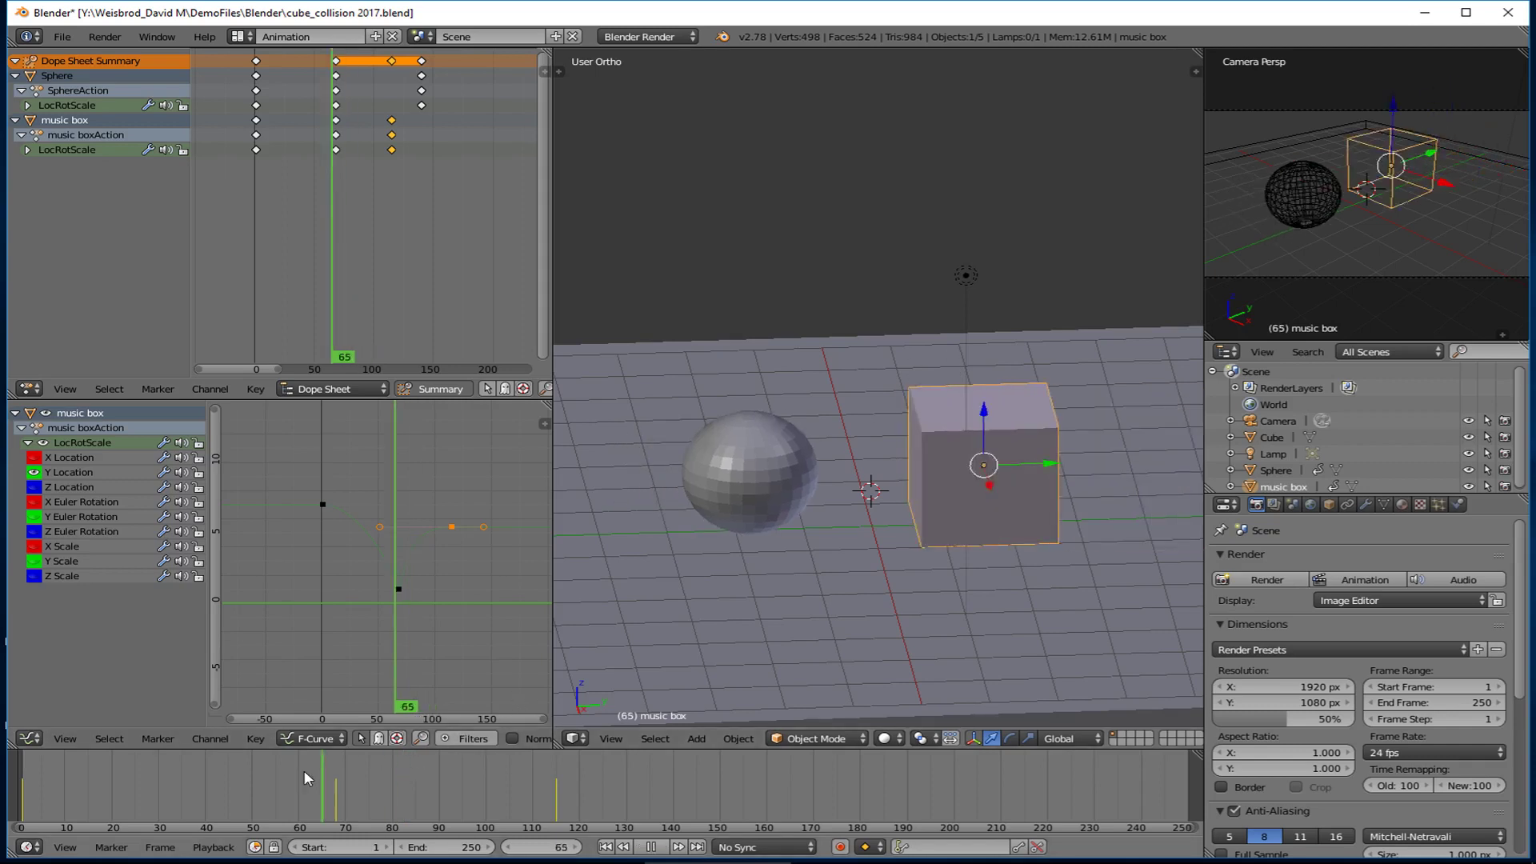
pyautogui.moveTo(285, 770); pyautogui.dragTo(24, 788)
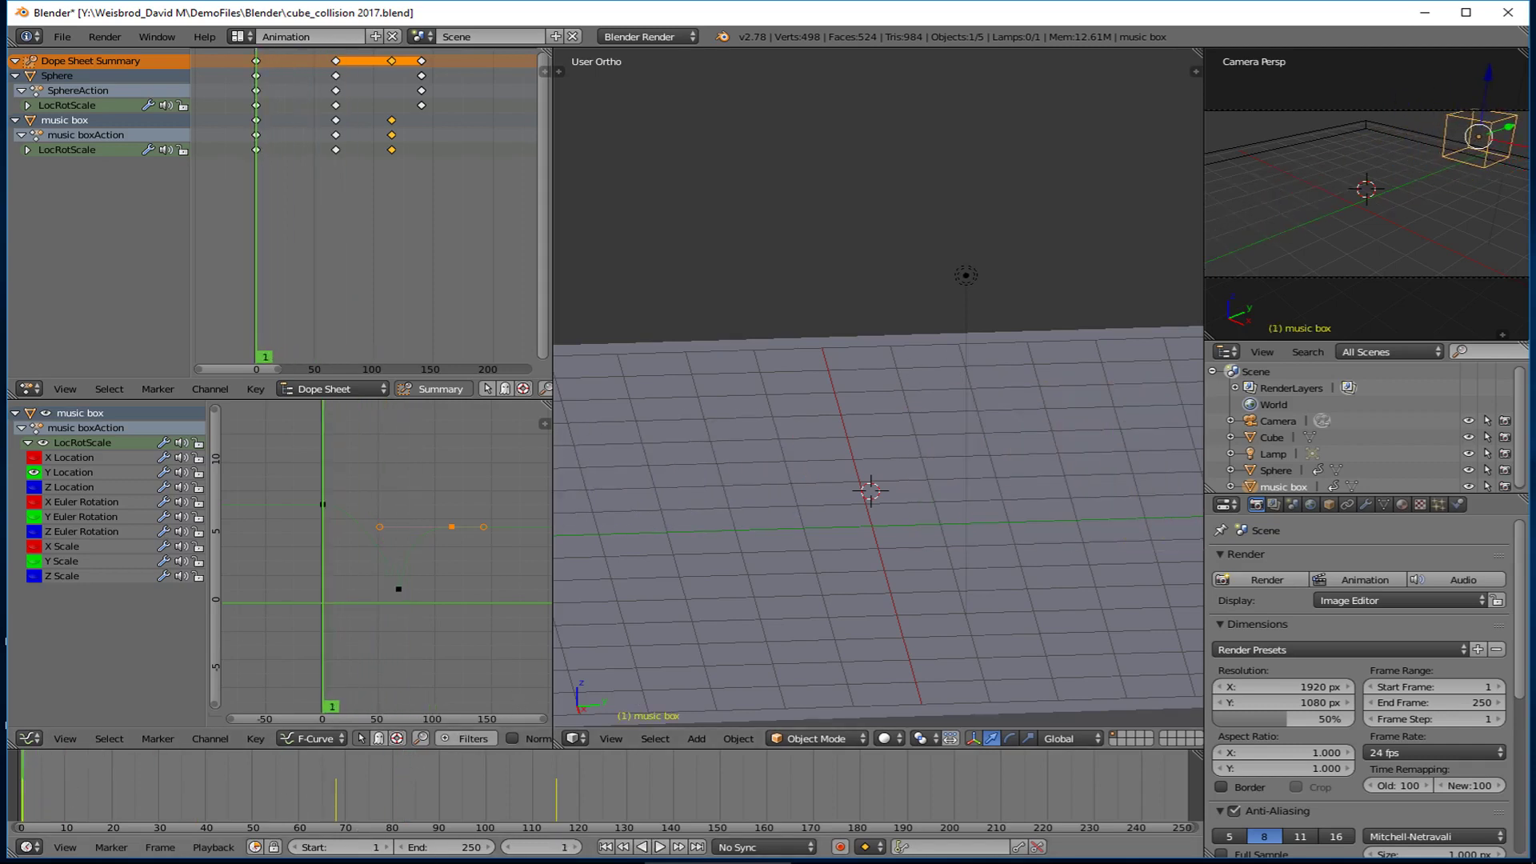
pyautogui.click(660, 847)
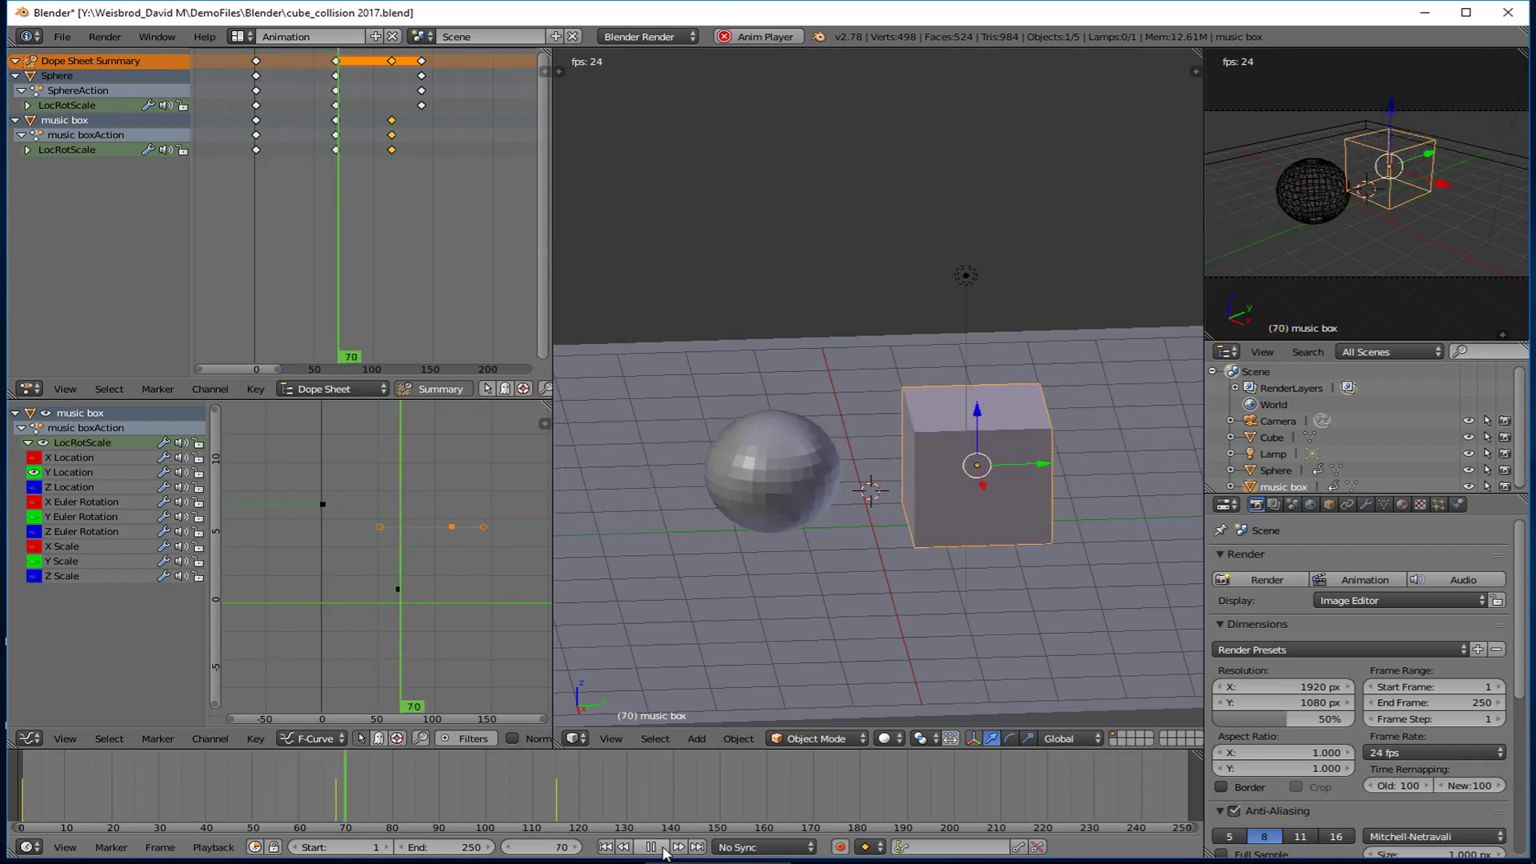
pyautogui.click(661, 848)
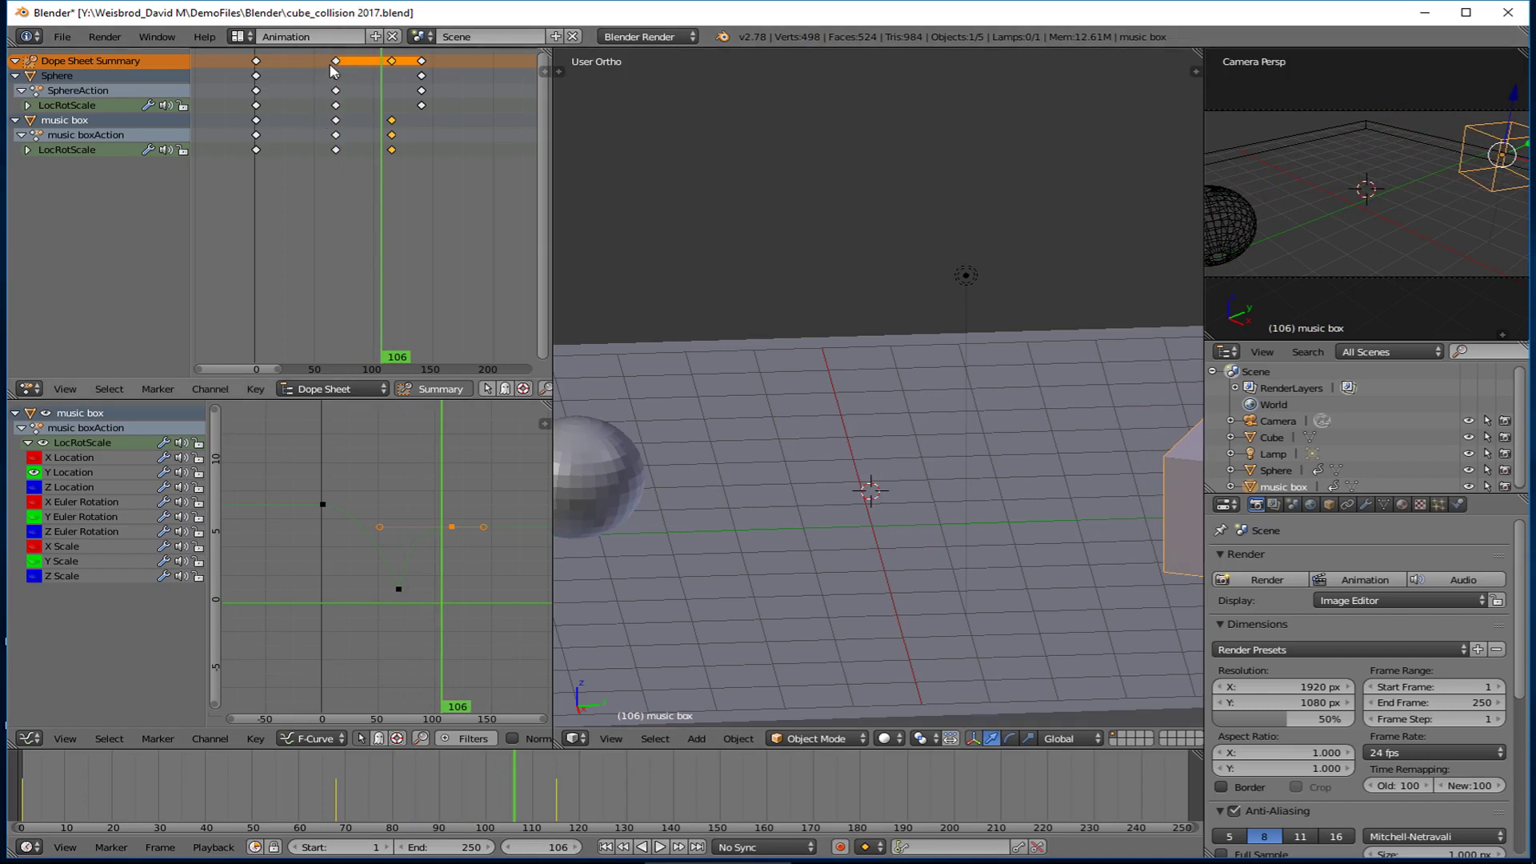
# Select the frame-0 keyframes and begin a move, then cancel so they stay at frame 0.
pyautogui.click(257, 62)
pyautogui.press('g')
pyautogui.moveTo(280, 54)
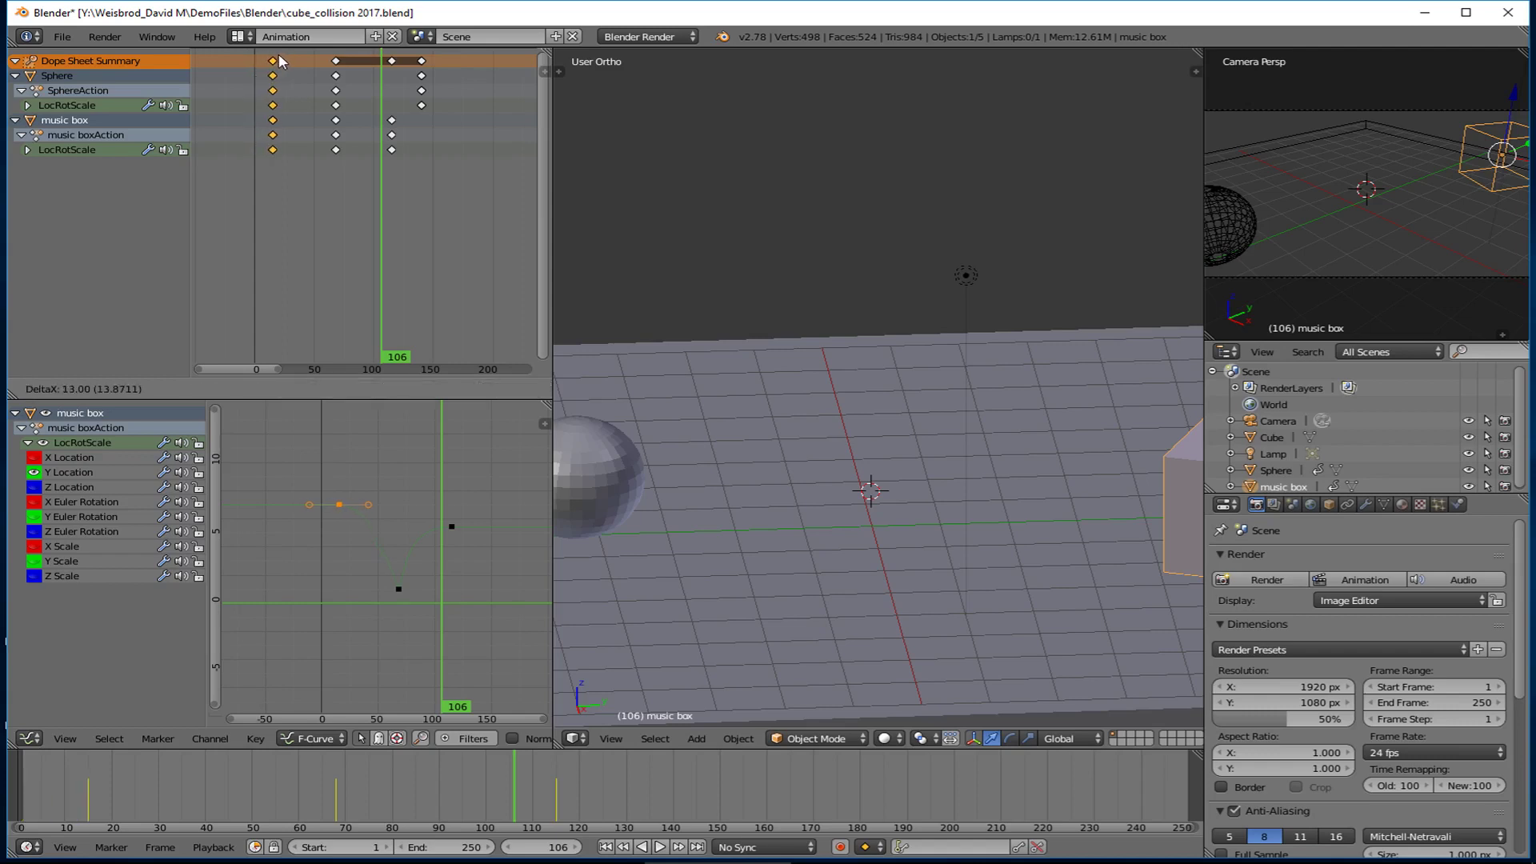
pyautogui.press('Escape')
# Shift the collision keyframes and all later keys about 20 frames earlier, then rewind to the start.
pyautogui.click(337, 61)
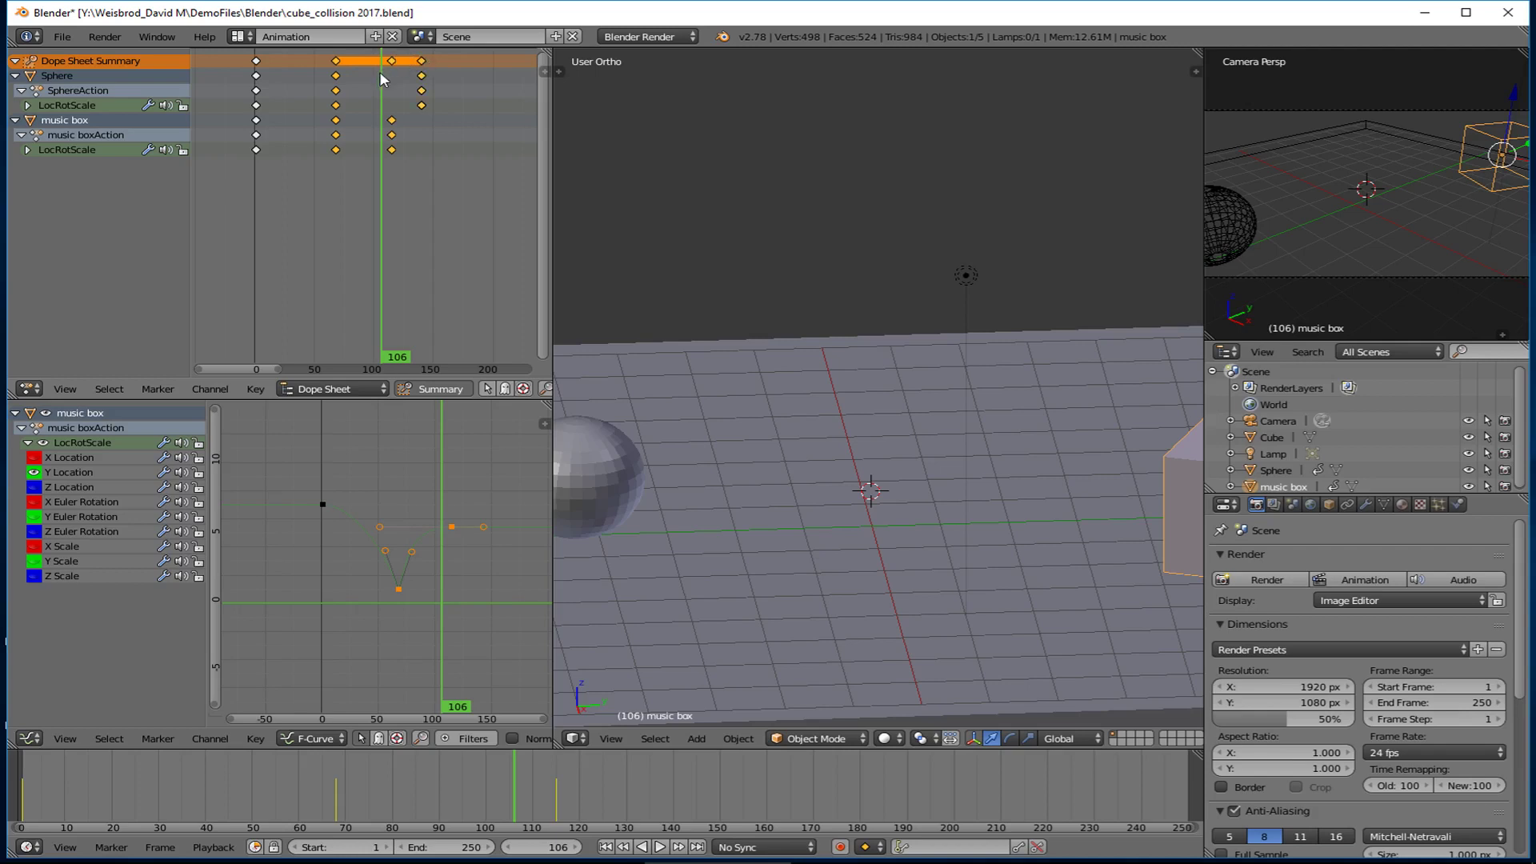
pyautogui.press('g')
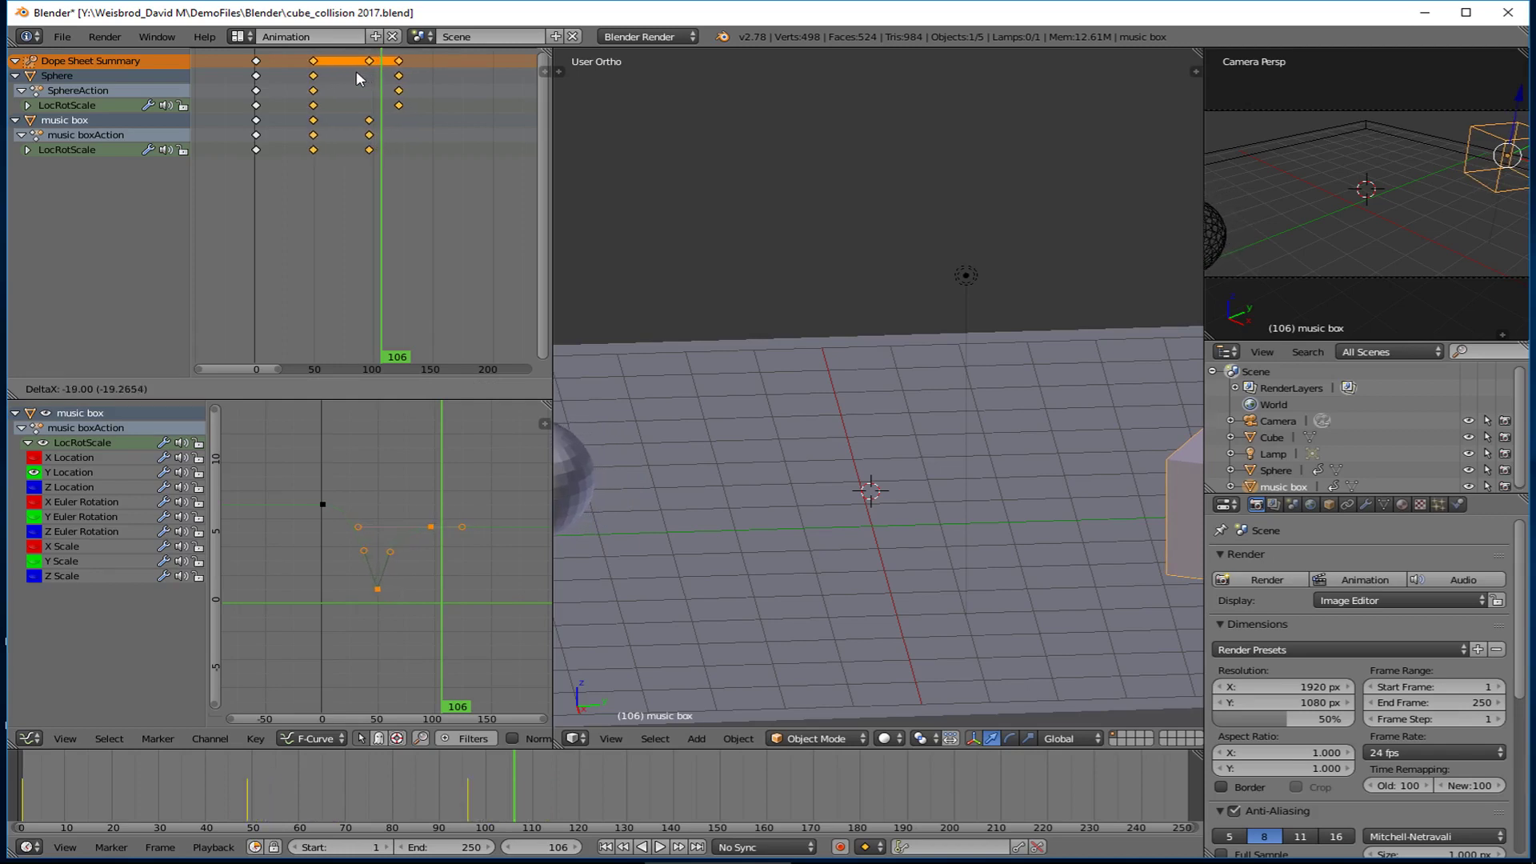
pyautogui.click(348, 72)
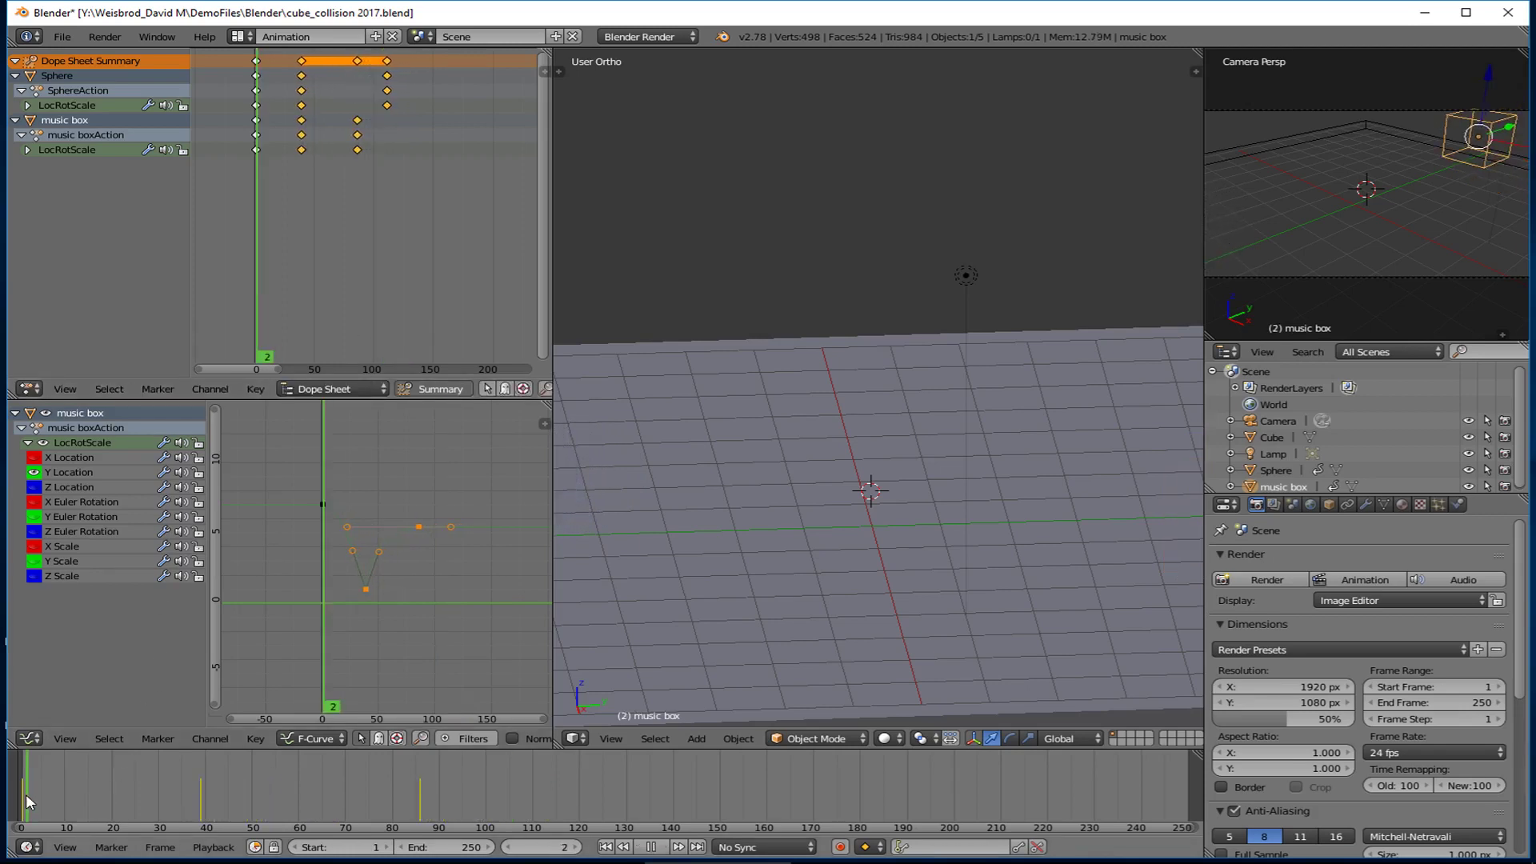
pyautogui.moveTo(26, 793); pyautogui.dragTo(21, 794)
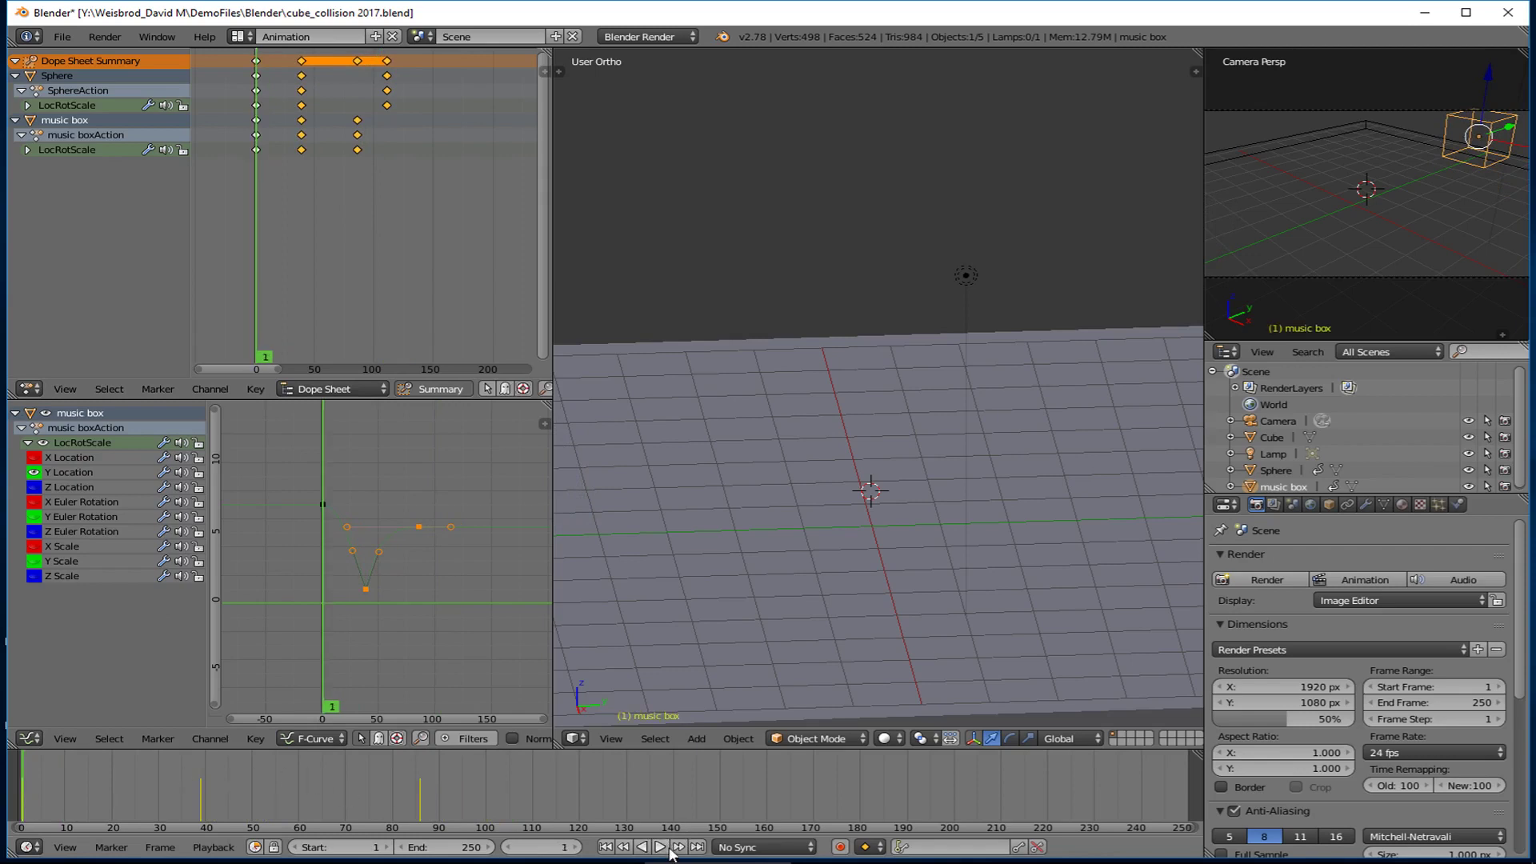
# Check playback, then move the sphere's final rebound keyframes 14 frames later and rewind to frame 1.
pyautogui.click(660, 847)
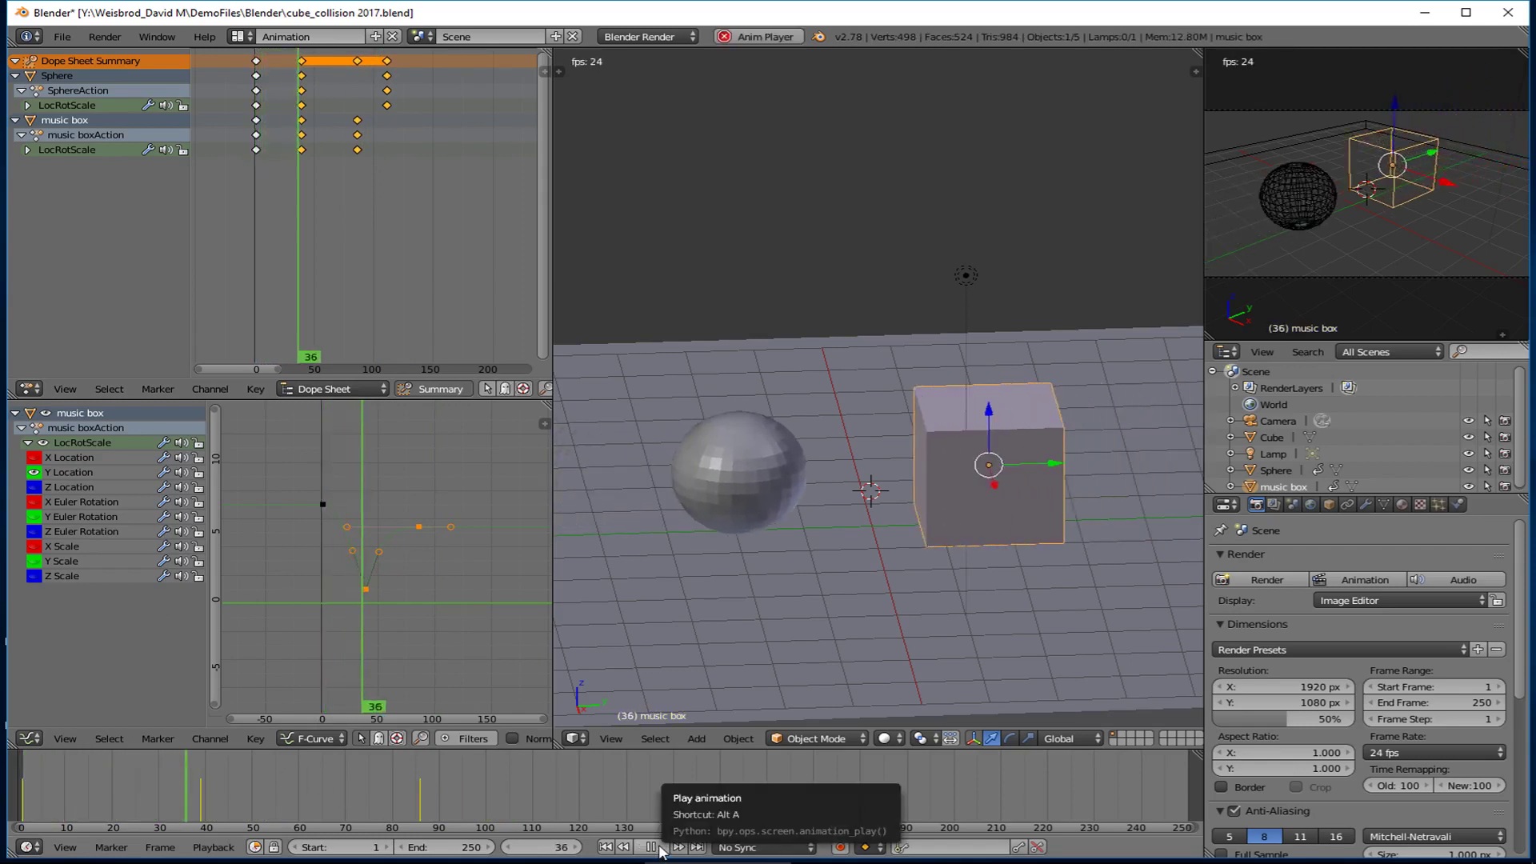
pyautogui.click(658, 847)
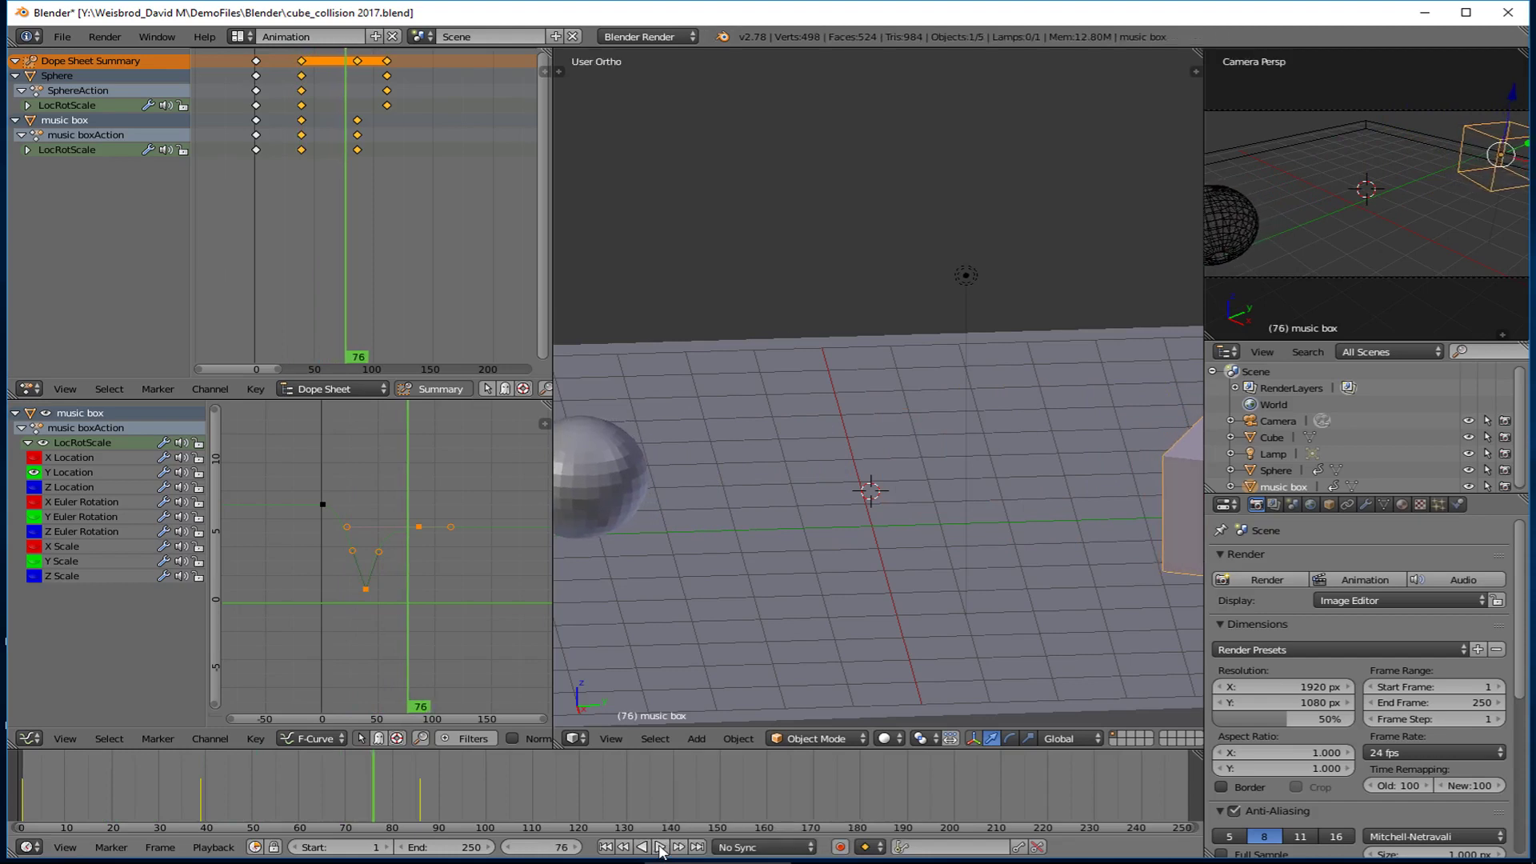
pyautogui.keyDown('shift'); pyautogui.click(388, 61); pyautogui.keyUp('shift')
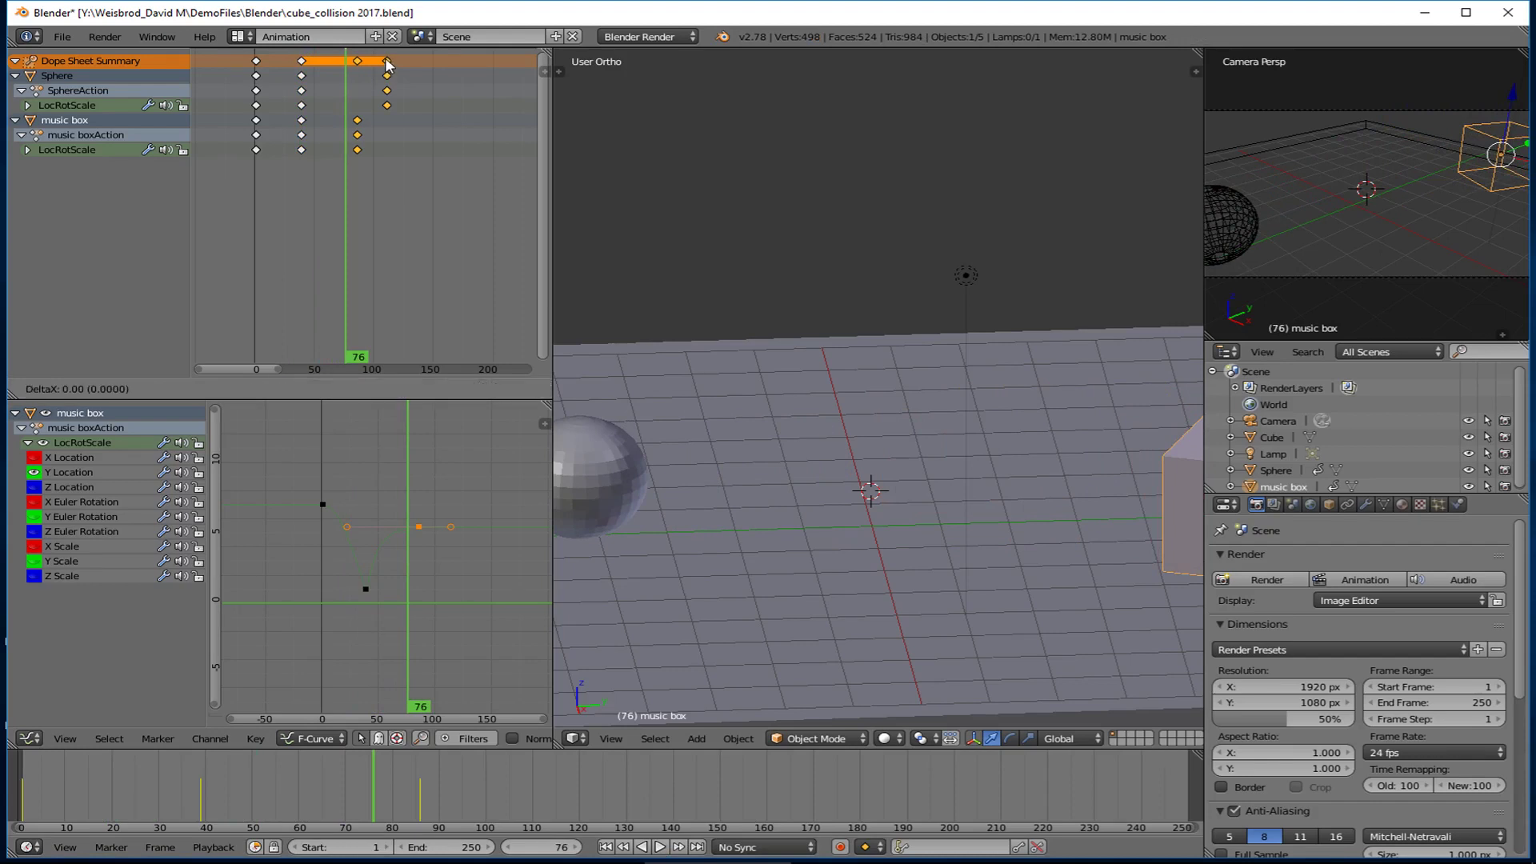
pyautogui.press('g')
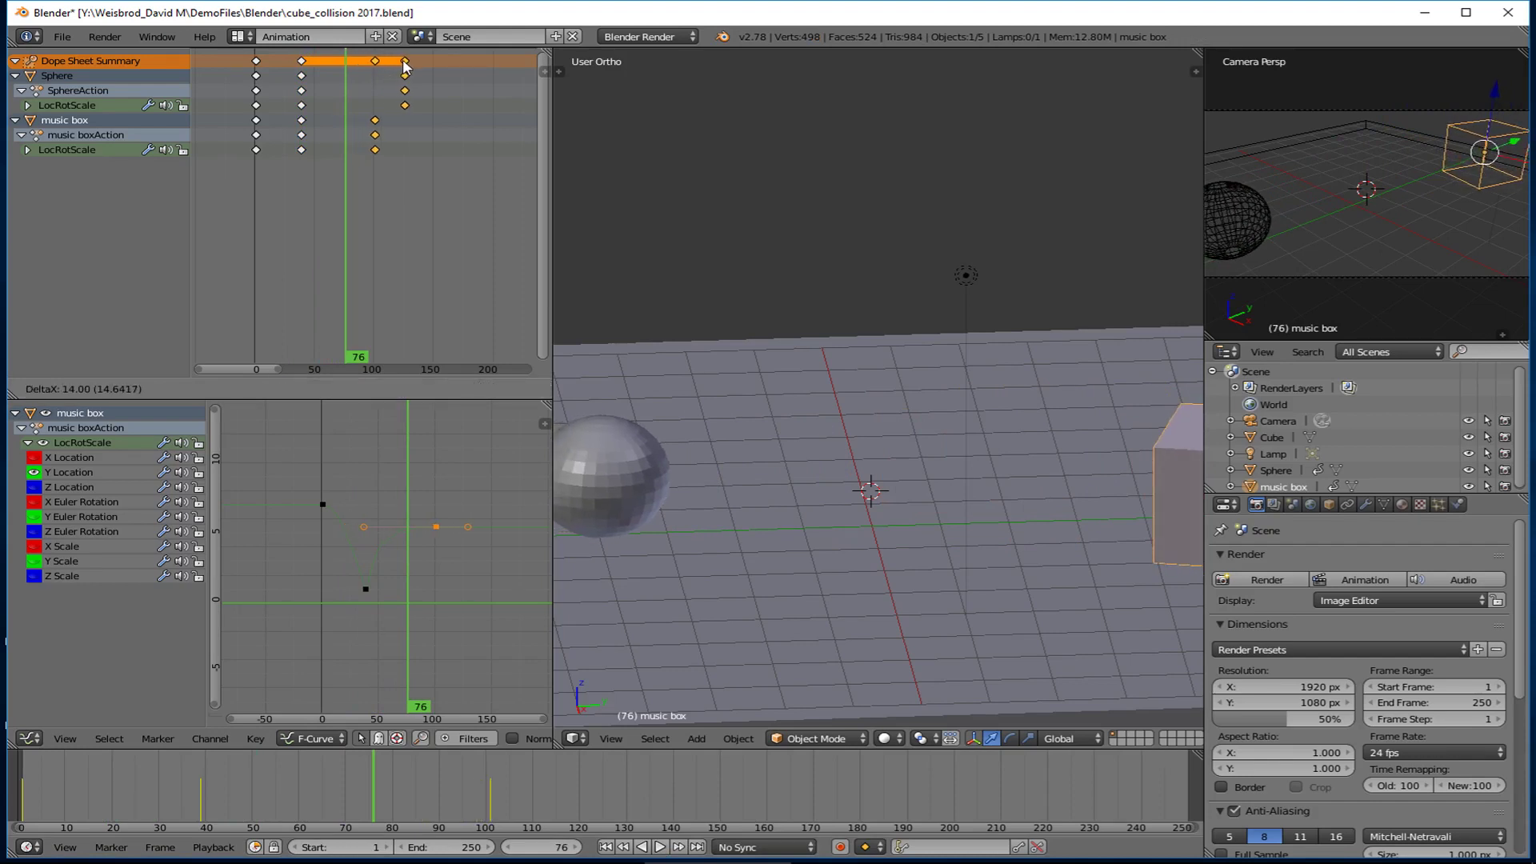
pyautogui.click(405, 68)
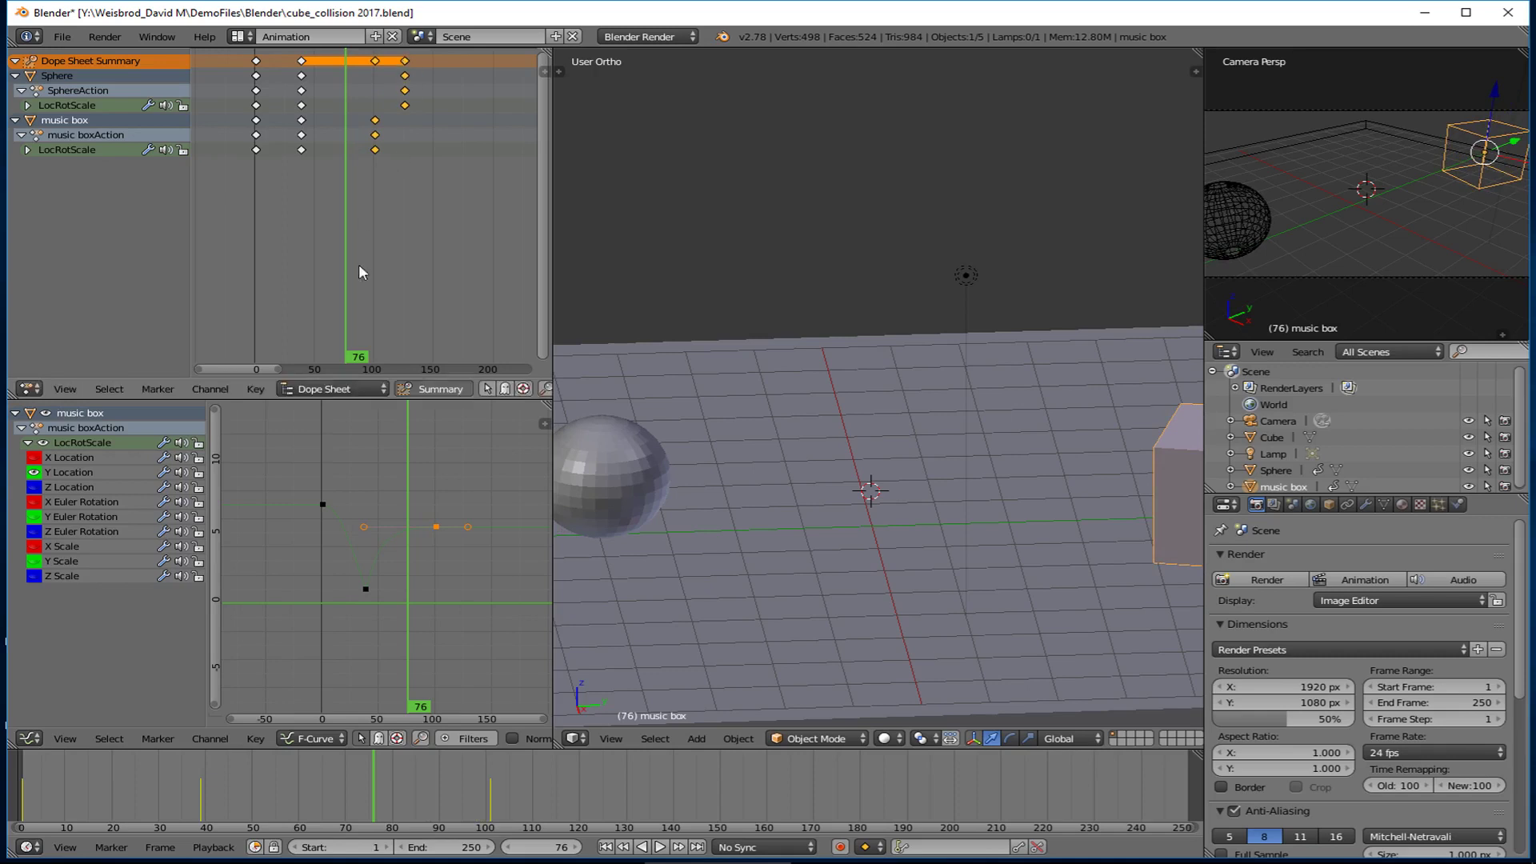
pyautogui.moveTo(240, 816); pyautogui.dragTo(24, 789)
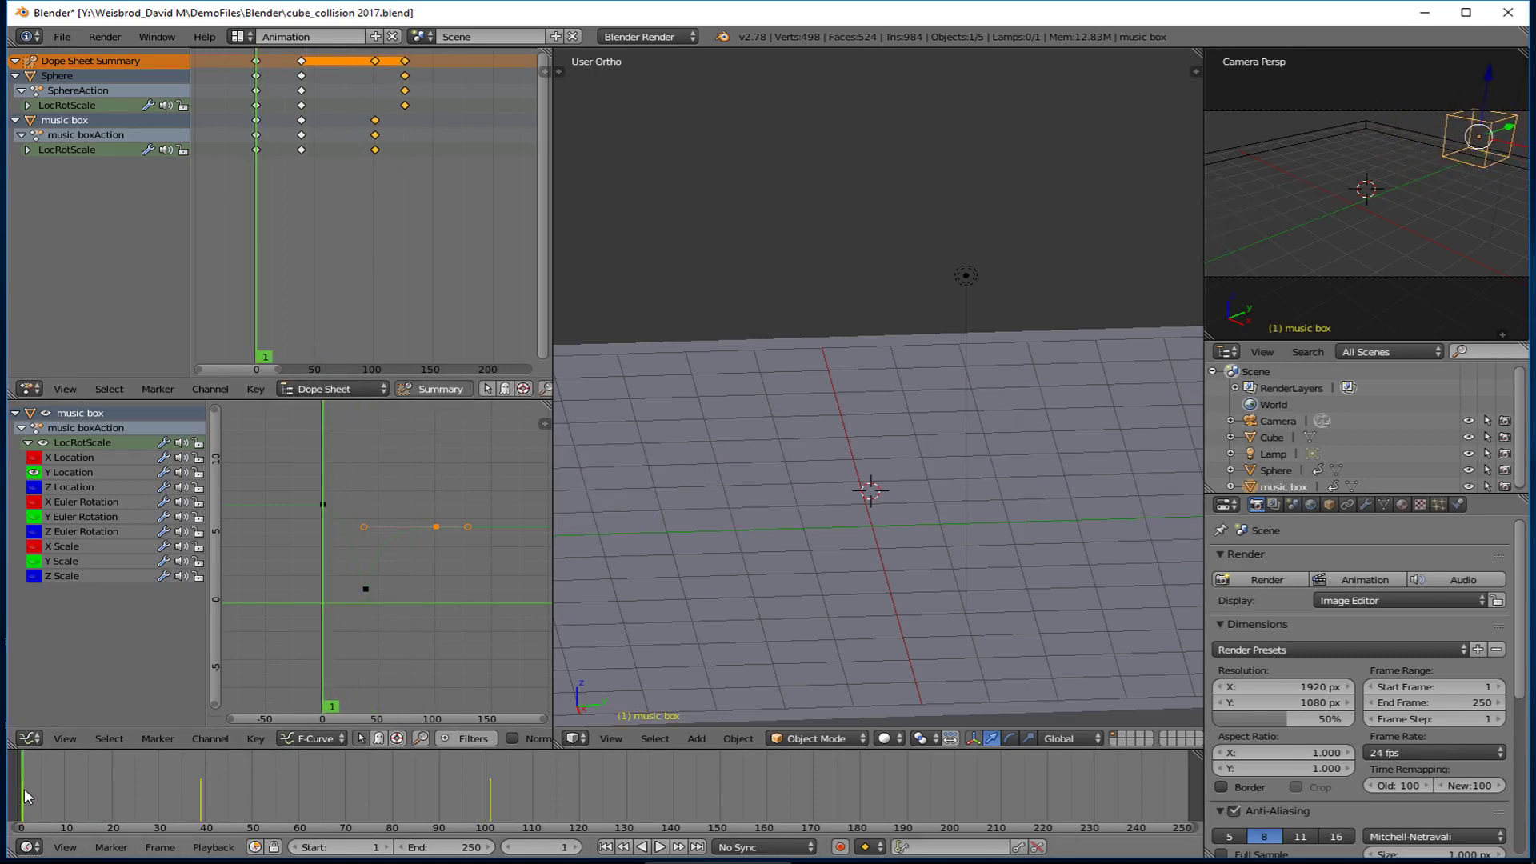
pyautogui.click(660, 846)
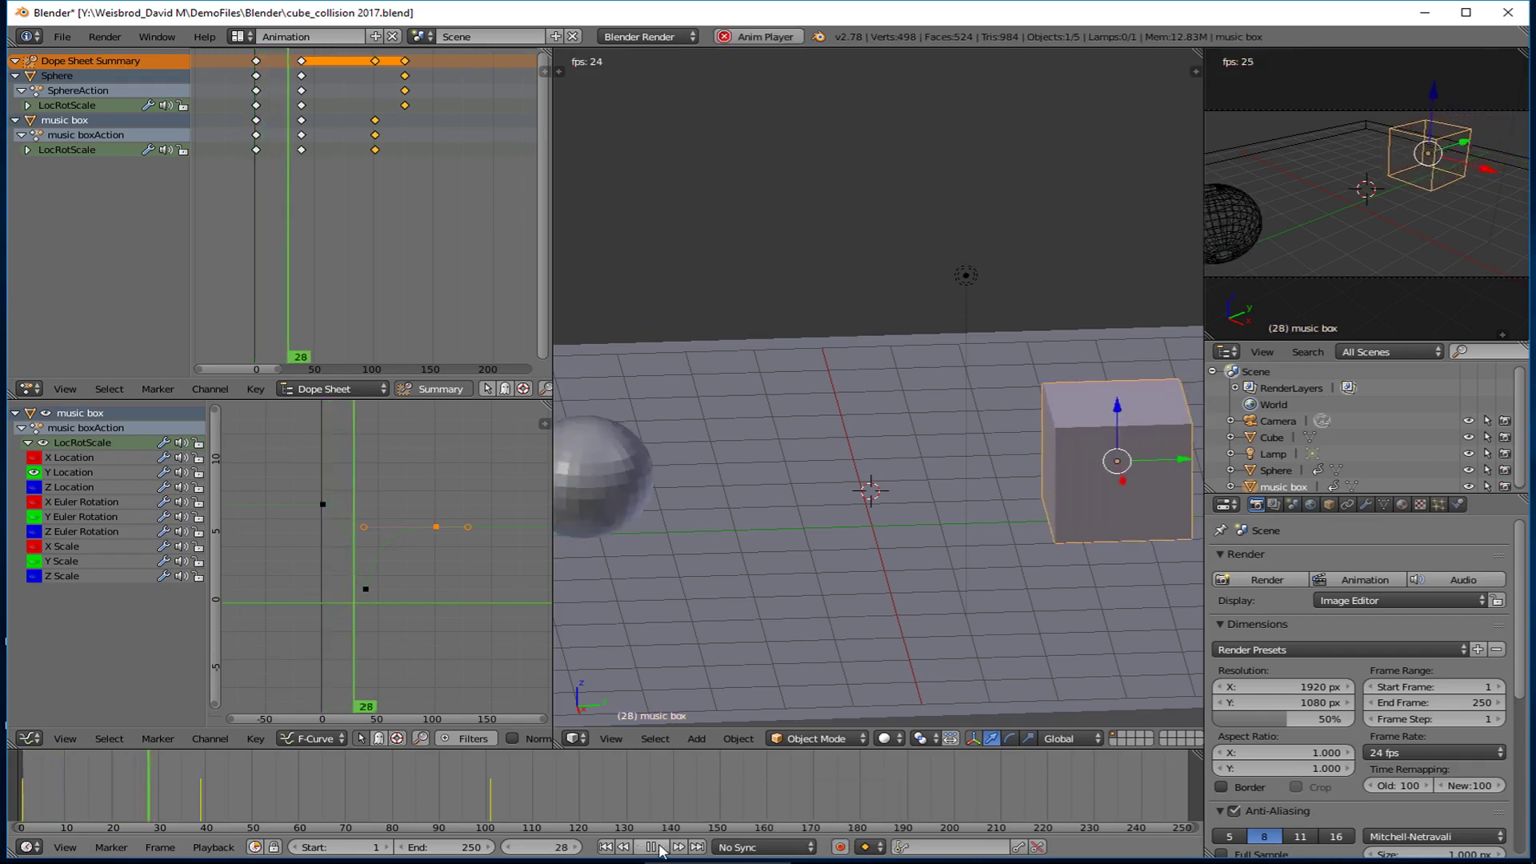
pyautogui.click(661, 848)
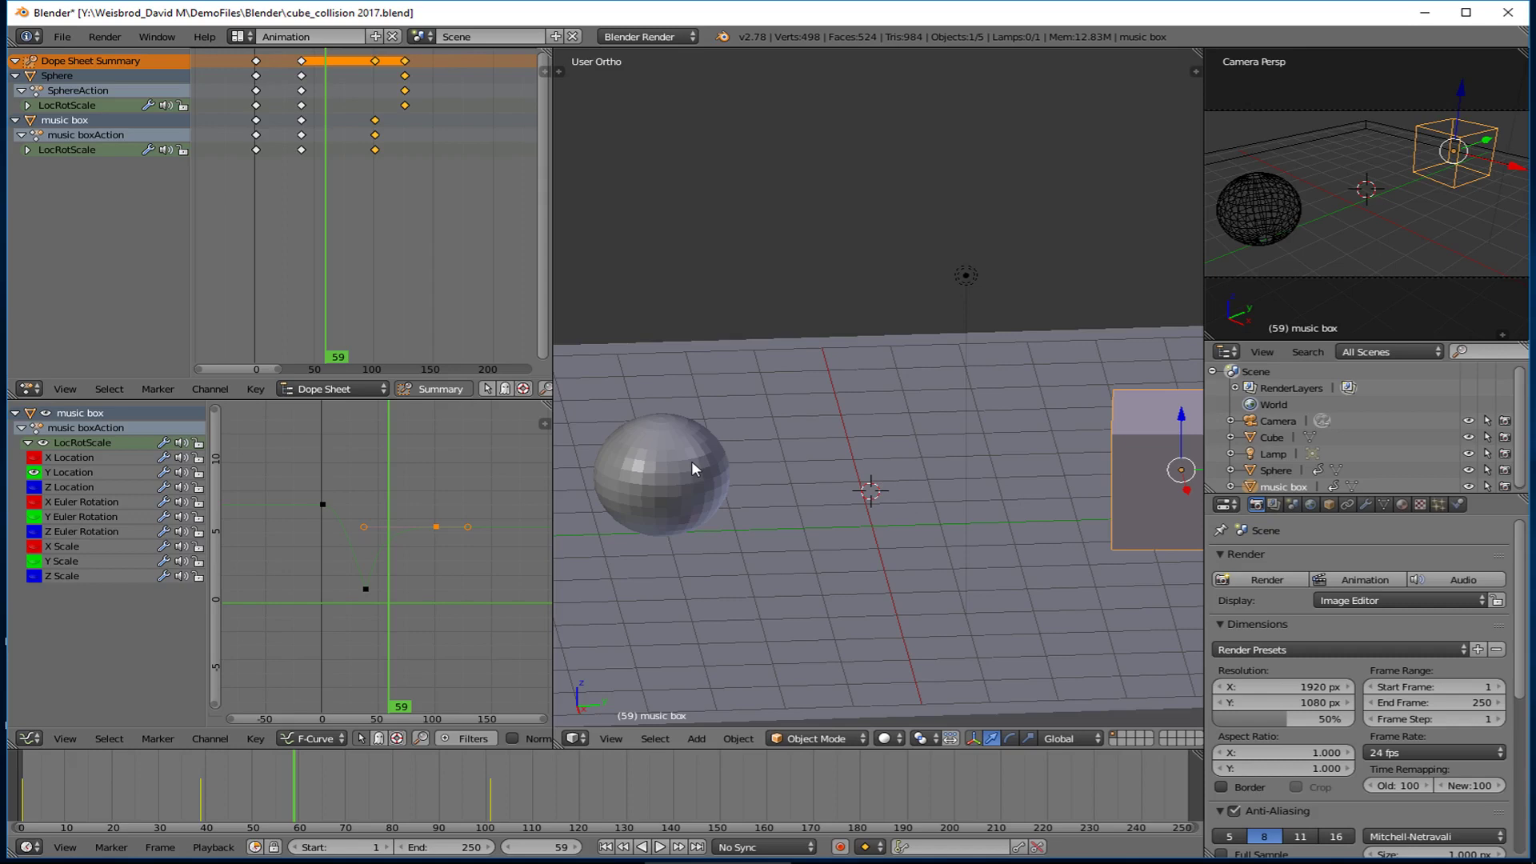
pyautogui.hotkey('alt', 'a')
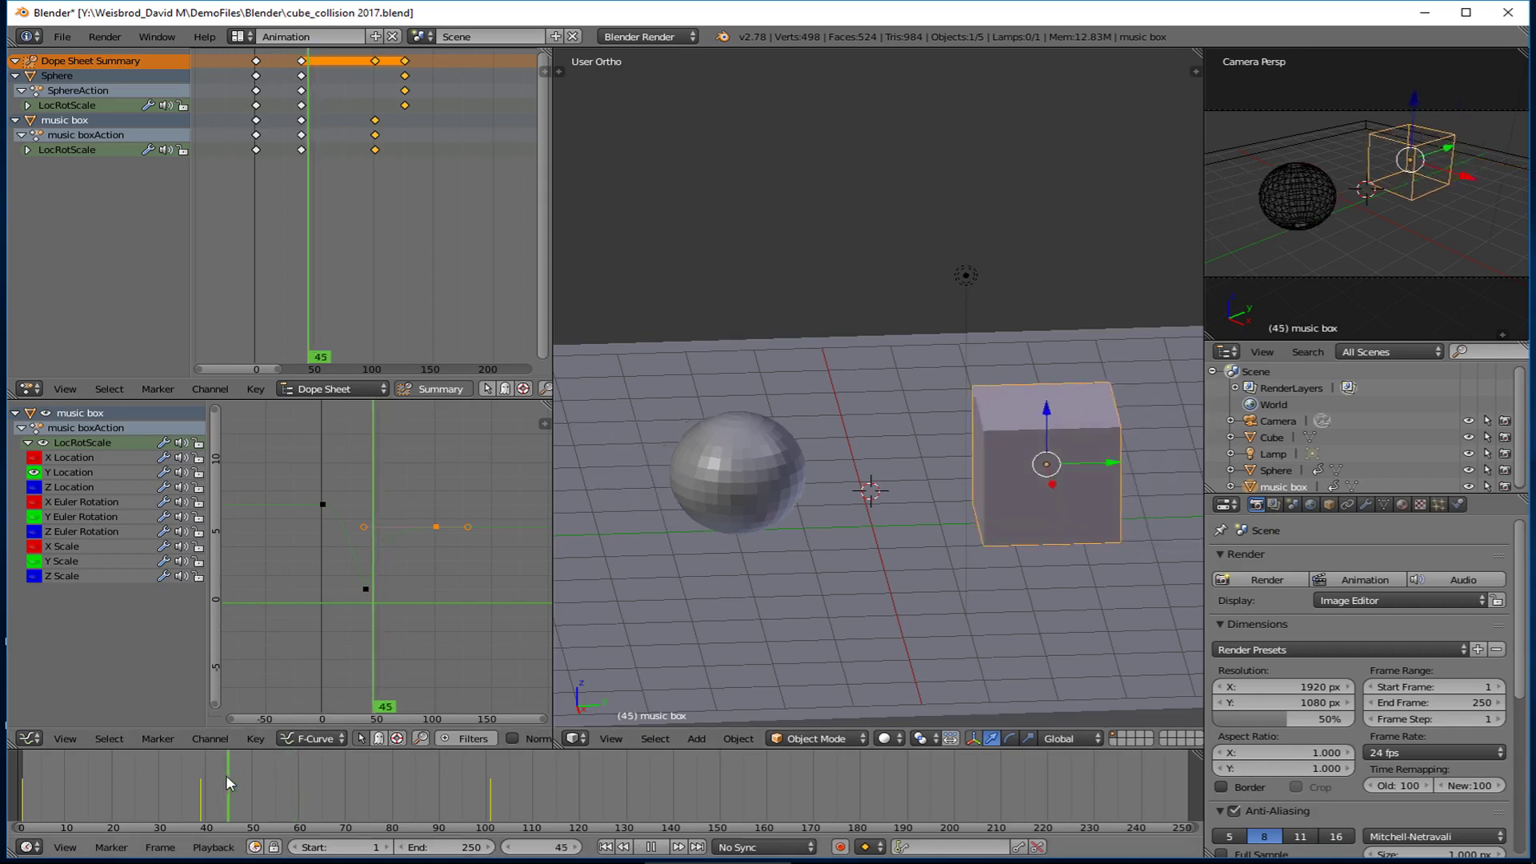
pyautogui.click(83, 785)
pyautogui.hotkey('alt', 'a')
pyautogui.moveTo(83, 786); pyautogui.dragTo(33, 784)
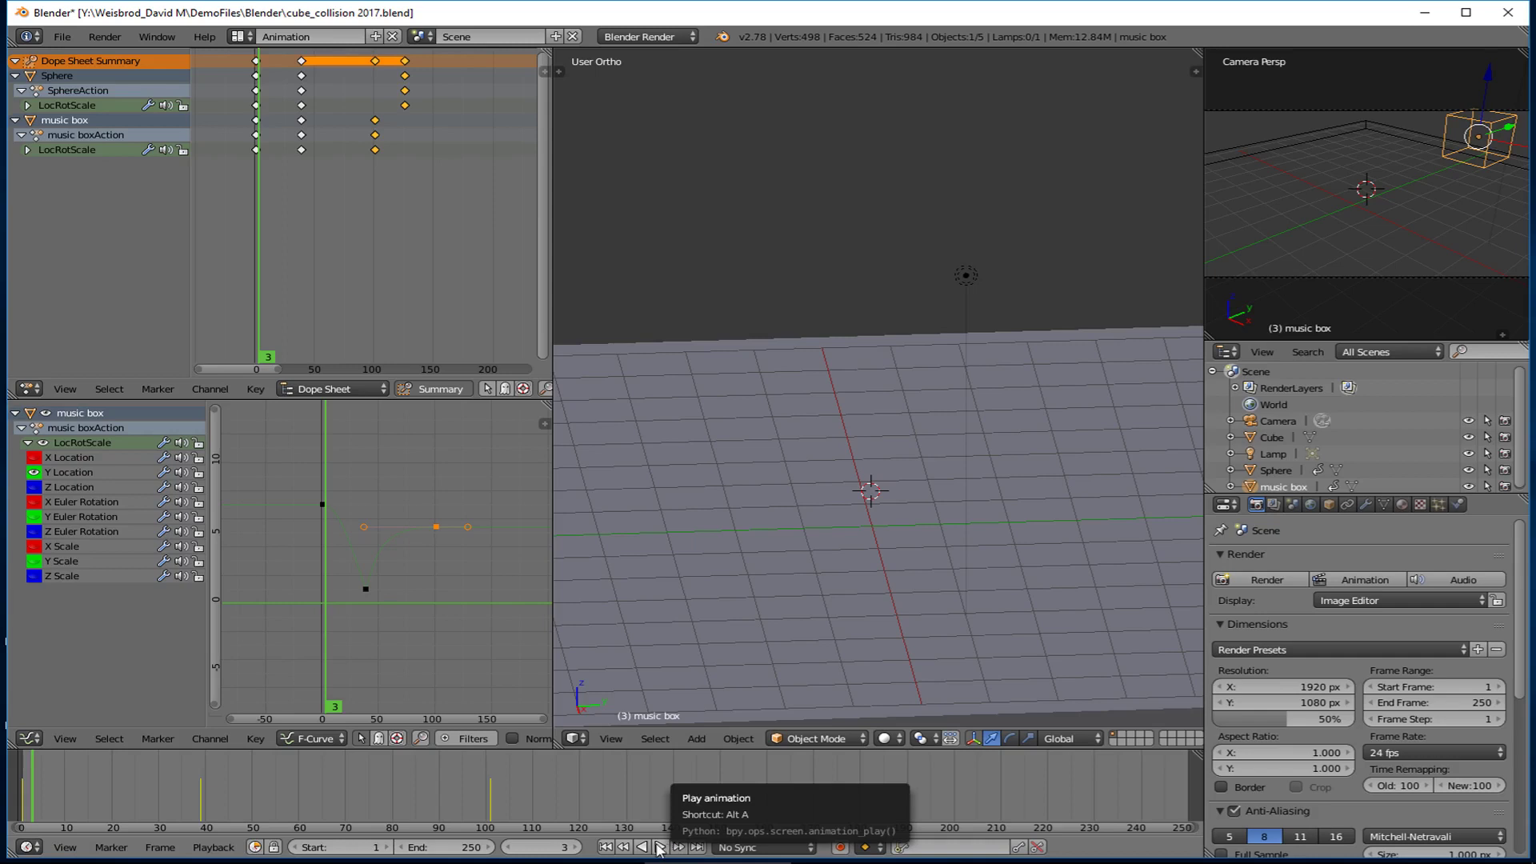
pyautogui.click(659, 848)
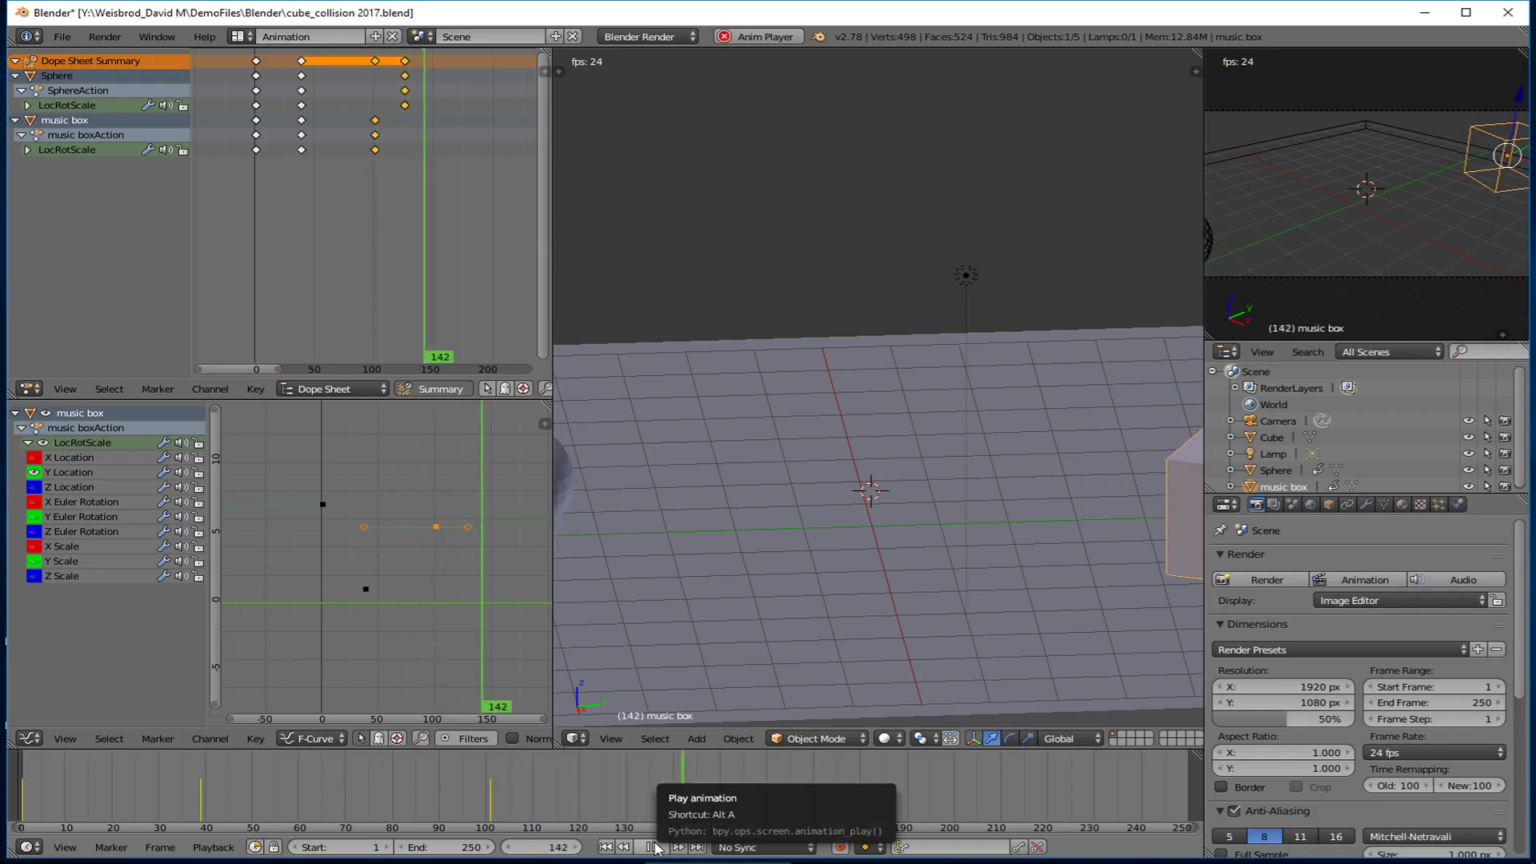
pyautogui.click(655, 847)
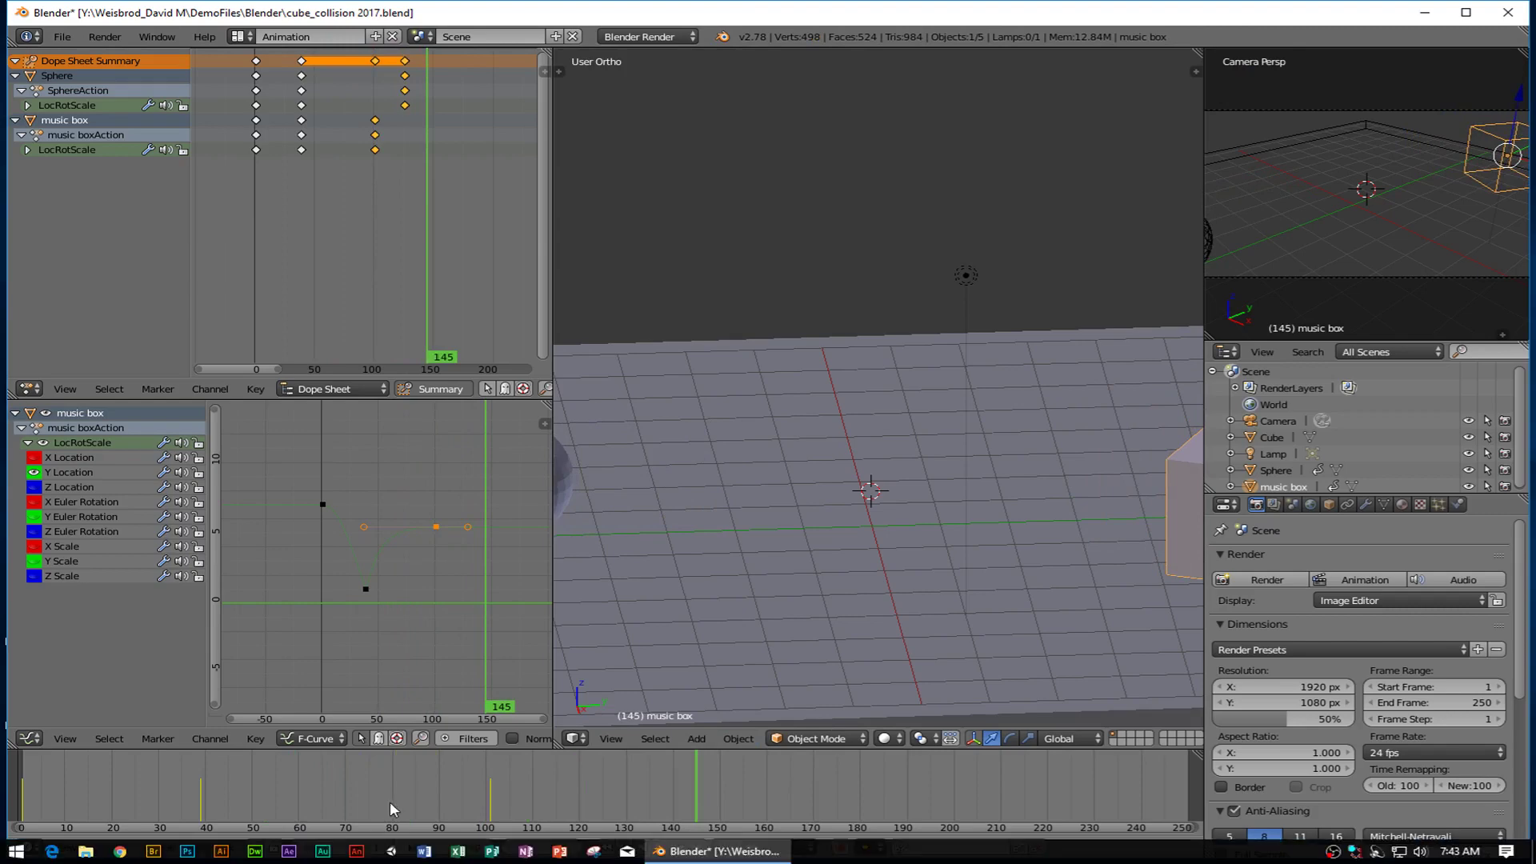
pyautogui.moveTo(401, 800); pyautogui.dragTo(21, 808)
pyautogui.hotkey('alt', 'a')
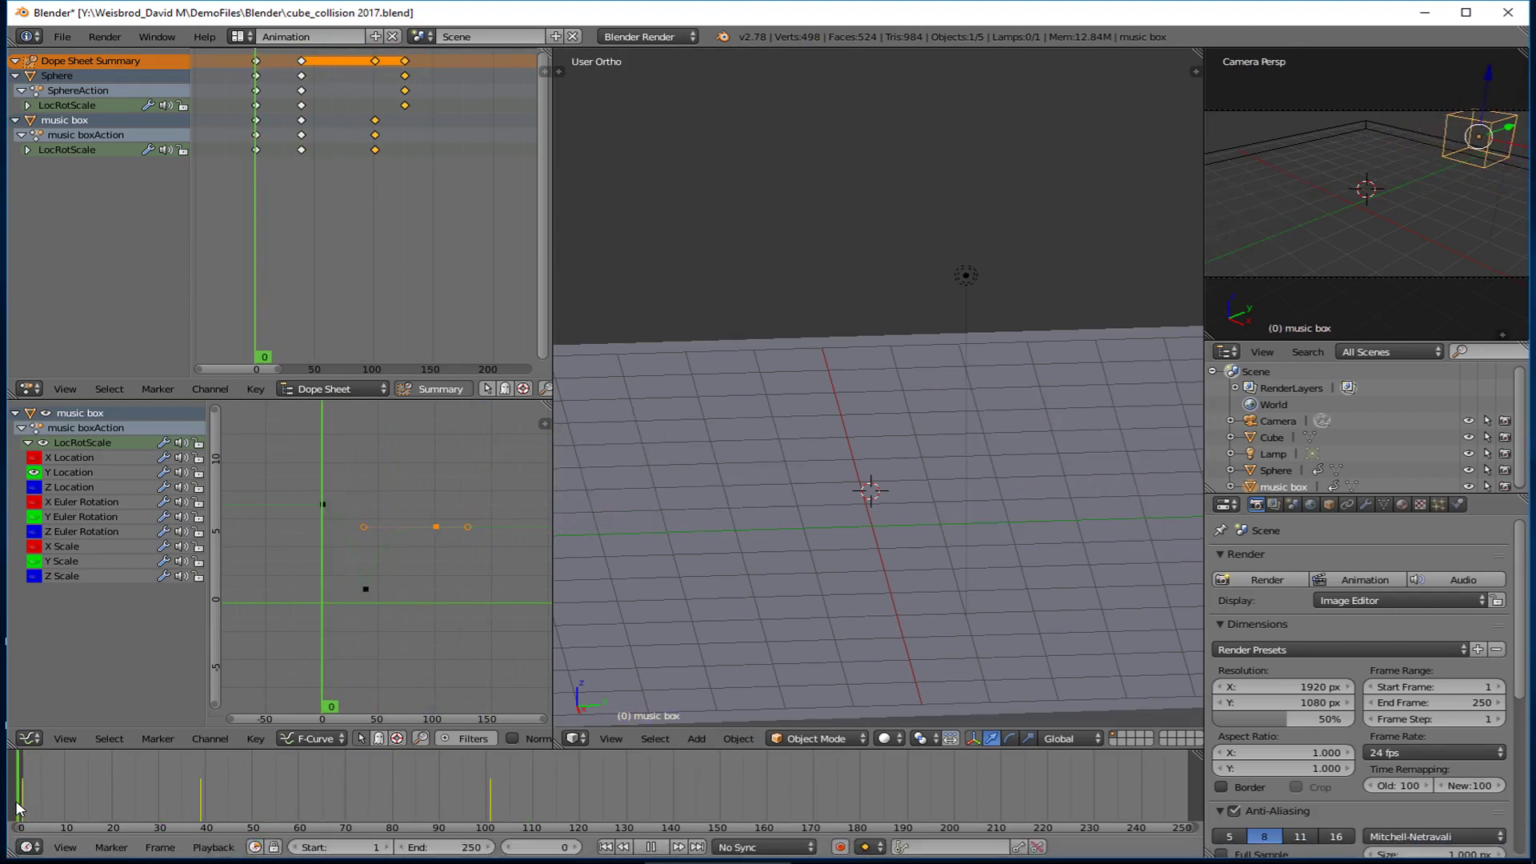
pyautogui.press('Escape')
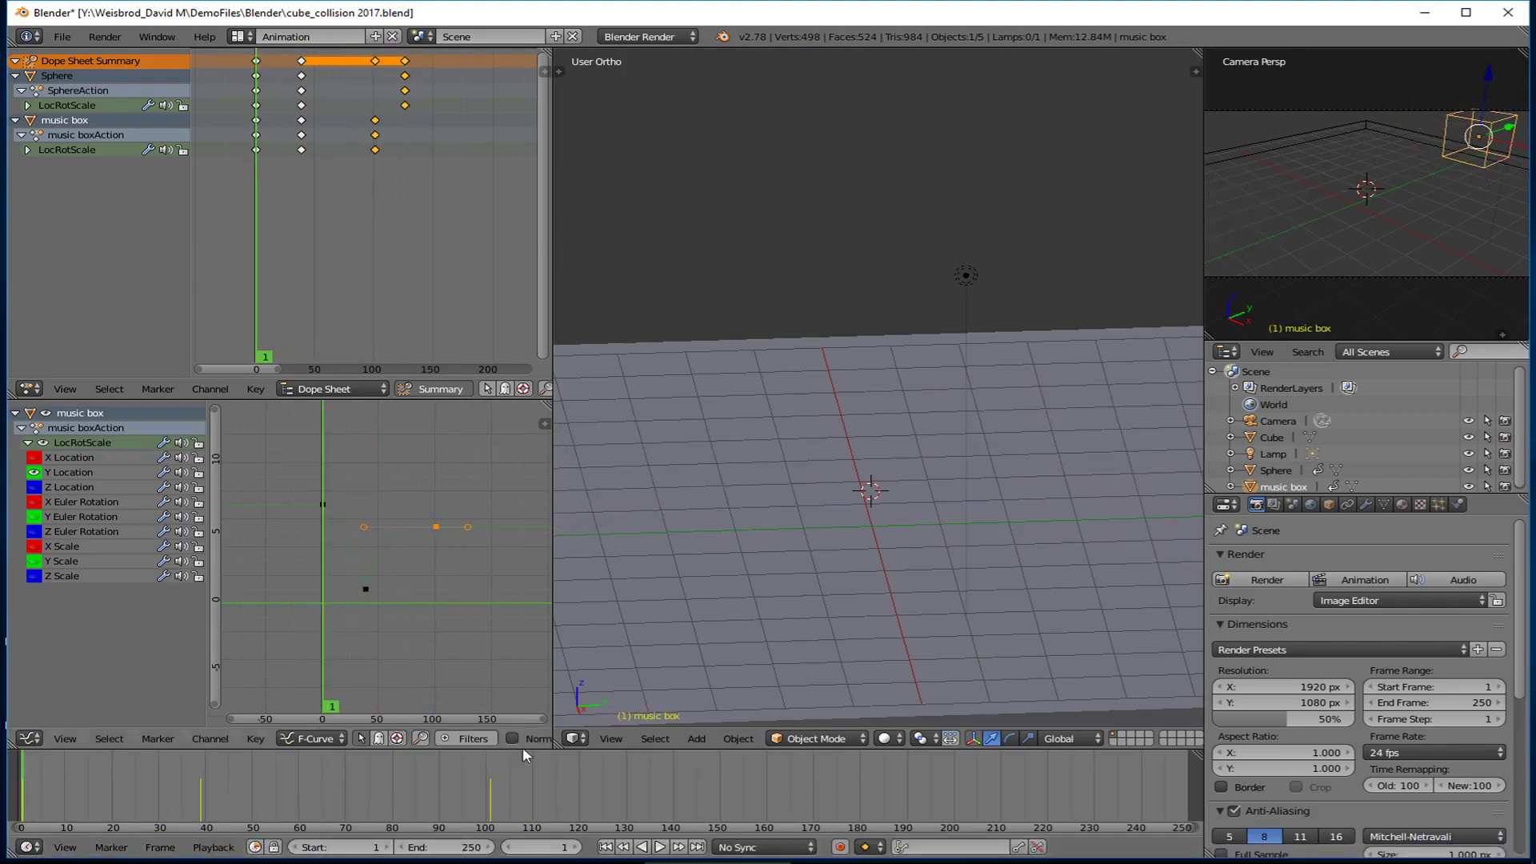
pyautogui.click(659, 848)
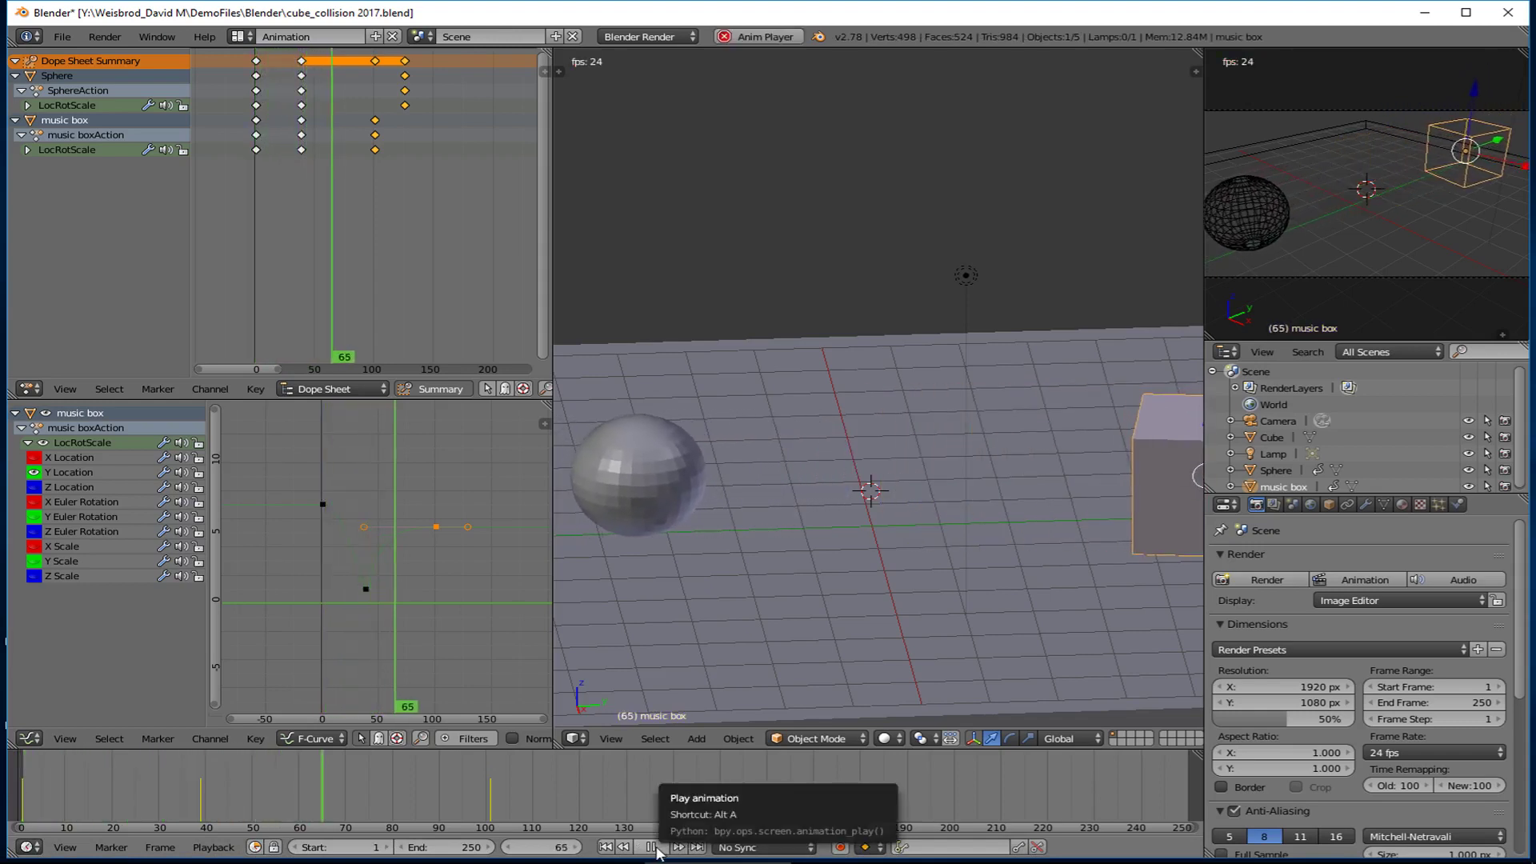
pyautogui.click(653, 847)
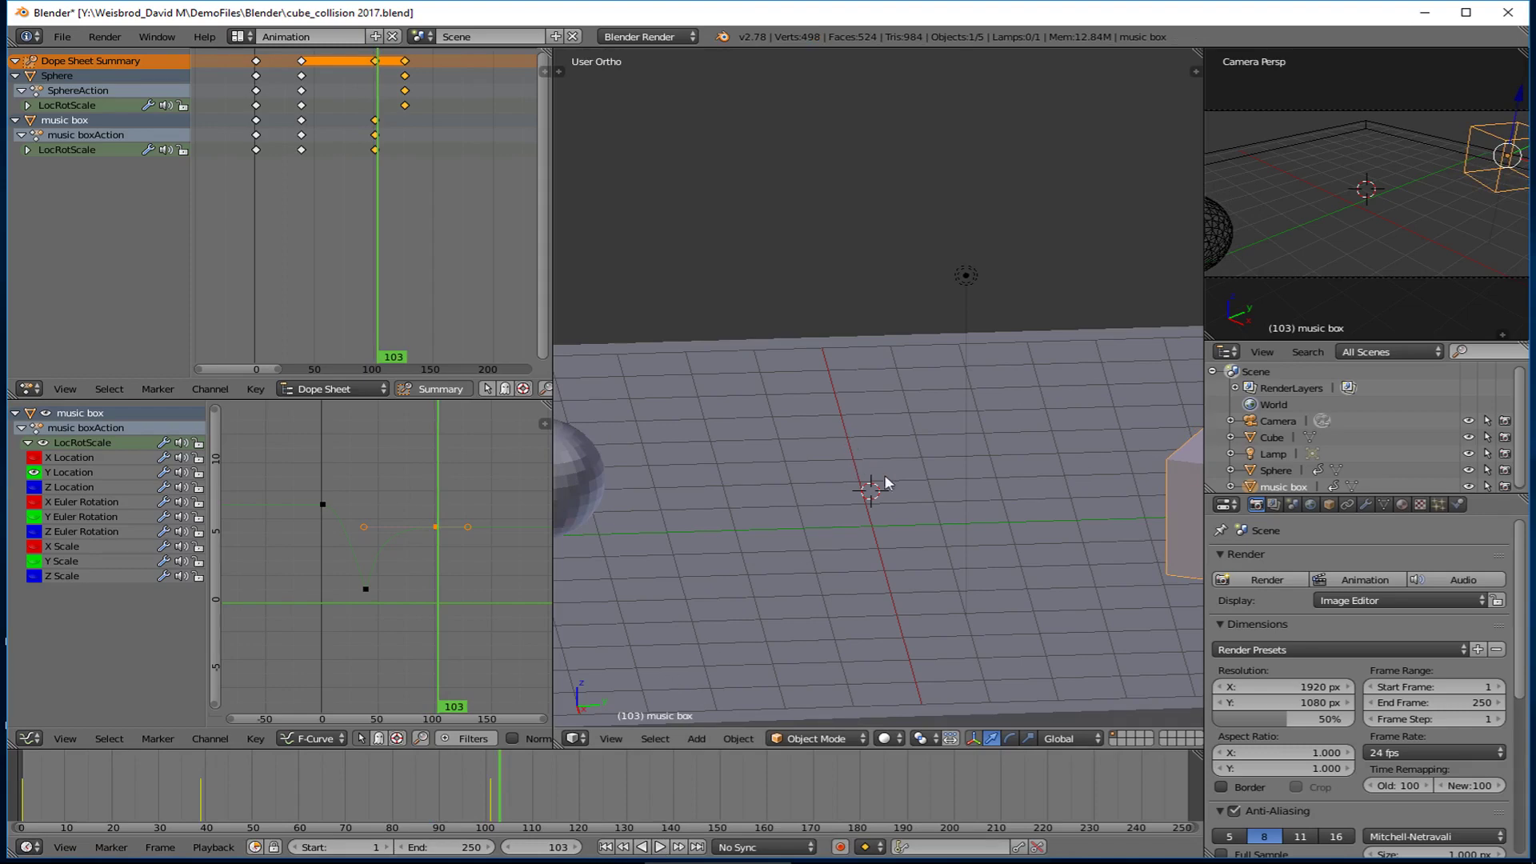
# Orbit and zoom out to frame the plane, sphere, cube and camera, then rewind to frame 1.
pyautogui.moveTo(893, 487); pyautogui.dragTo(864, 554, button='middle')
pyautogui.scroll(-5, 843, 550)
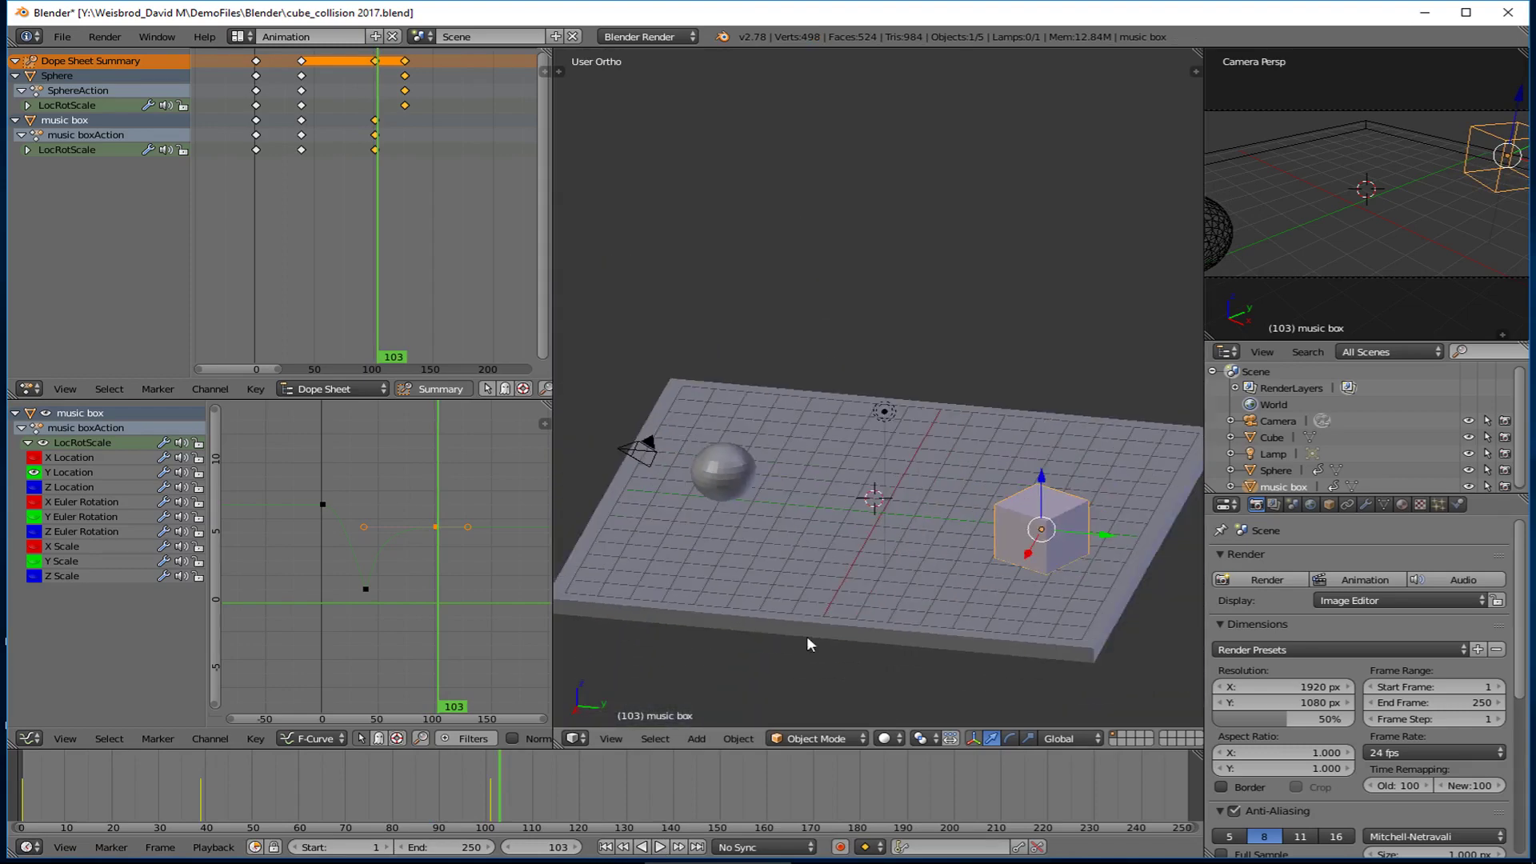
pyautogui.moveTo(485, 785); pyautogui.dragTo(24, 785)
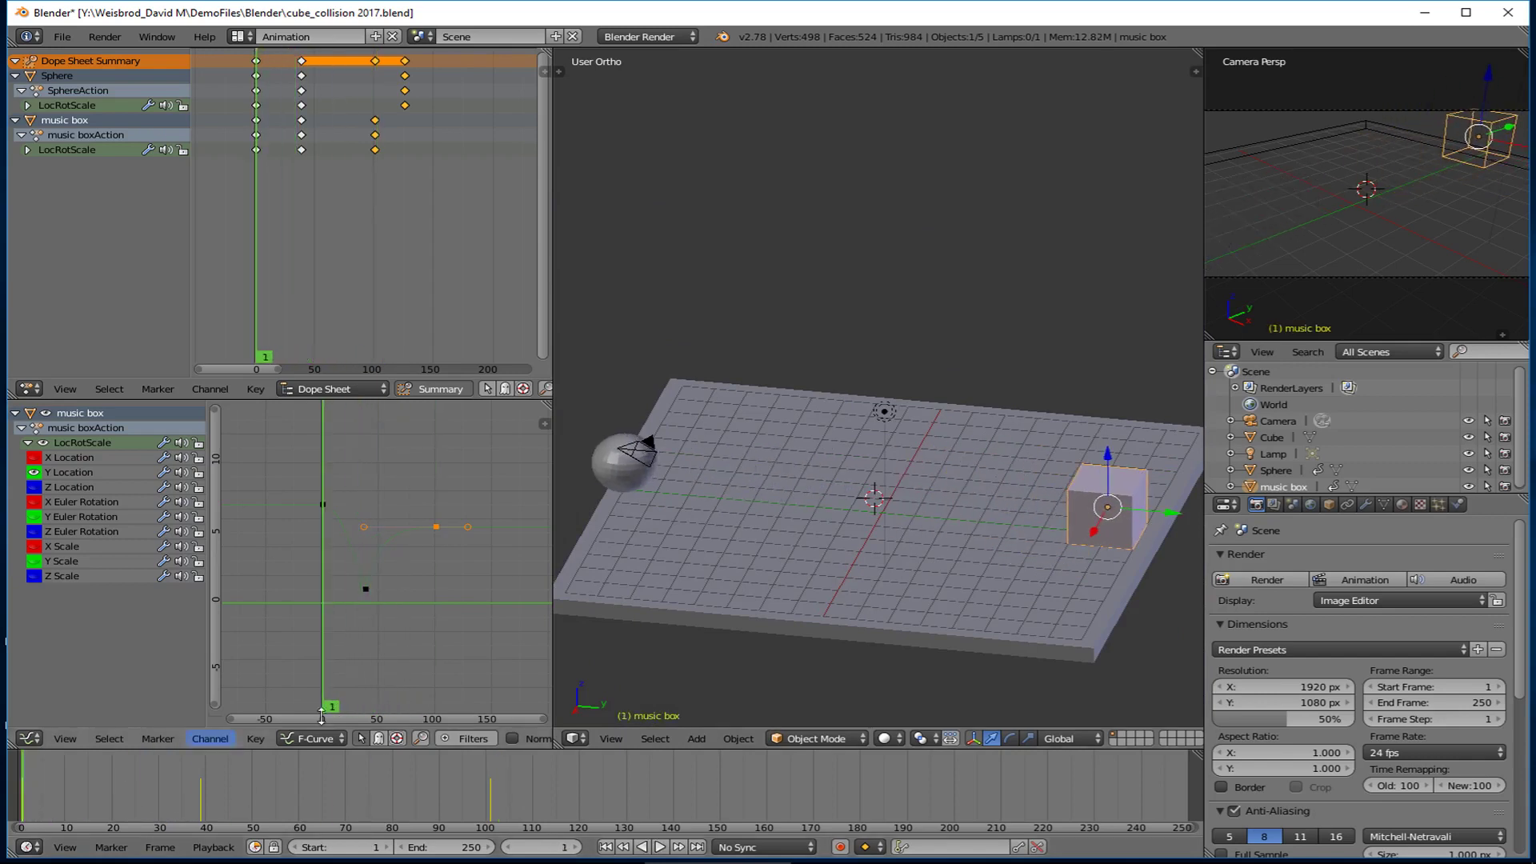